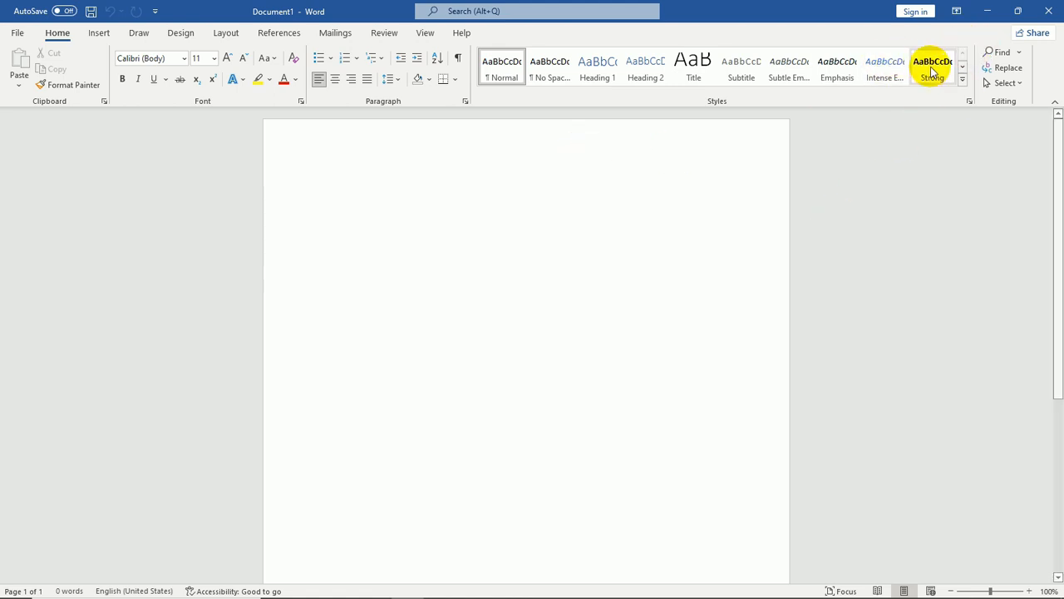
Switch to the text pdf file in the browser and select passages of its text to inspect them
click(988, 11)
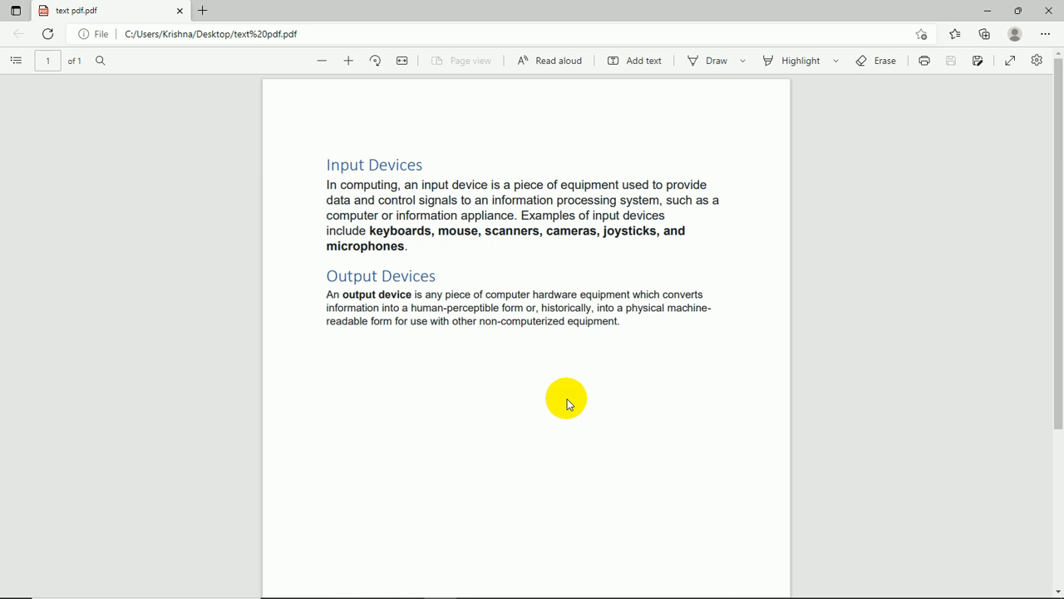
drag(391, 202, 598, 234)
drag(533, 276, 457, 334)
drag(585, 322, 552, 321)
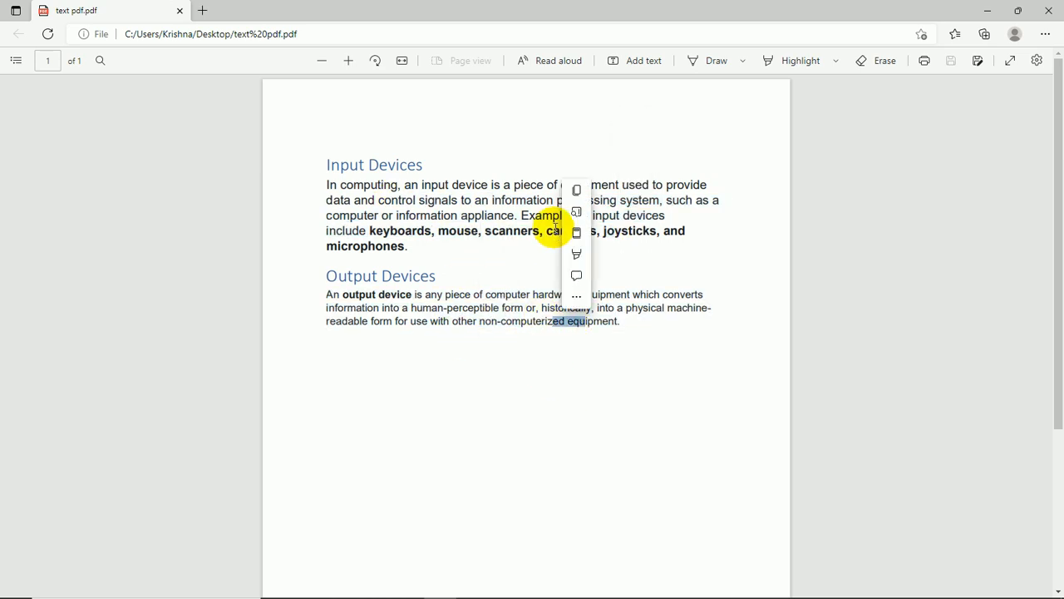
click(408, 201)
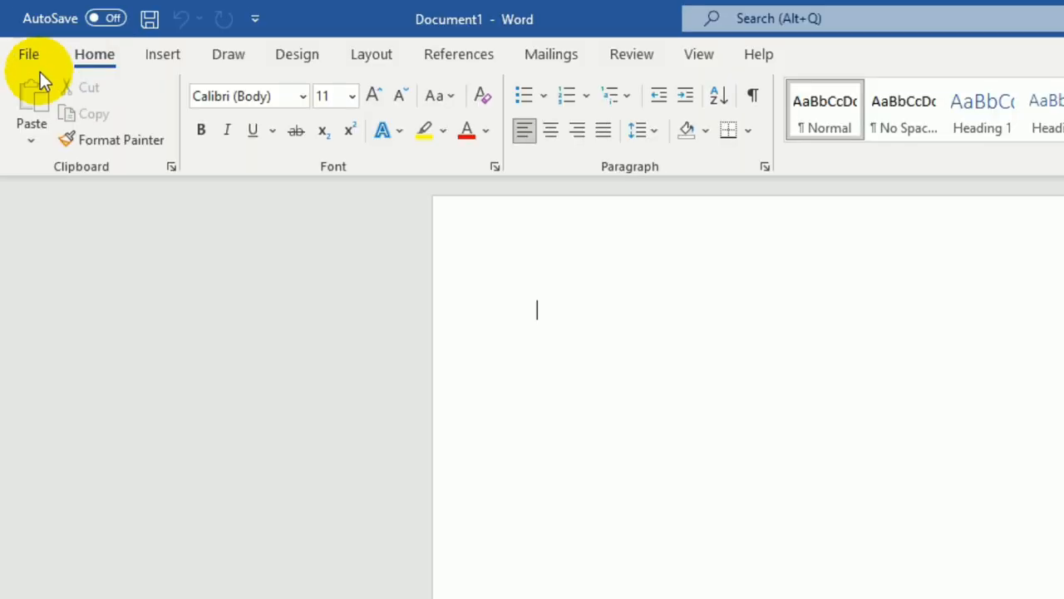
Open text pdf from the Desktop in Word and accept converting it into an editable document
click(17, 33)
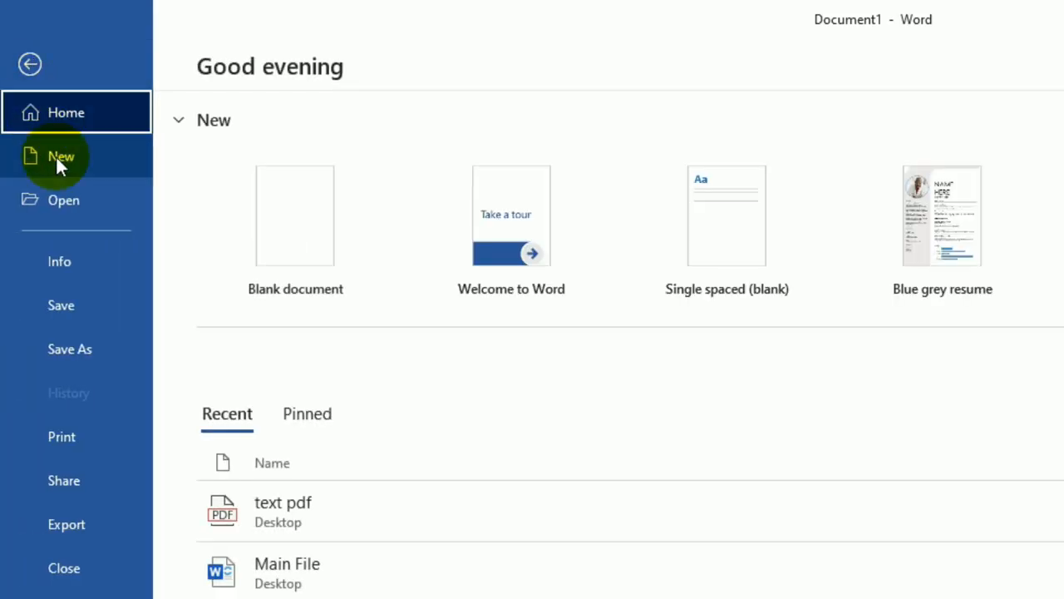
click(89, 201)
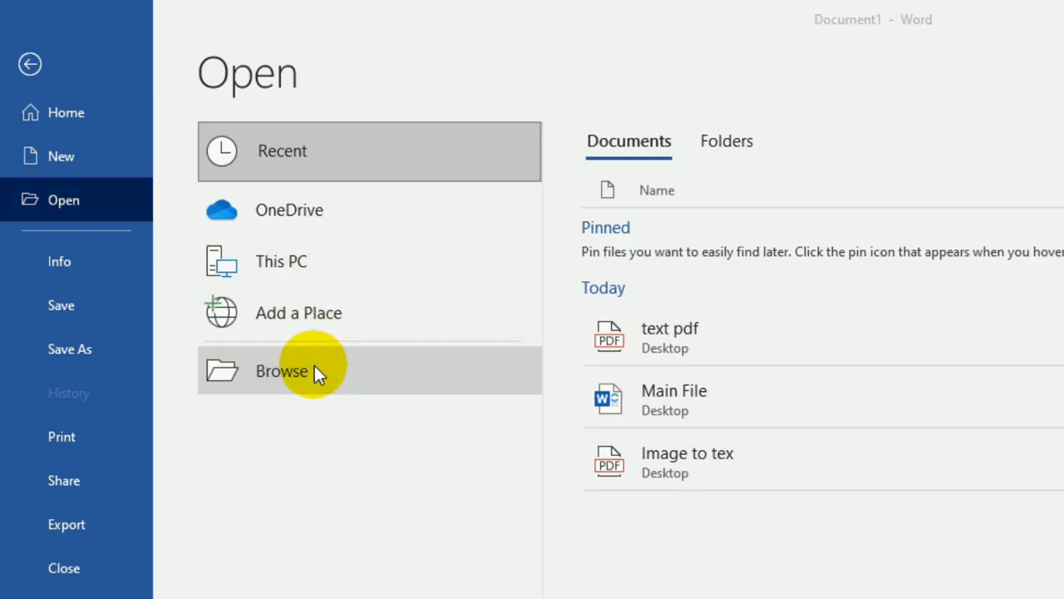
click(316, 370)
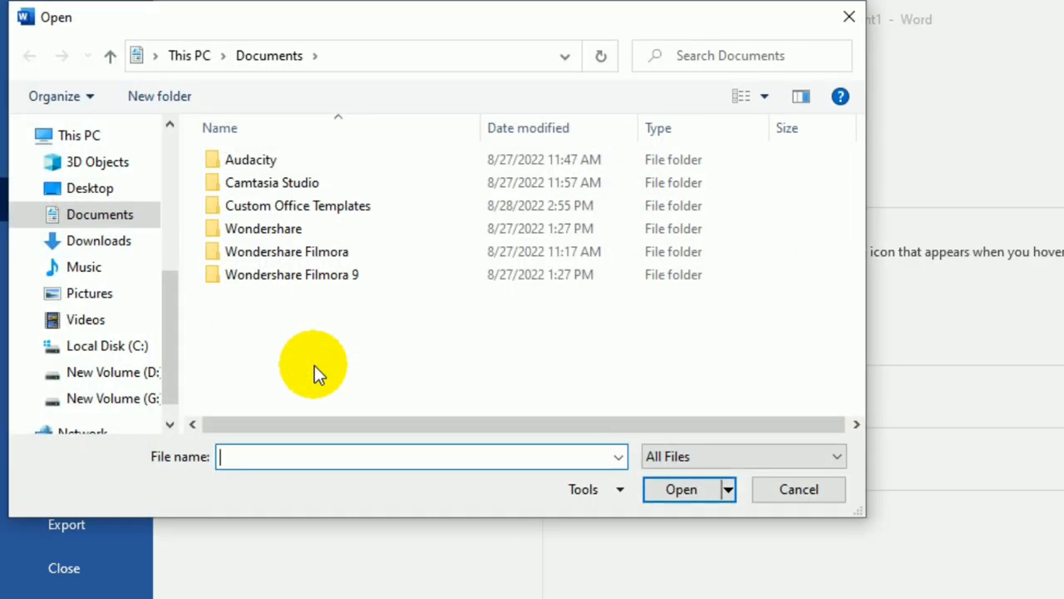
click(123, 188)
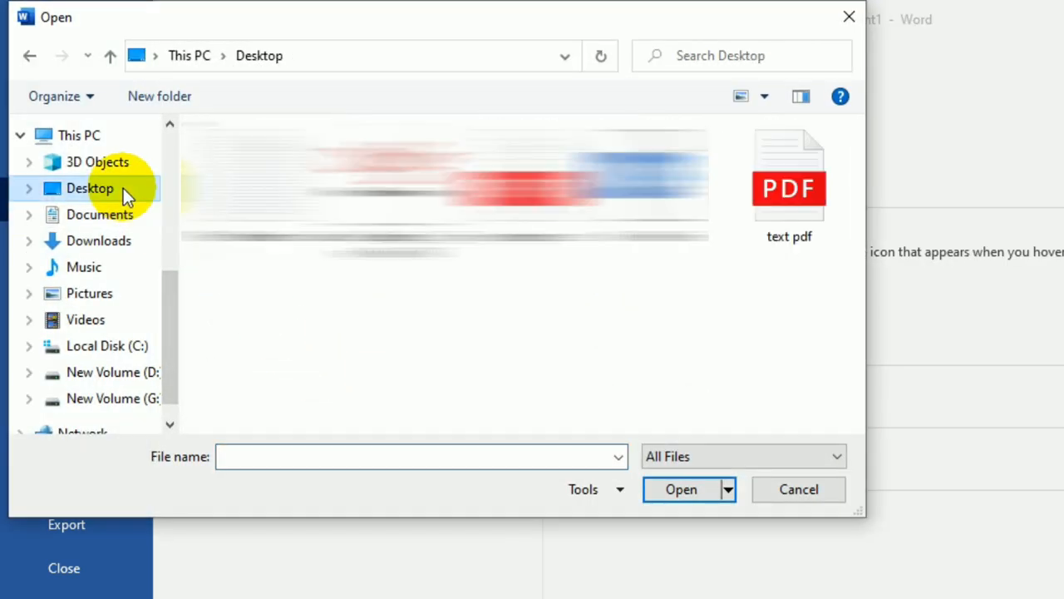
click(807, 234)
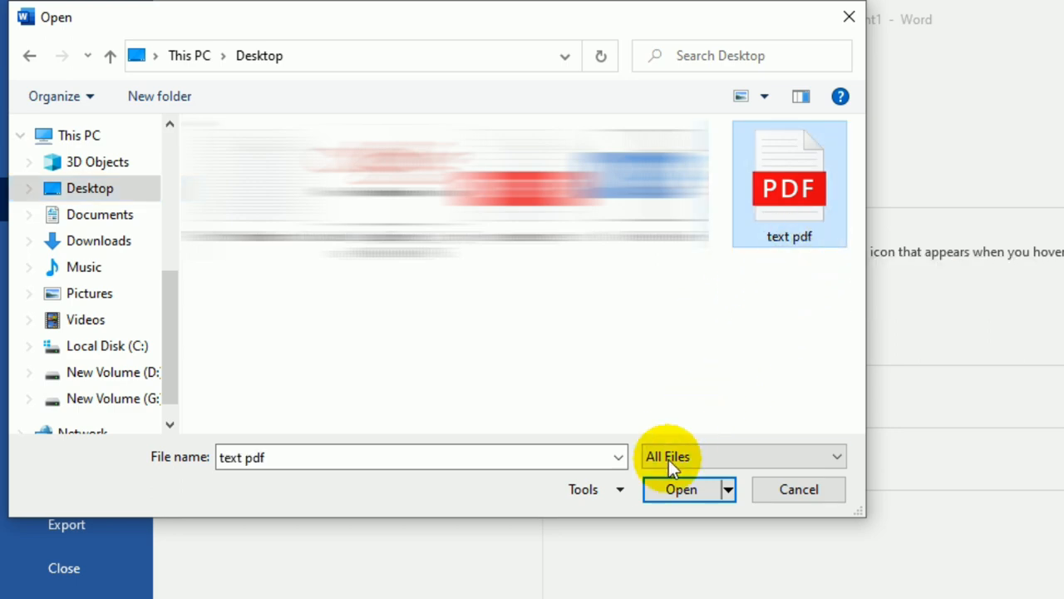
click(665, 492)
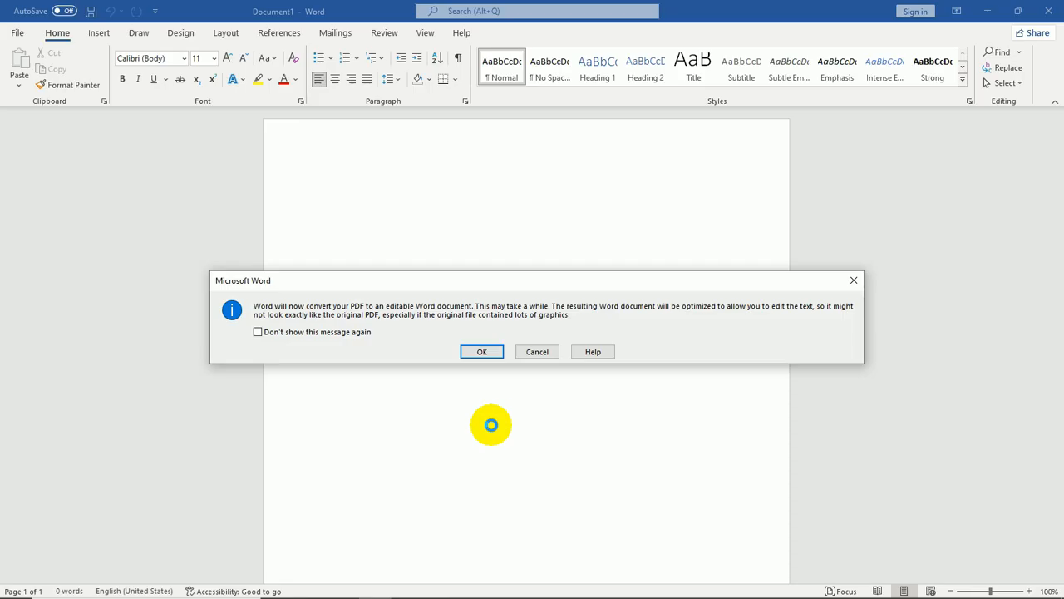
click(488, 353)
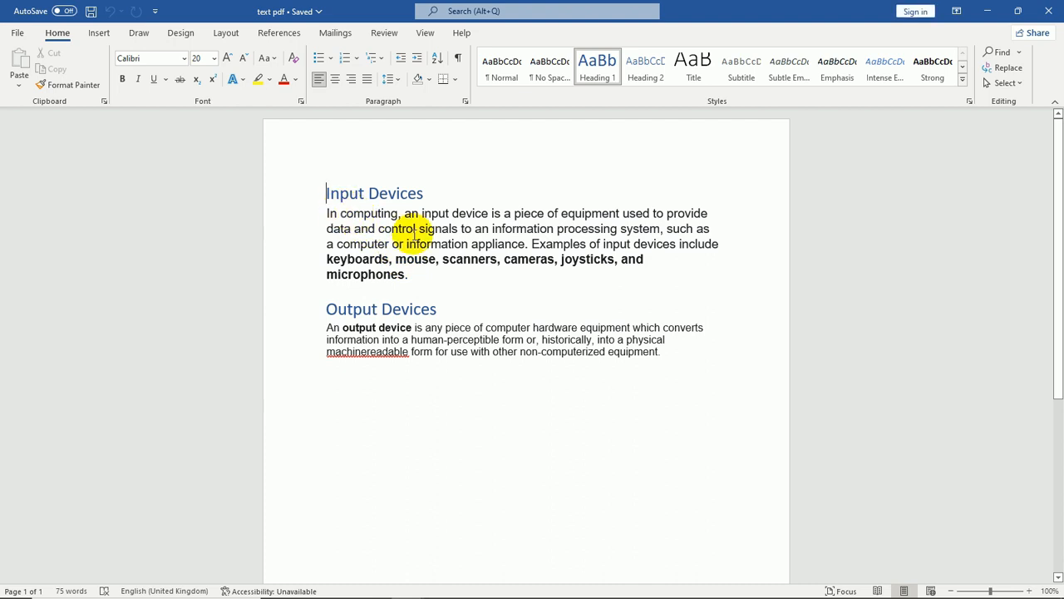
Correct the misspelled word 'machinereadable' to 'machine-readable' using the spelling suggestion
click(453, 279)
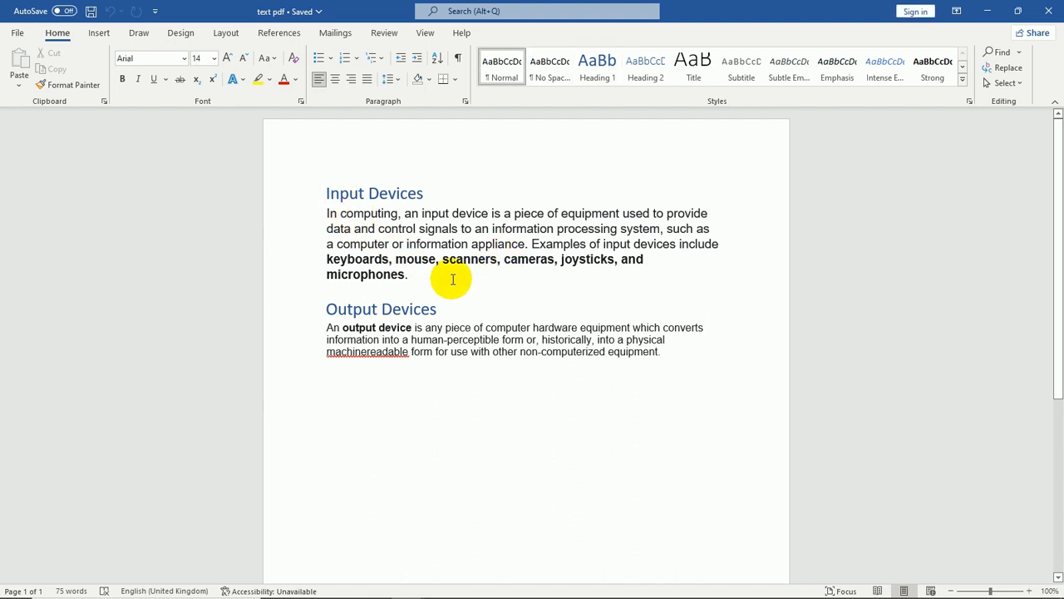
click(682, 352)
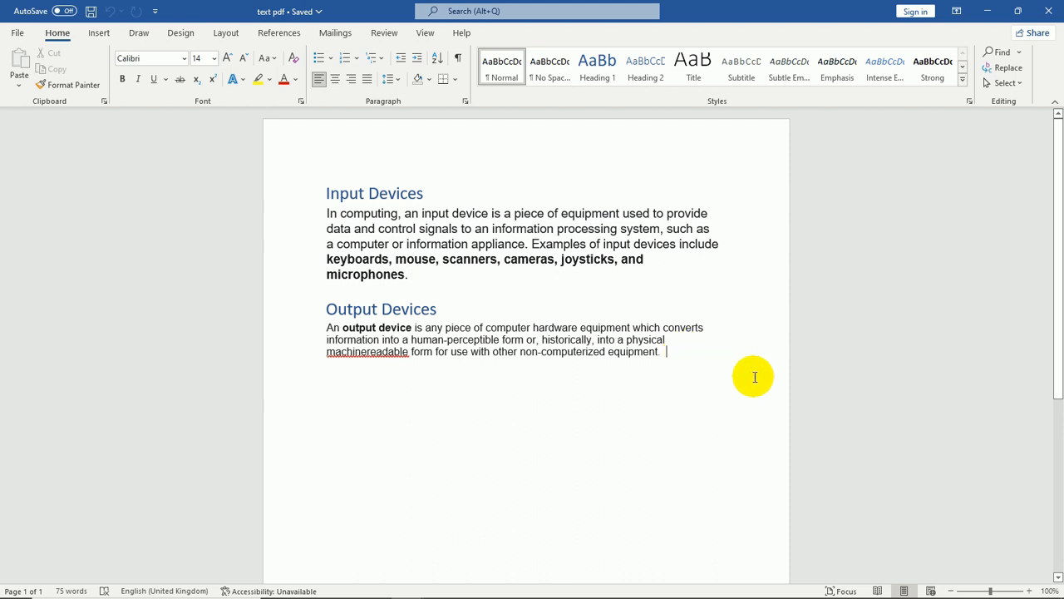
right_click(391, 351)
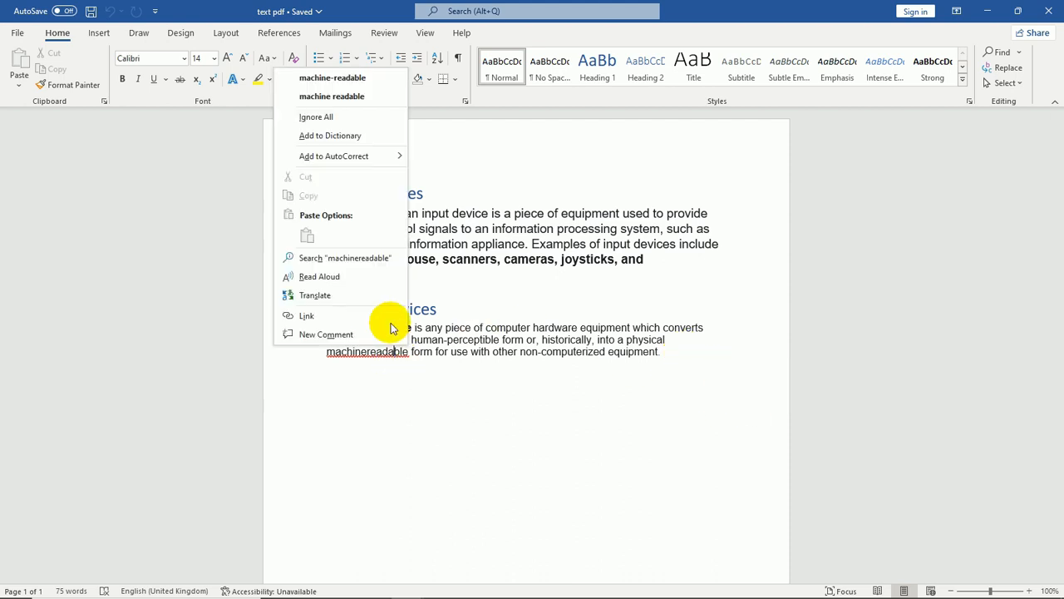
click(366, 77)
click(744, 378)
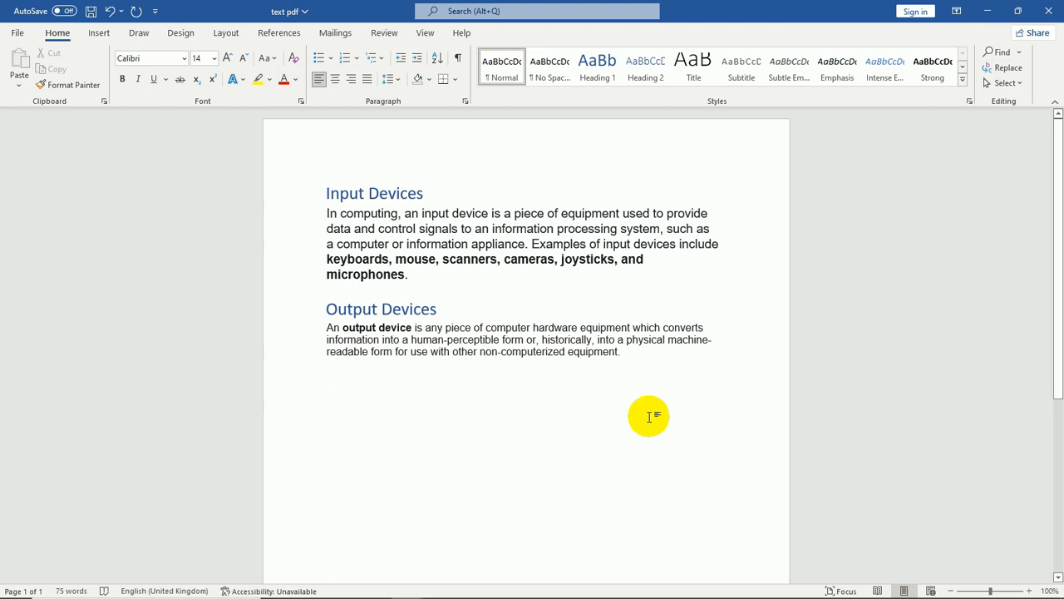
click(15, 35)
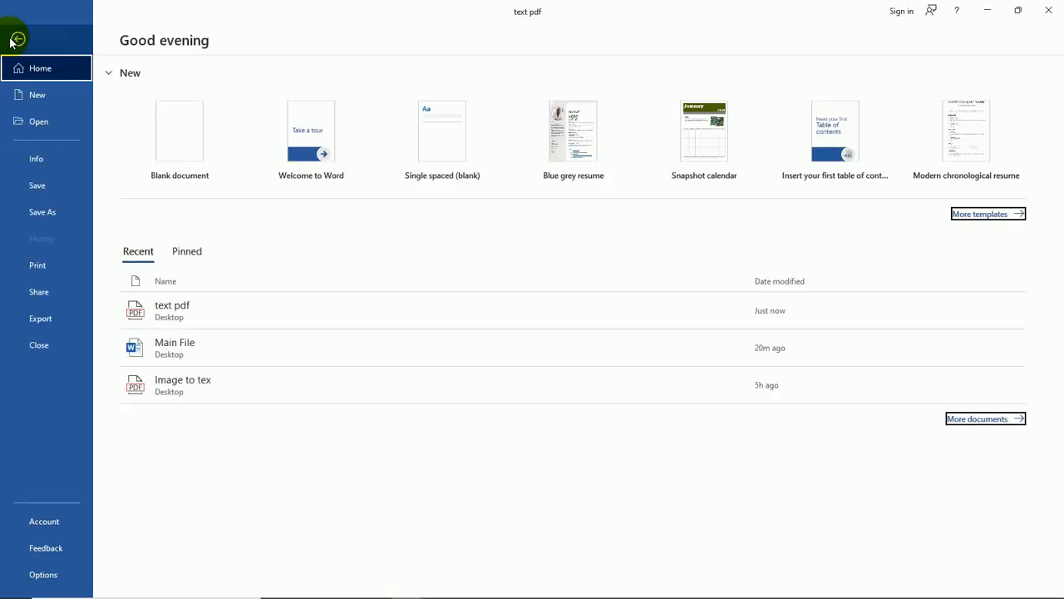
click(64, 221)
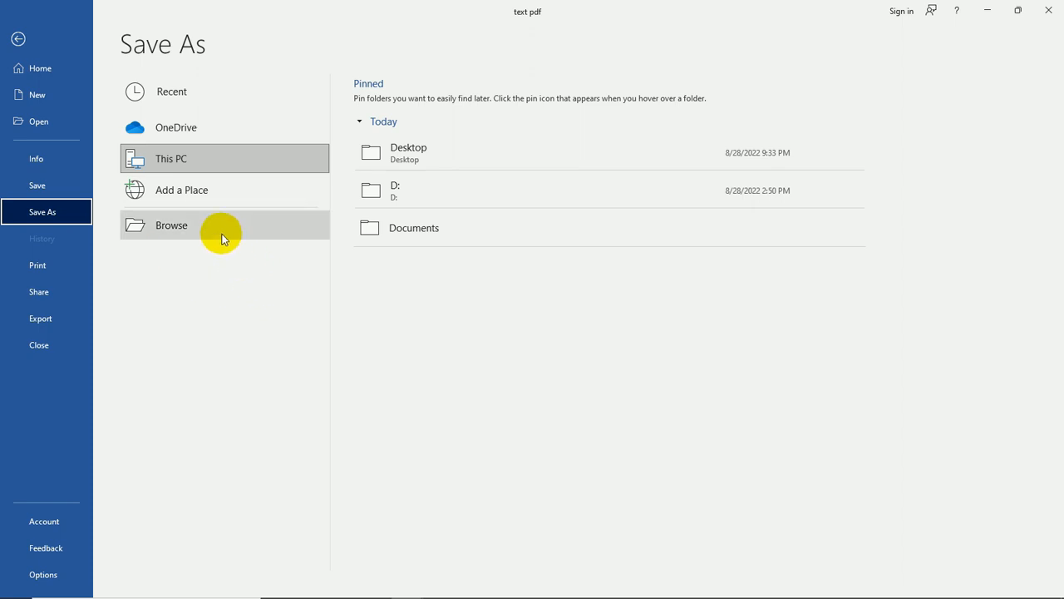
click(189, 225)
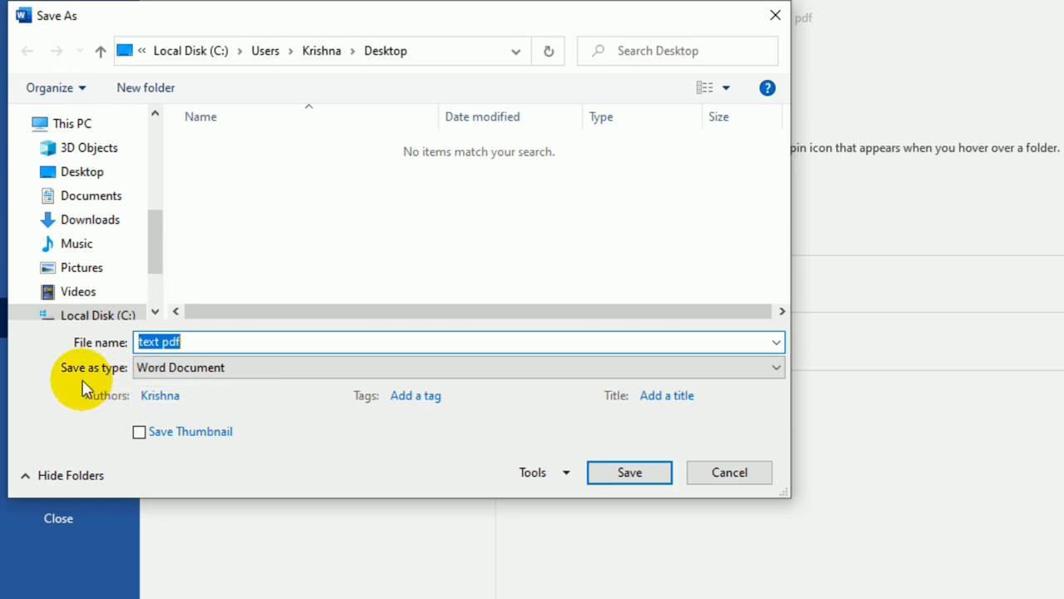
click(232, 369)
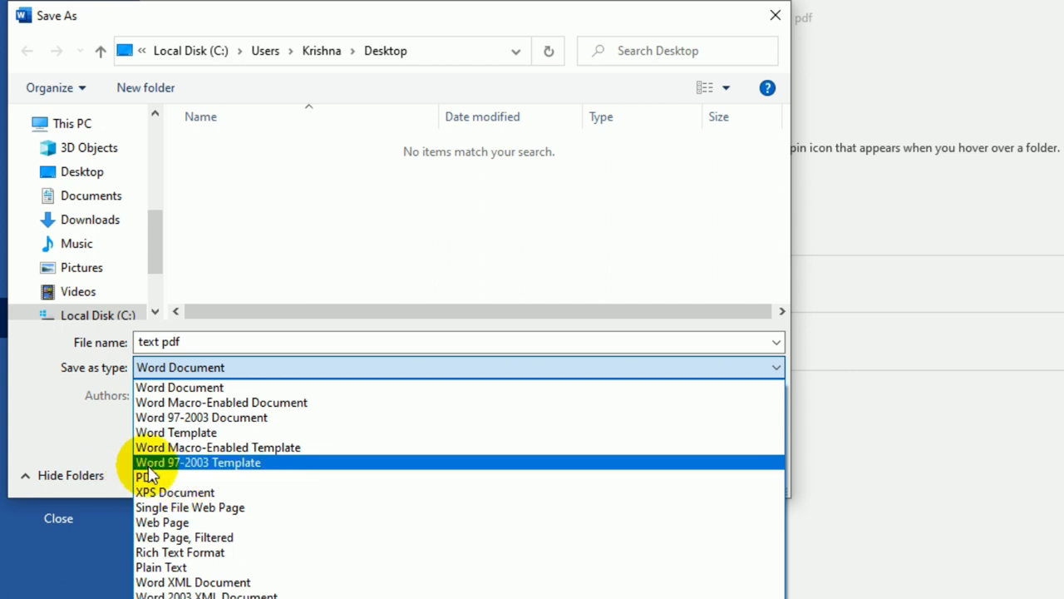
click(149, 478)
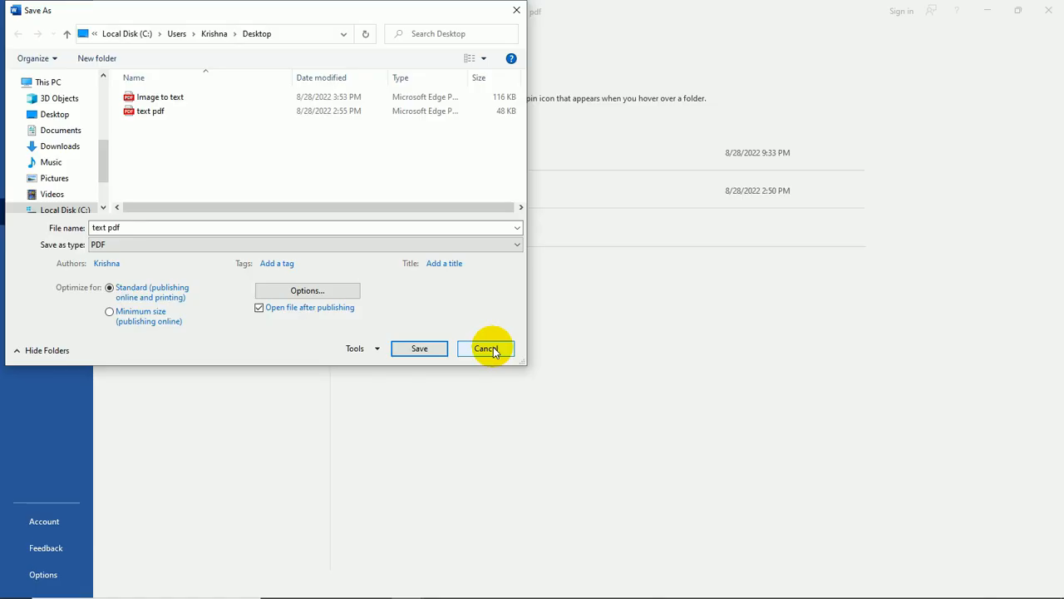
click(494, 350)
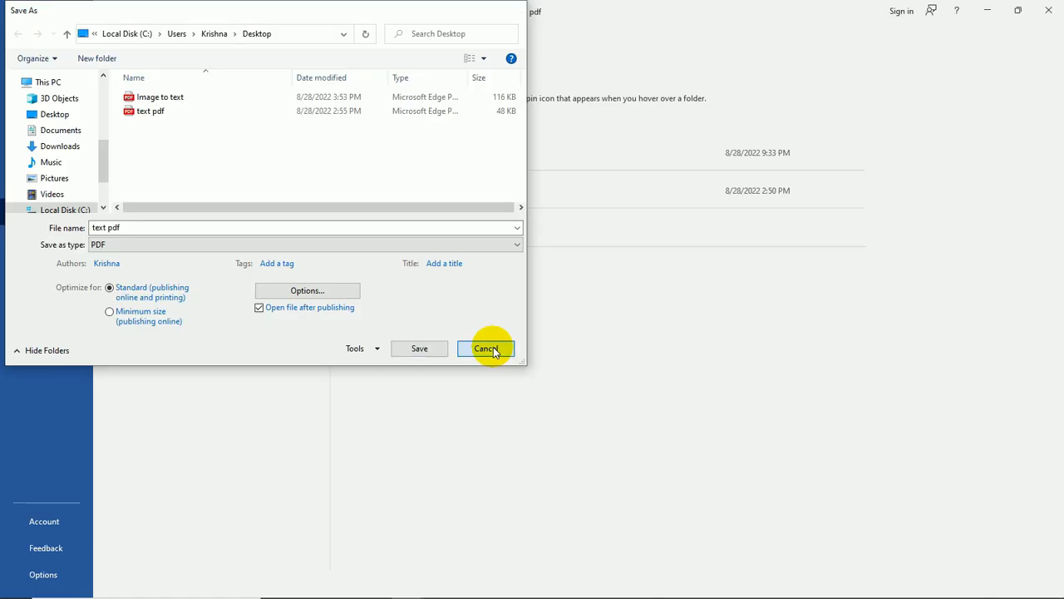
click(18, 39)
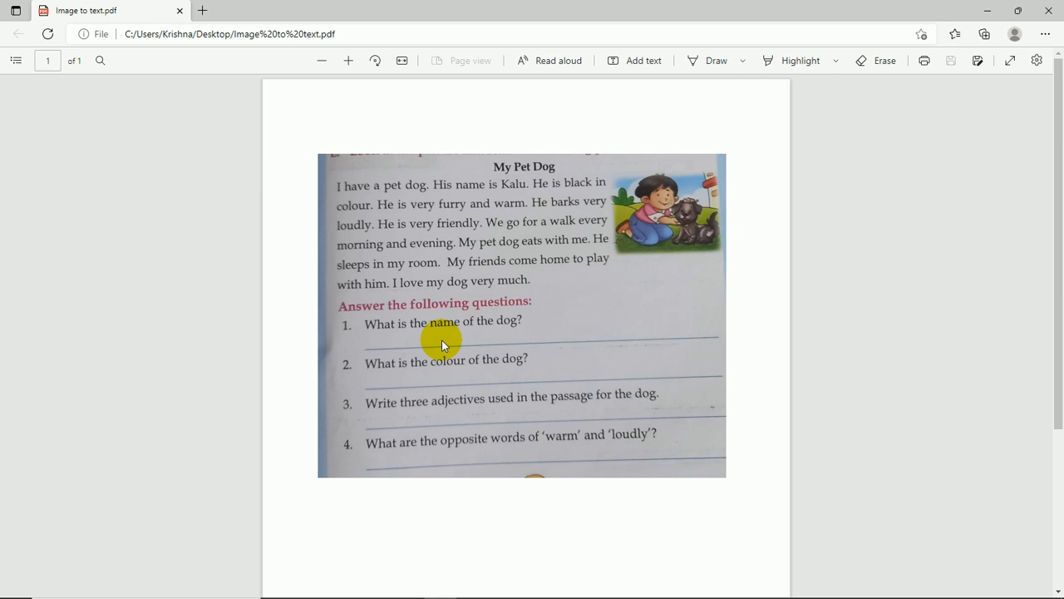
Close the browser and open Image to text from the Desktop in Word, accepting the PDF conversion
click(1048, 10)
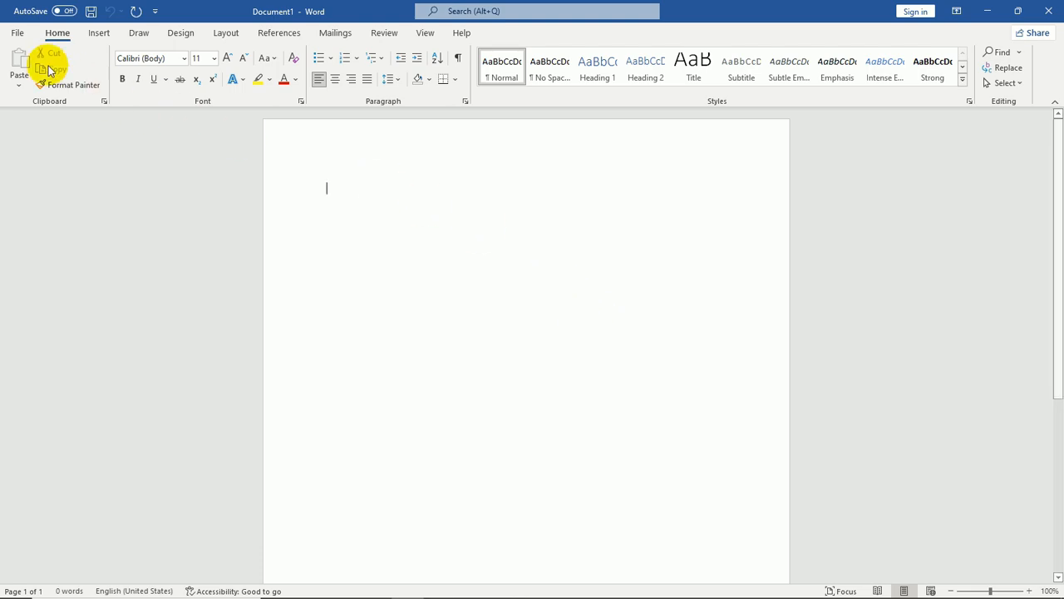
click(17, 32)
click(41, 191)
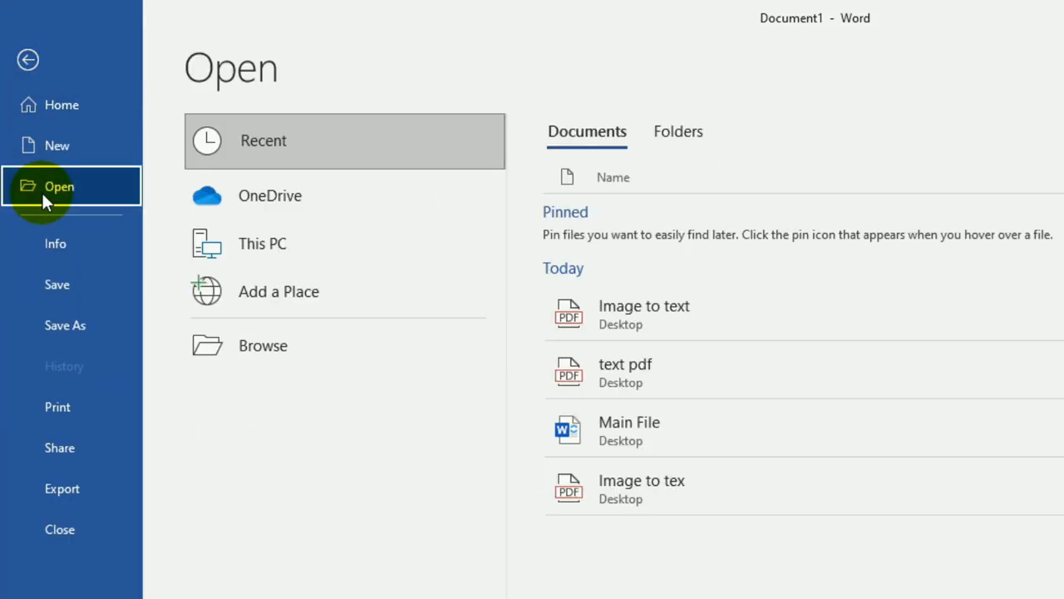
click(272, 356)
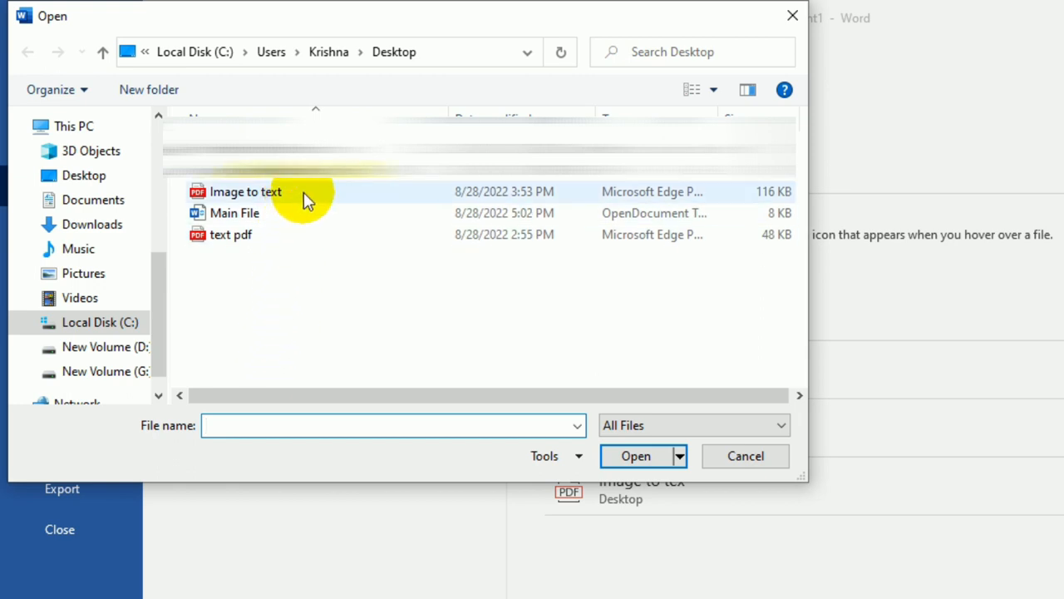
click(331, 192)
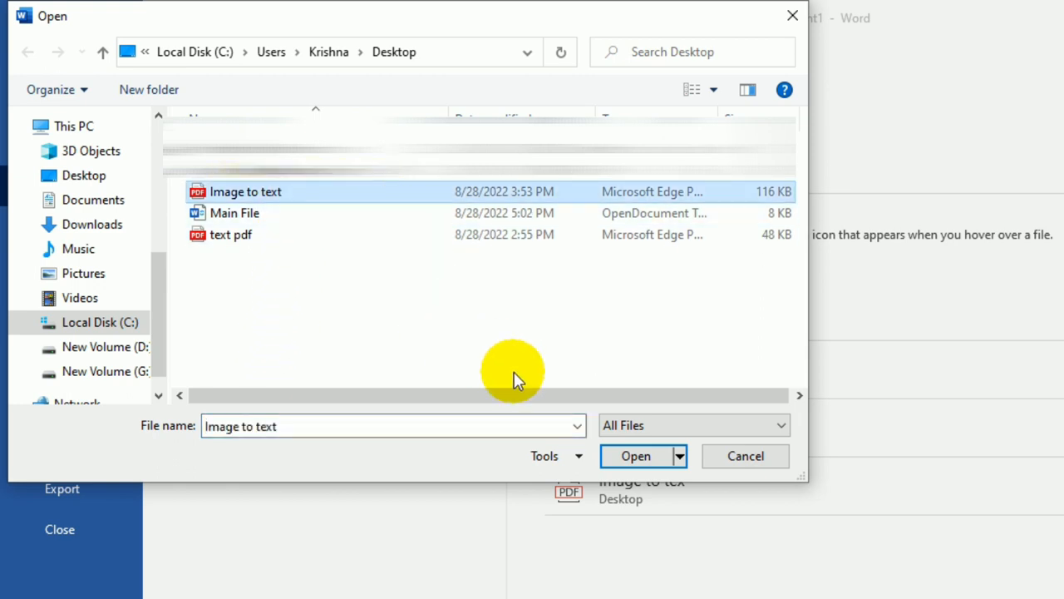
click(636, 456)
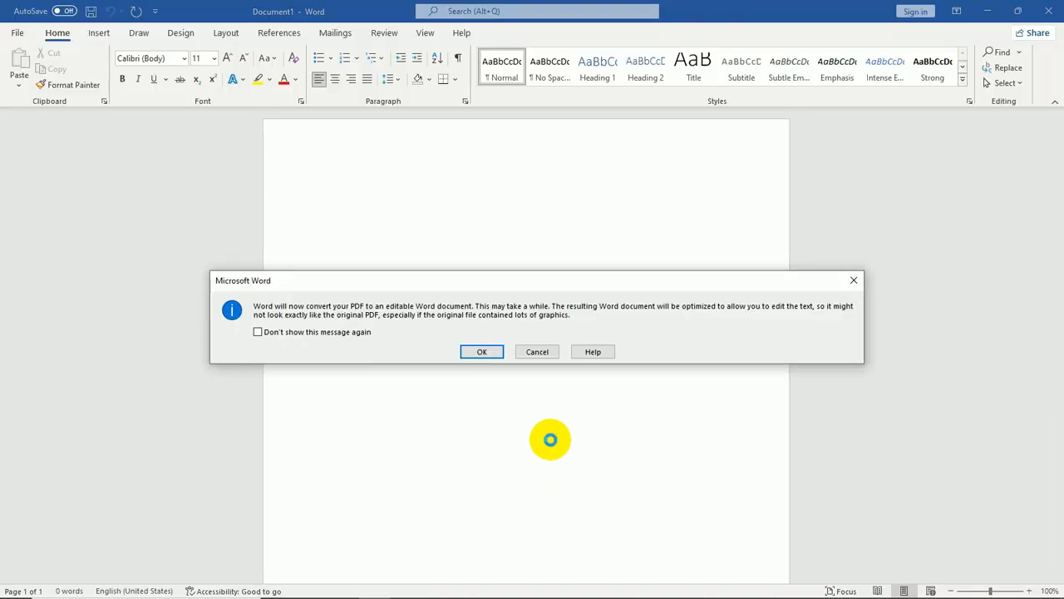
click(484, 352)
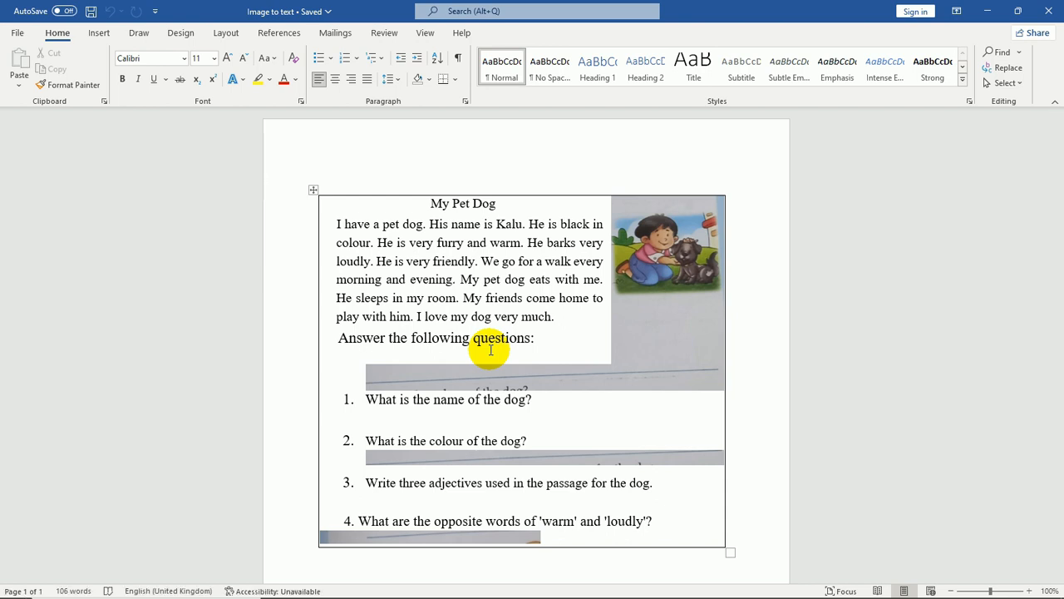
Test typing on a new line inserted below 'Answer the following questions:', removing the typed text
click(443, 279)
click(546, 341)
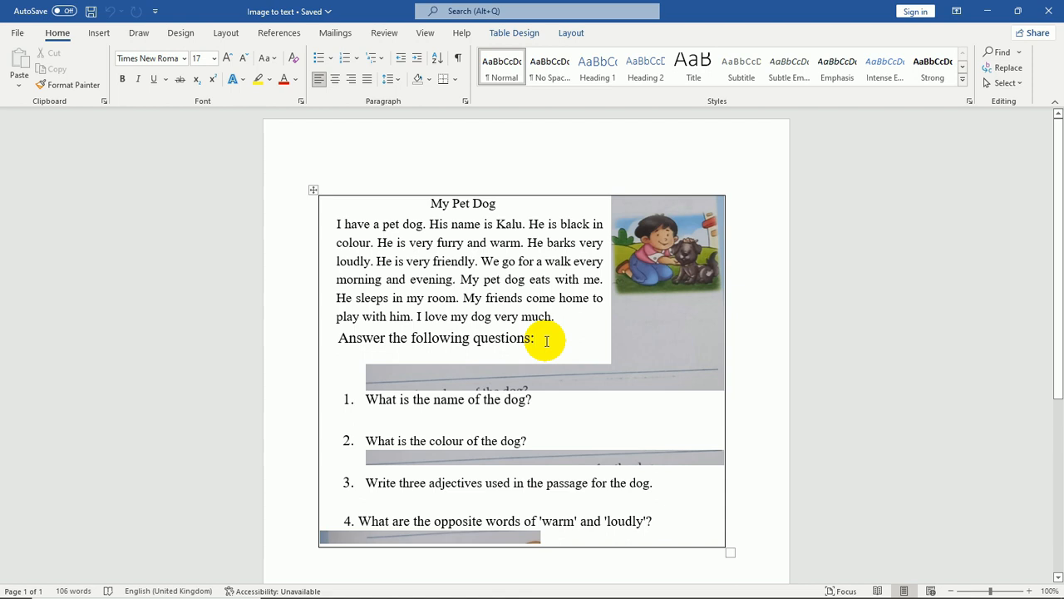
key(Return)
text(ddd)
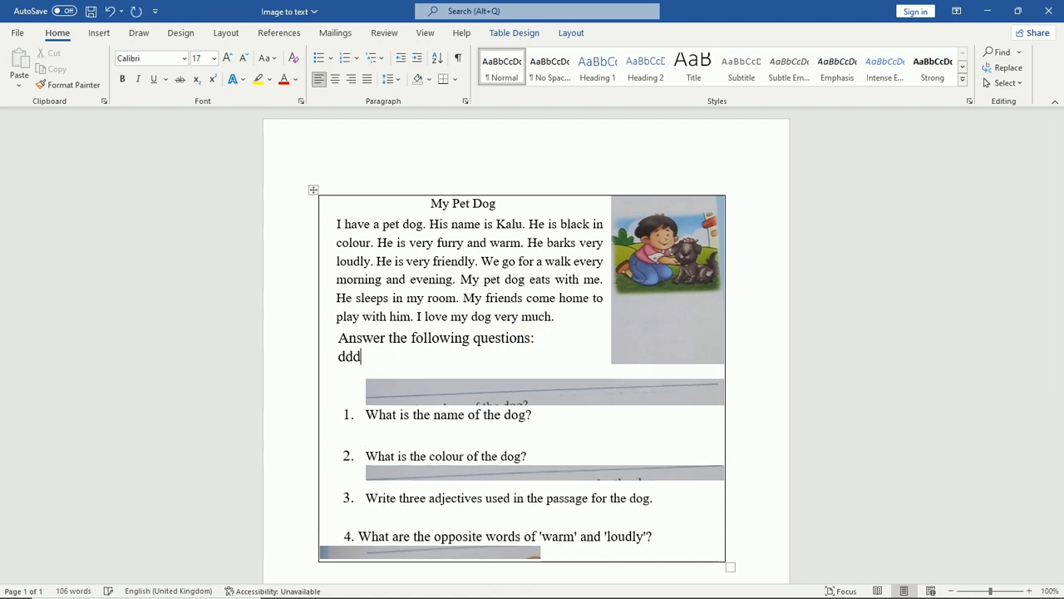
key(BackSpace)
key(BackSpace)
key(BackSpace)
text(type)
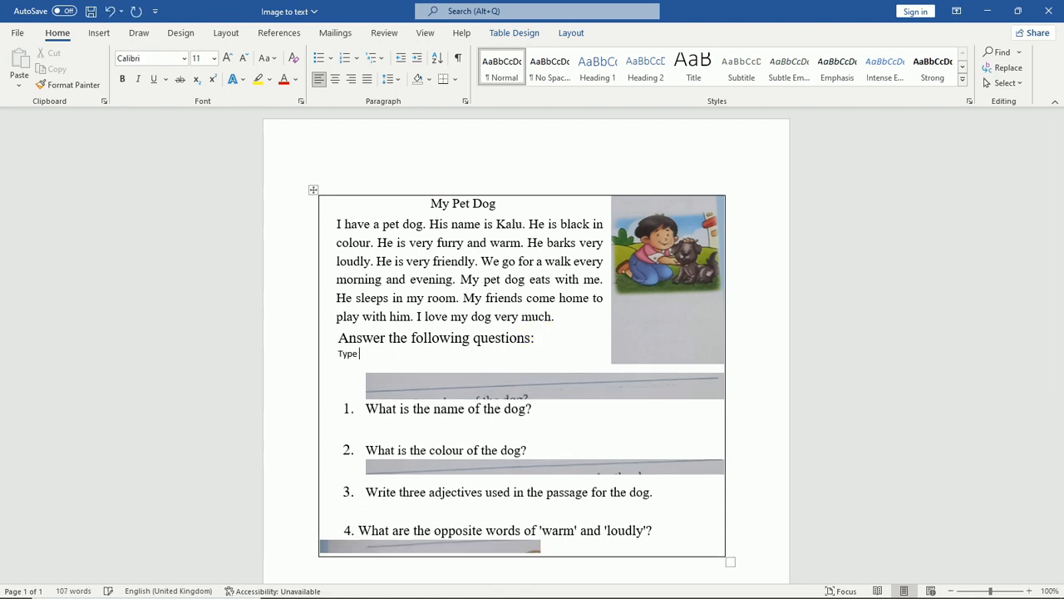
key(BackSpace)
key(BackSpace)
key(BackSpace)
key(BackSpace)
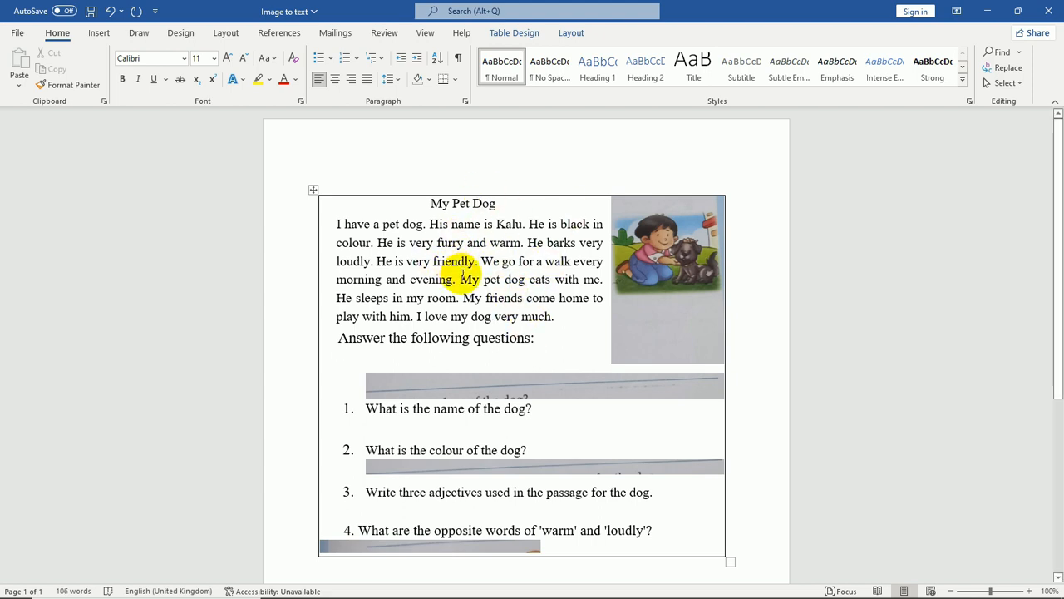
Delete the three leftover answer-line image strips between and below the questions
click(445, 388)
key(Delete)
click(441, 430)
key(Delete)
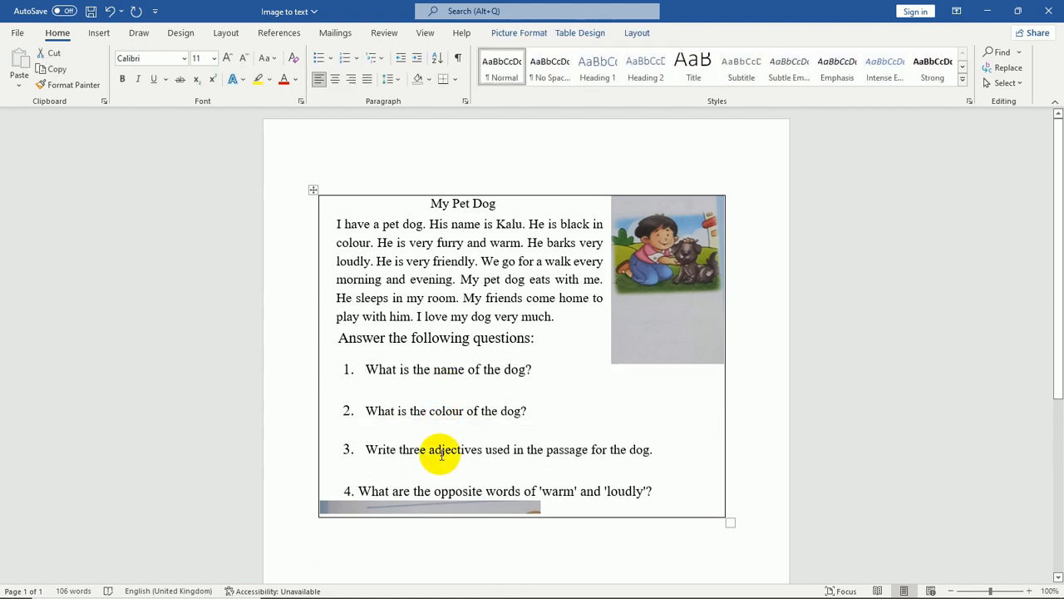
click(416, 506)
key(Delete)
Select the dog picture and move it slightly upward beside the passage
click(661, 339)
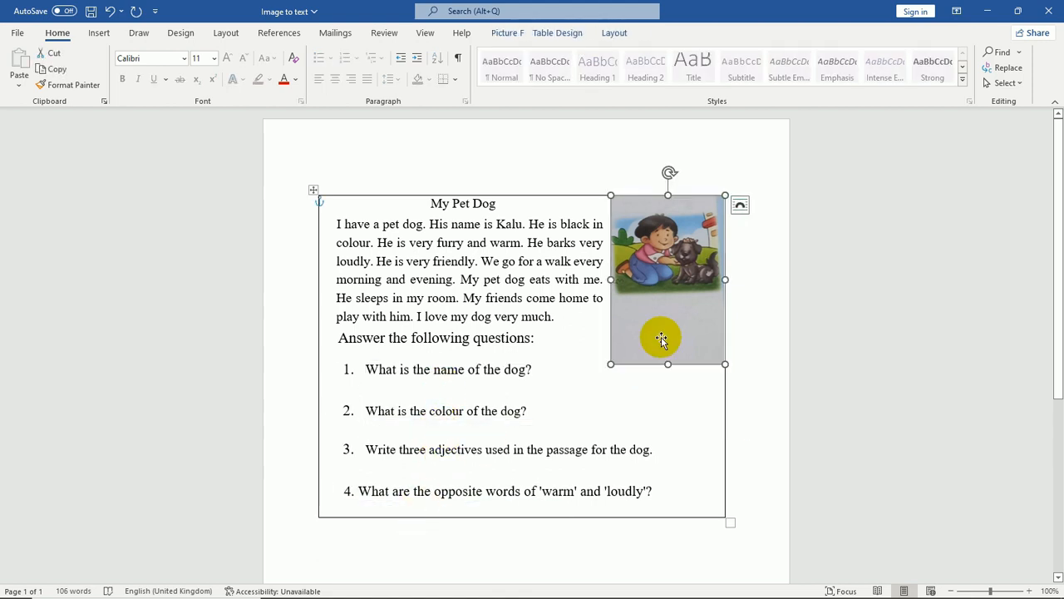
drag(682, 285, 686, 251)
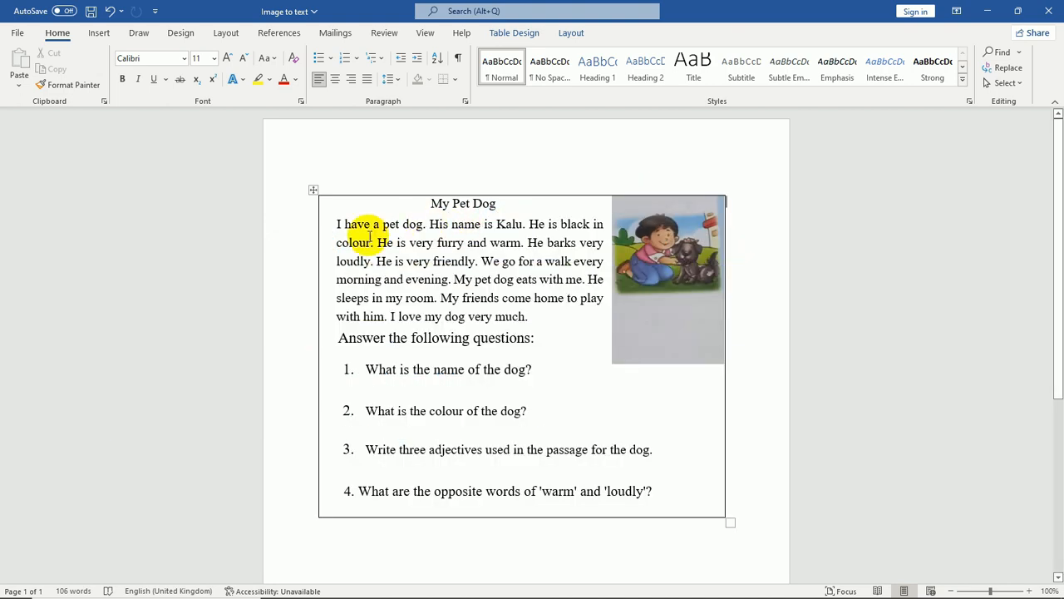
Set the Office theme to Black from the account settings and return to the document
click(18, 33)
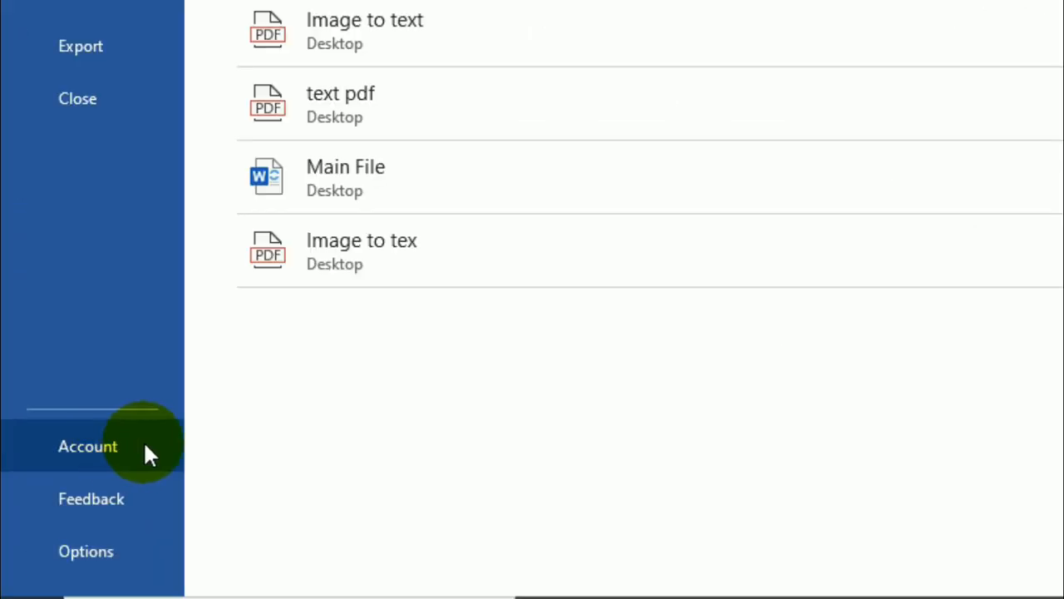
click(146, 449)
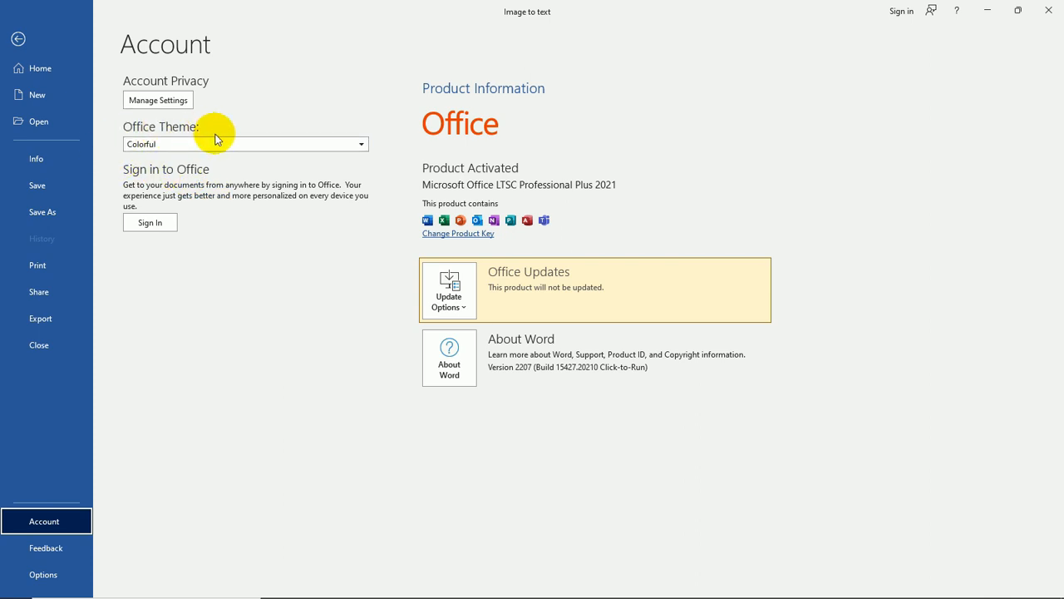
click(180, 145)
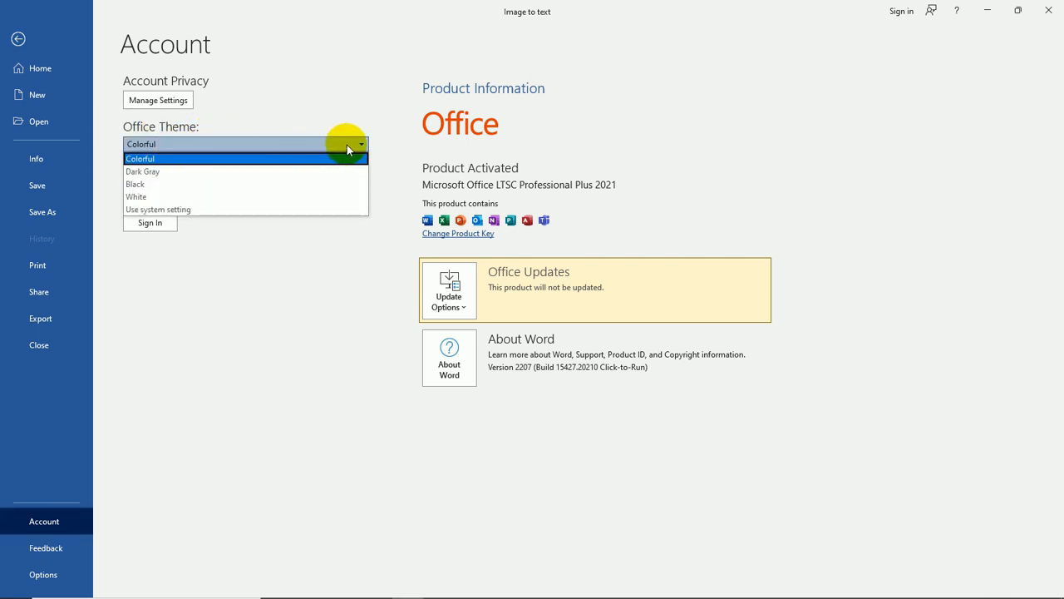
click(143, 184)
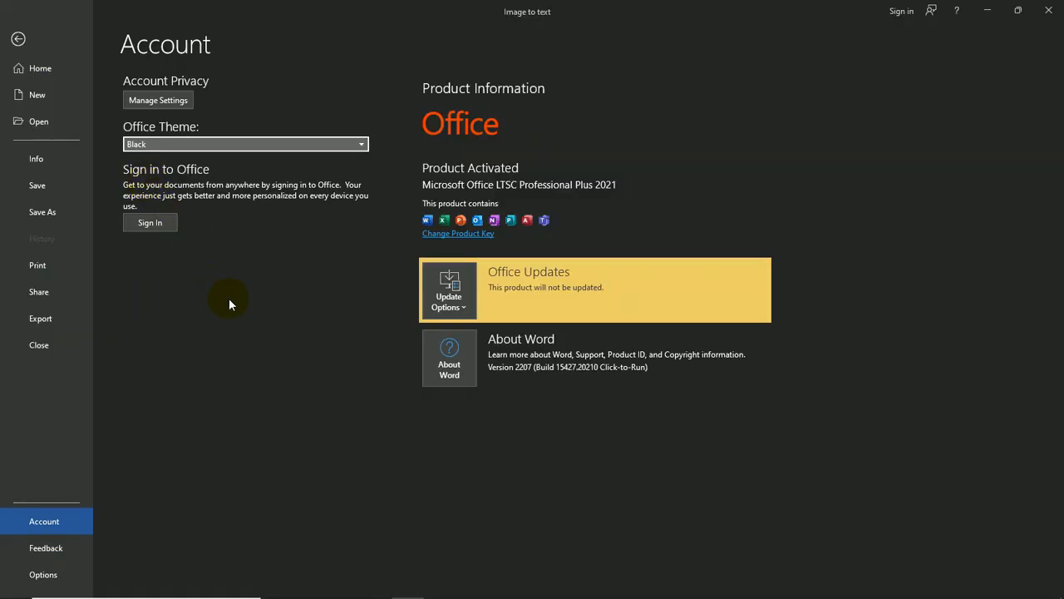
click(18, 39)
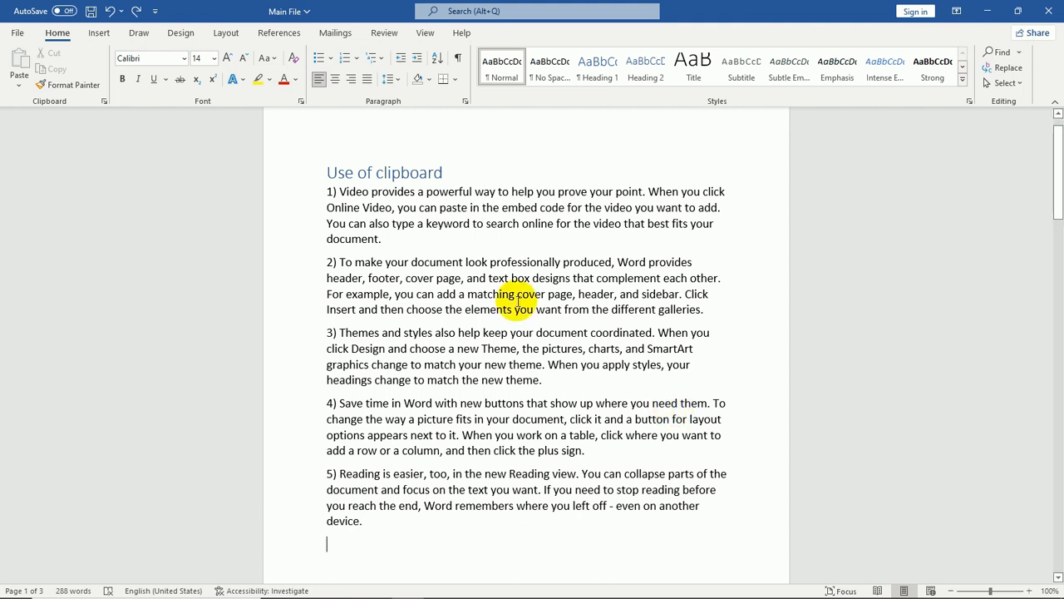
Copy paragraph 2) and paste it on a new line at the end of the document
click(325, 264)
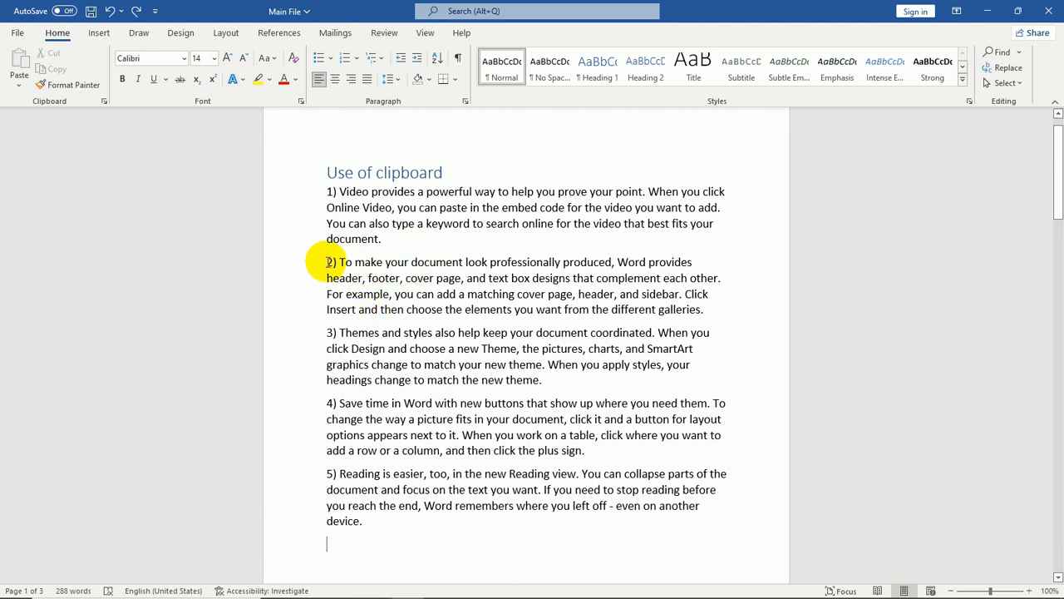
shift+click(706, 311)
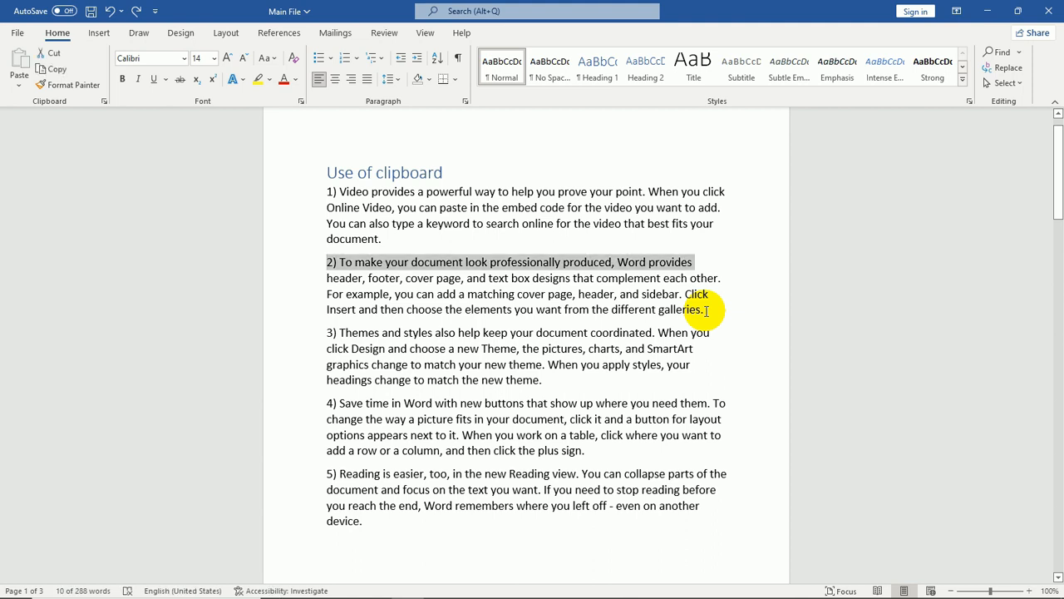
key(ctrl+c)
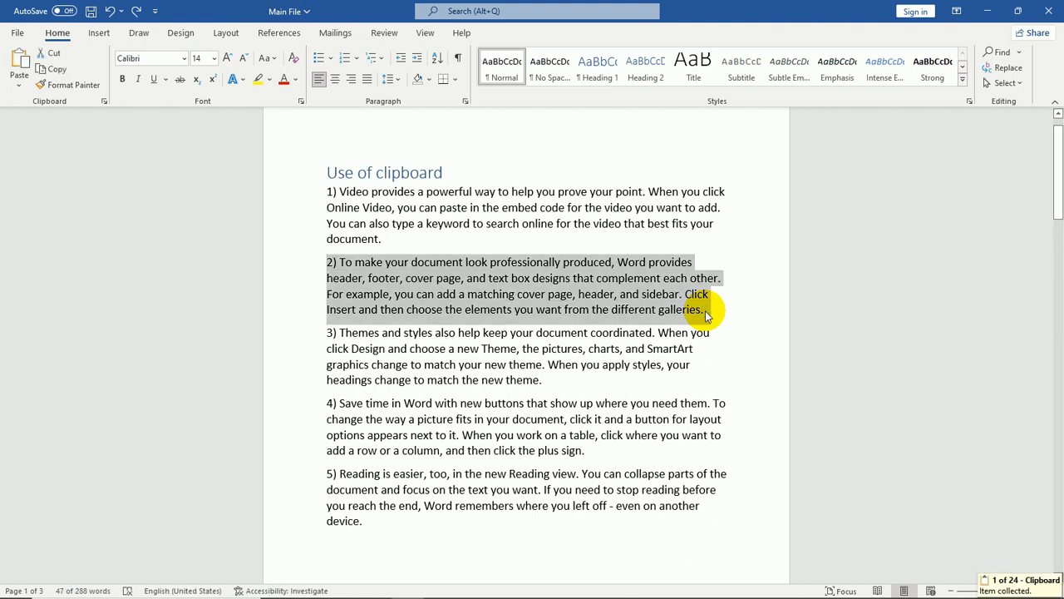
click(345, 545)
key(ctrl+v)
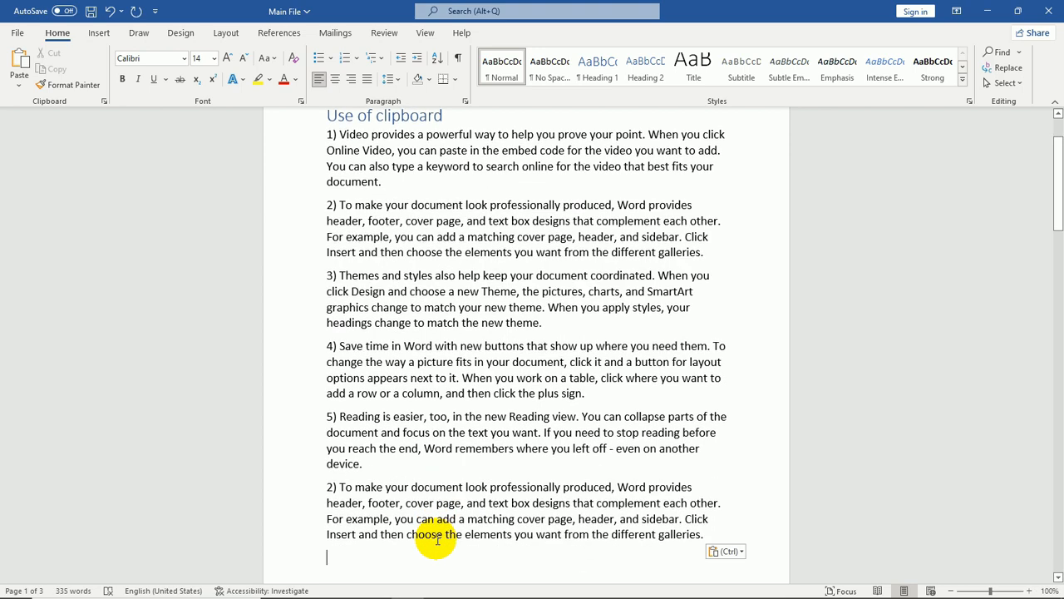
Open the Clipboard pane and paste the copied paragraph 2) item again at the end
scroll(437, 540, up, 1)
scroll(437, 540, down, 2)
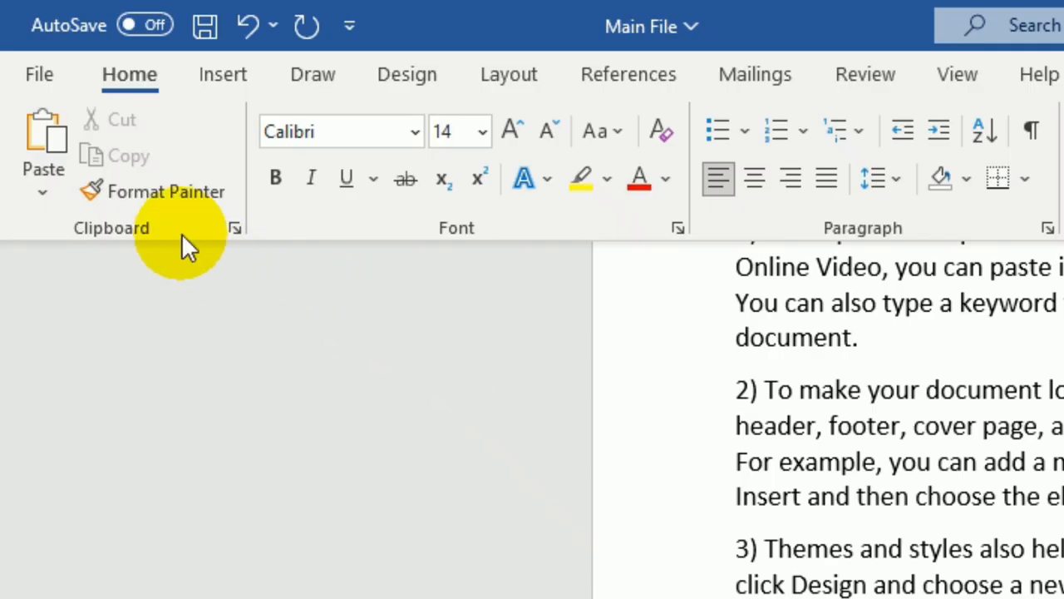
click(236, 231)
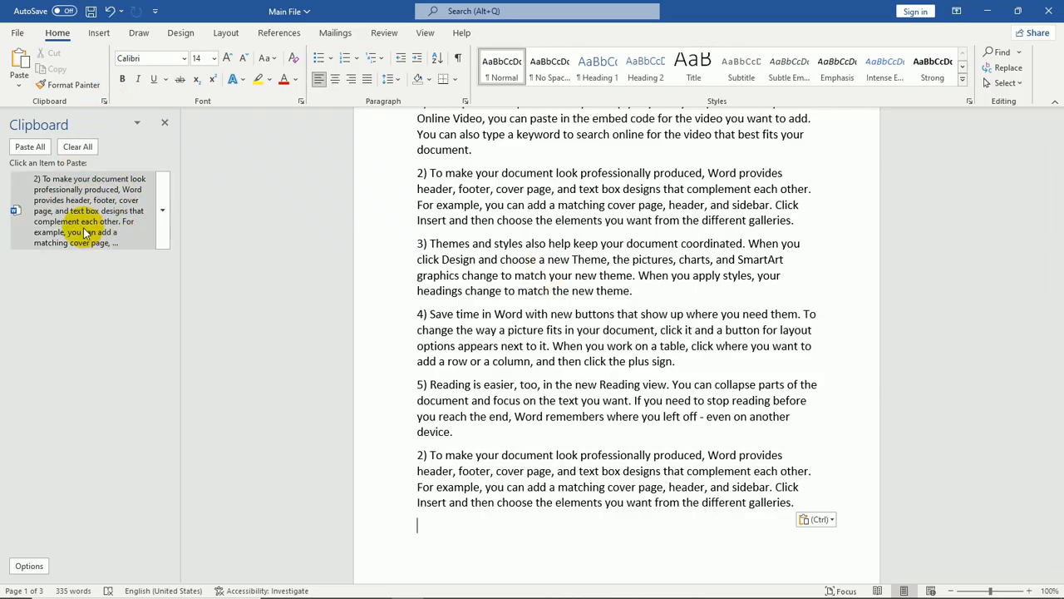
click(92, 212)
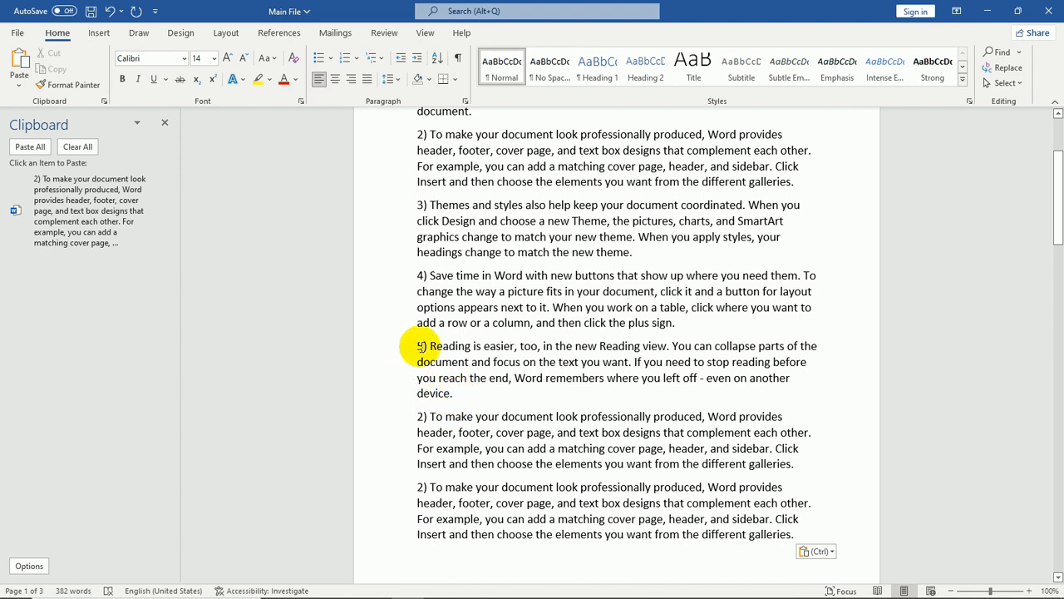
Copy paragraph 5) and paste it from the Clipboard pane at the end of the document
key(shift+Down)
key(shift+Down)
key(shift+Down)
key(shift+Down)
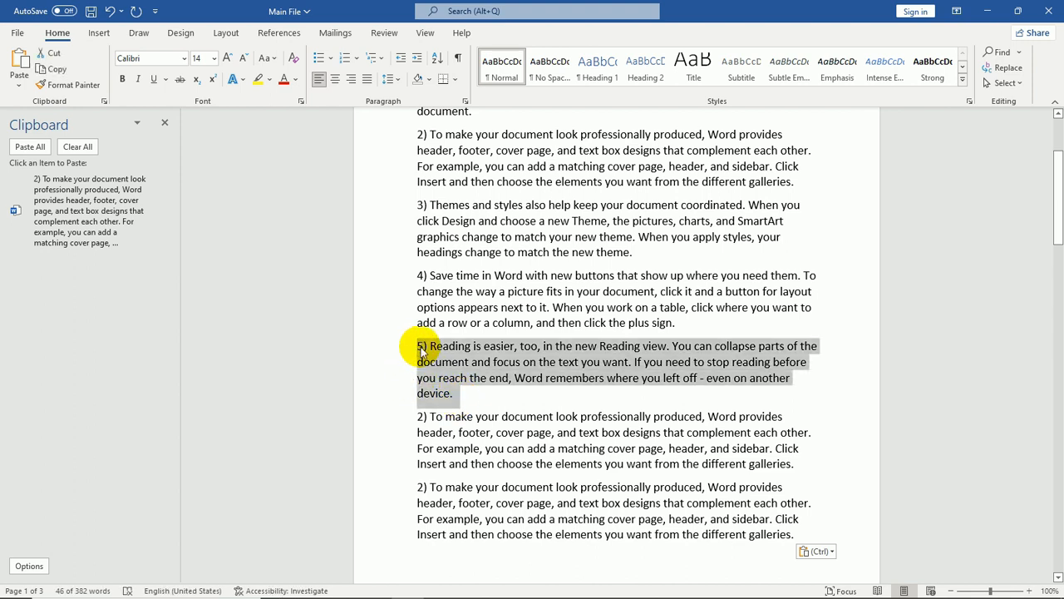
key(ctrl+c)
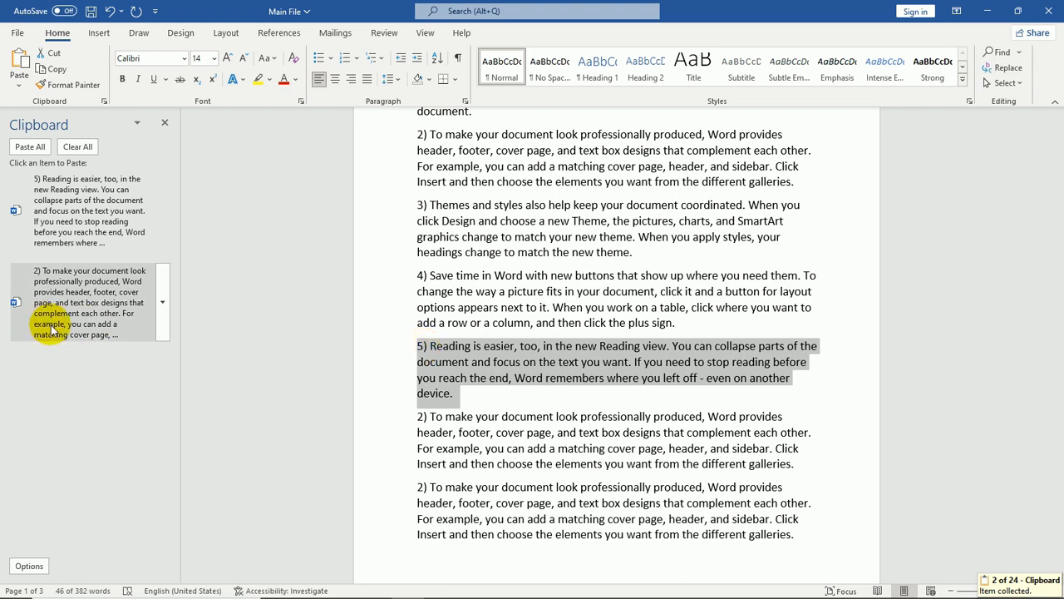
scroll(493, 473, down, 4)
click(362, 445)
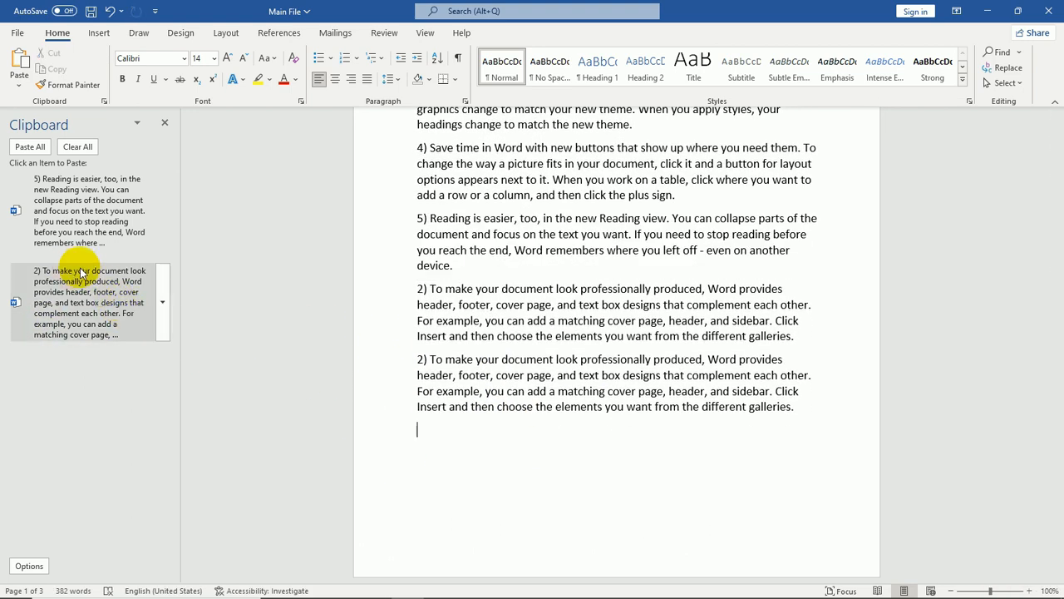
click(76, 217)
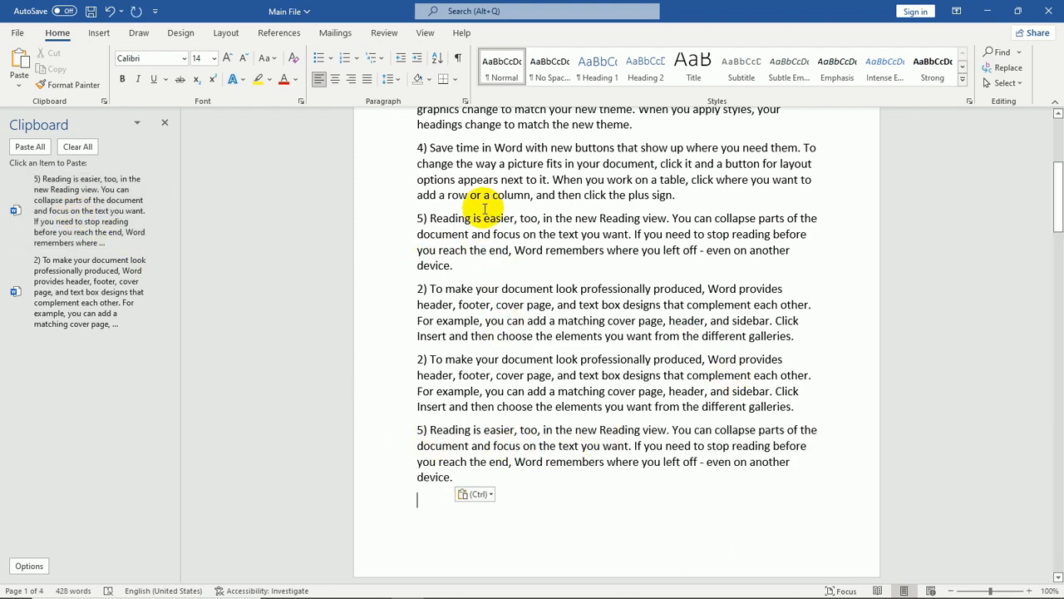
Paste the paragraph 2) clipboard item once more at the end and close the Clipboard pane
scroll(483, 204, up, 4)
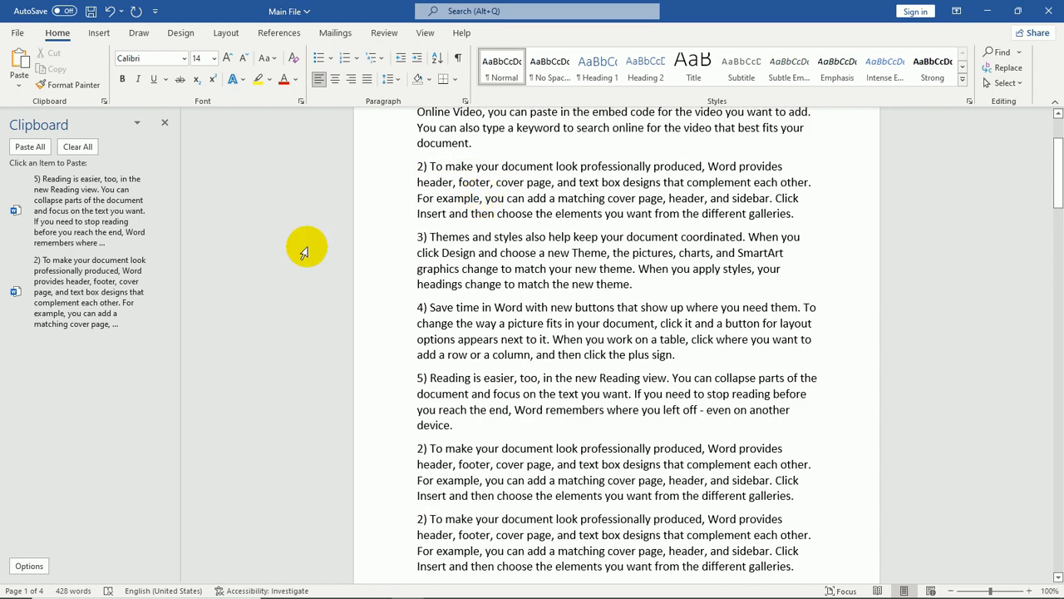
scroll(600, 489, down, 1)
scroll(601, 489, down, 3)
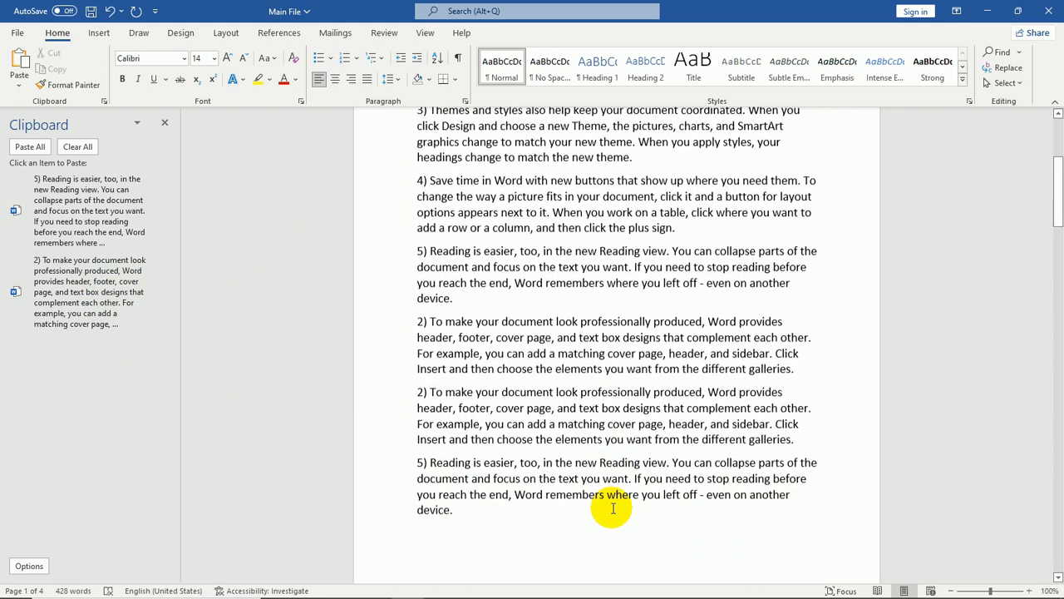
click(150, 267)
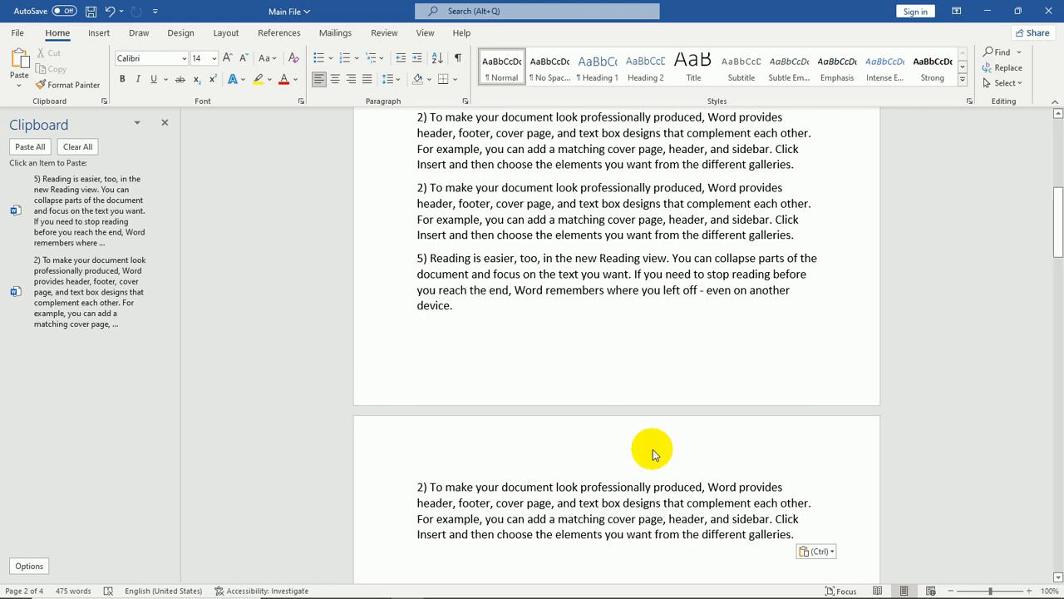
scroll(653, 449, up, 5)
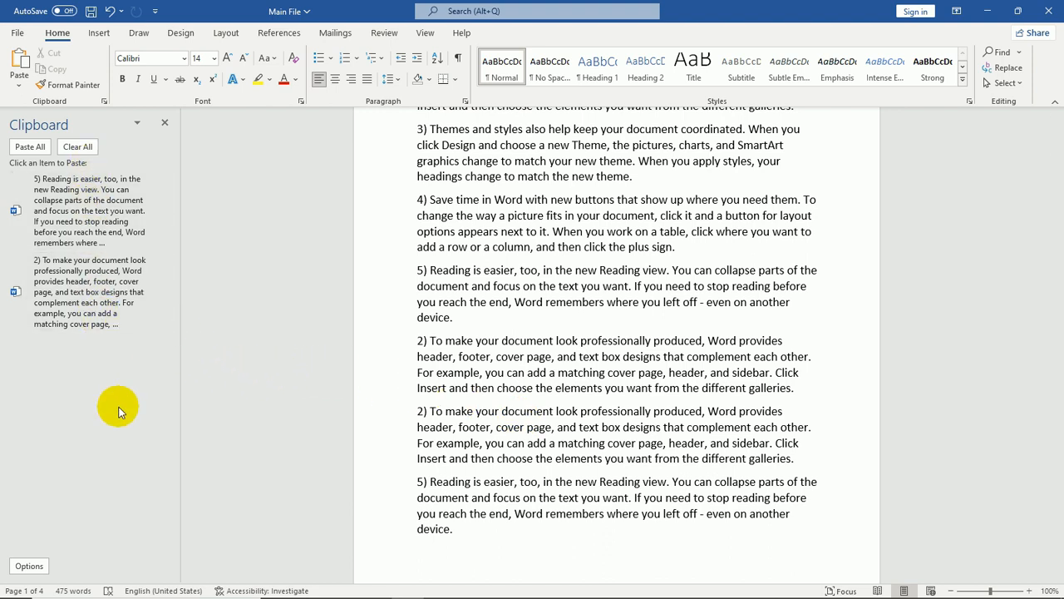
click(165, 125)
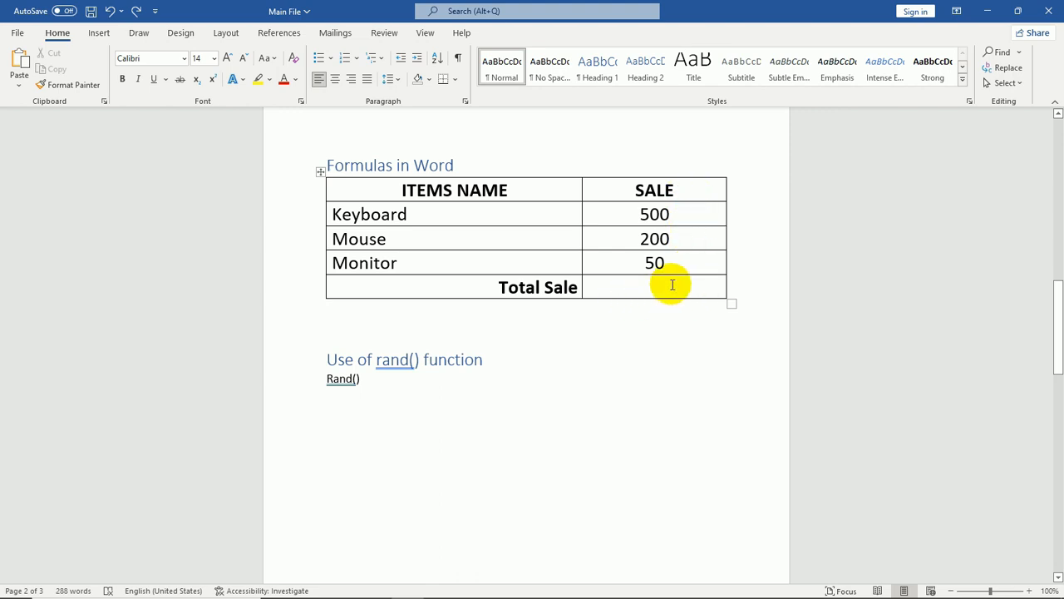
Insert a =SUM(ABOVE) formula into the Total Sale cell of the sales table
click(620, 290)
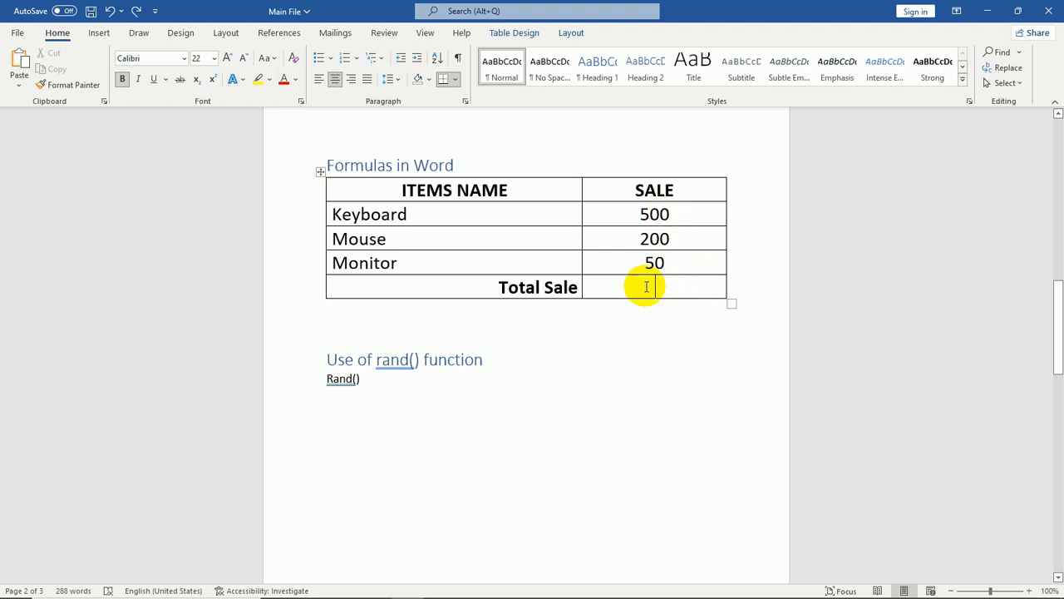
click(571, 33)
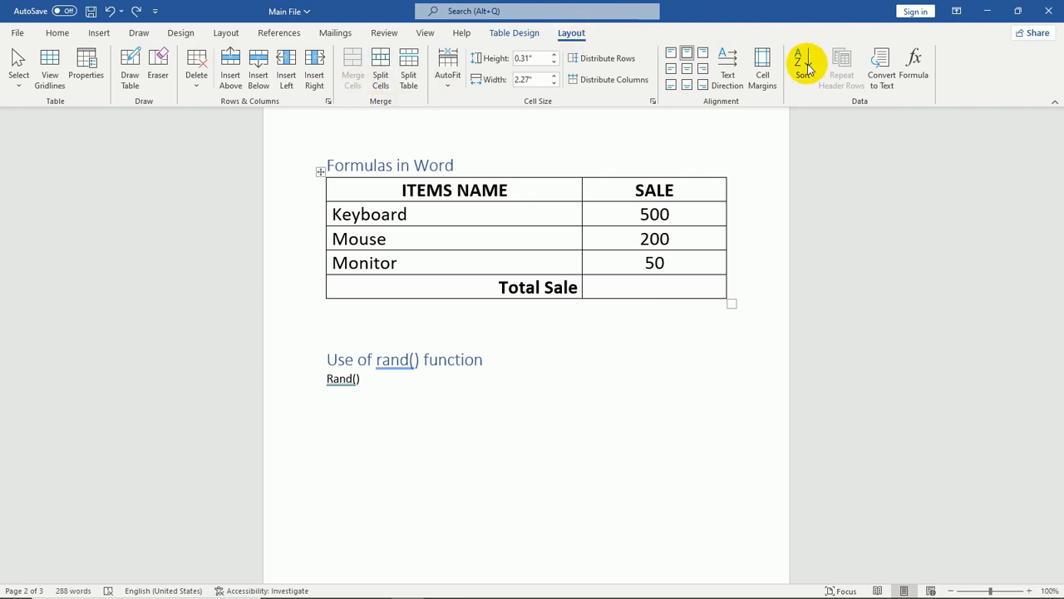
click(914, 79)
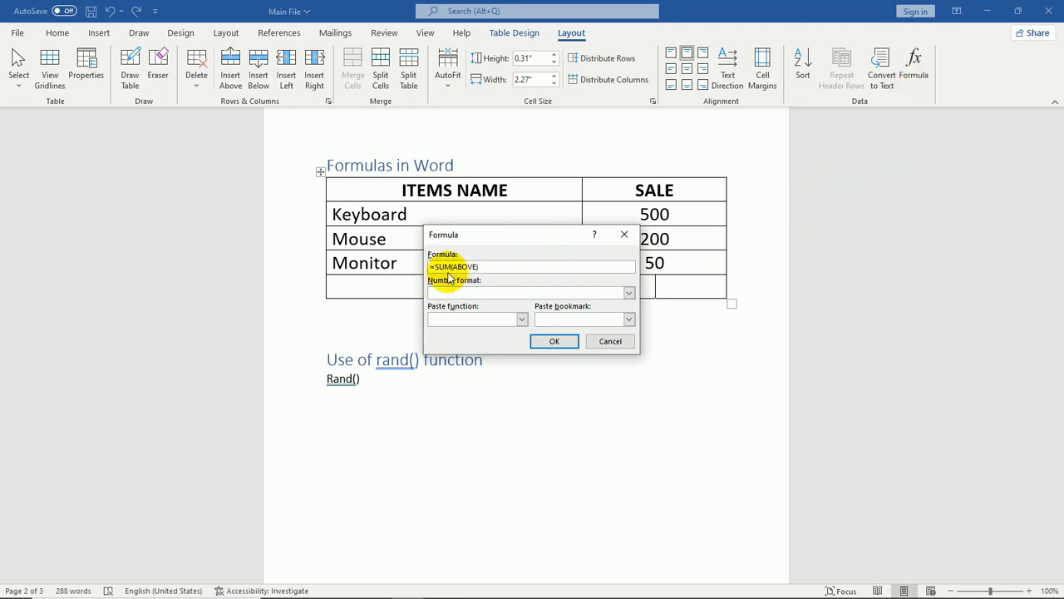
click(564, 347)
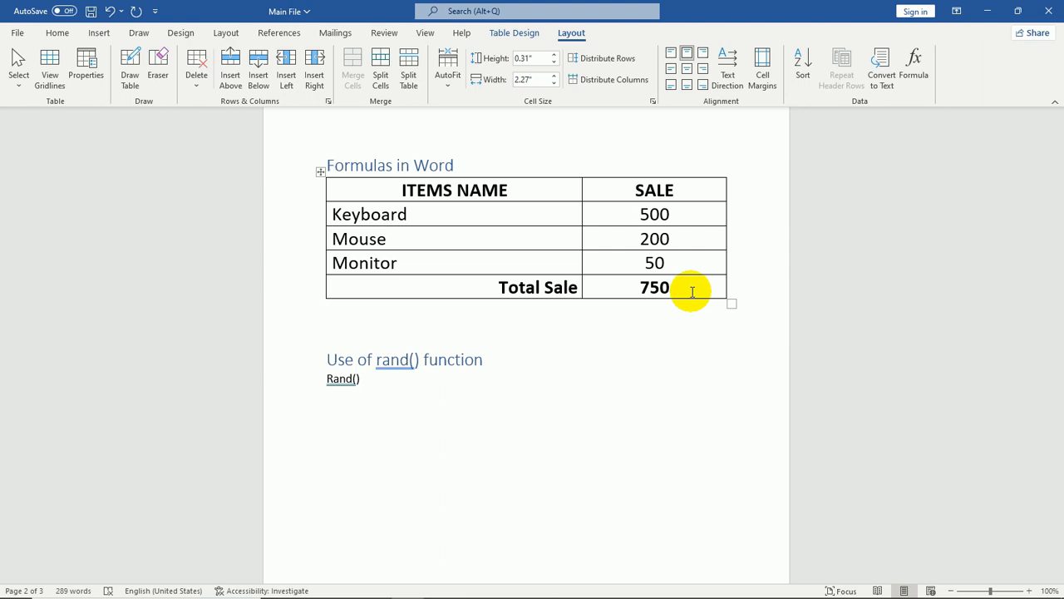
Reopen the Formula dialog and browse the list of paste functions
click(926, 81)
click(521, 320)
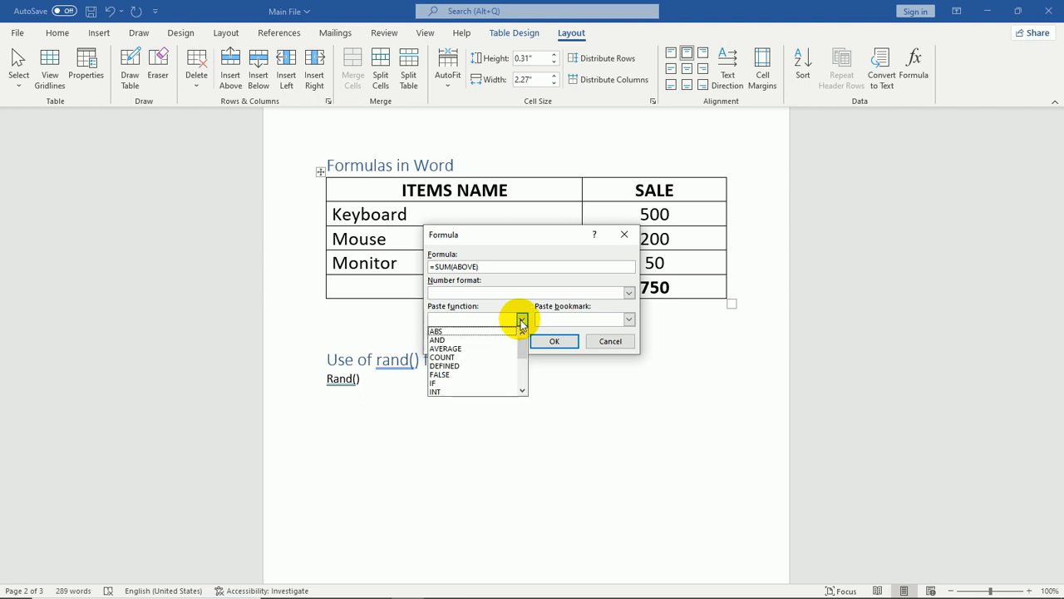
scroll(489, 356, down, 3)
scroll(489, 358, down, 1)
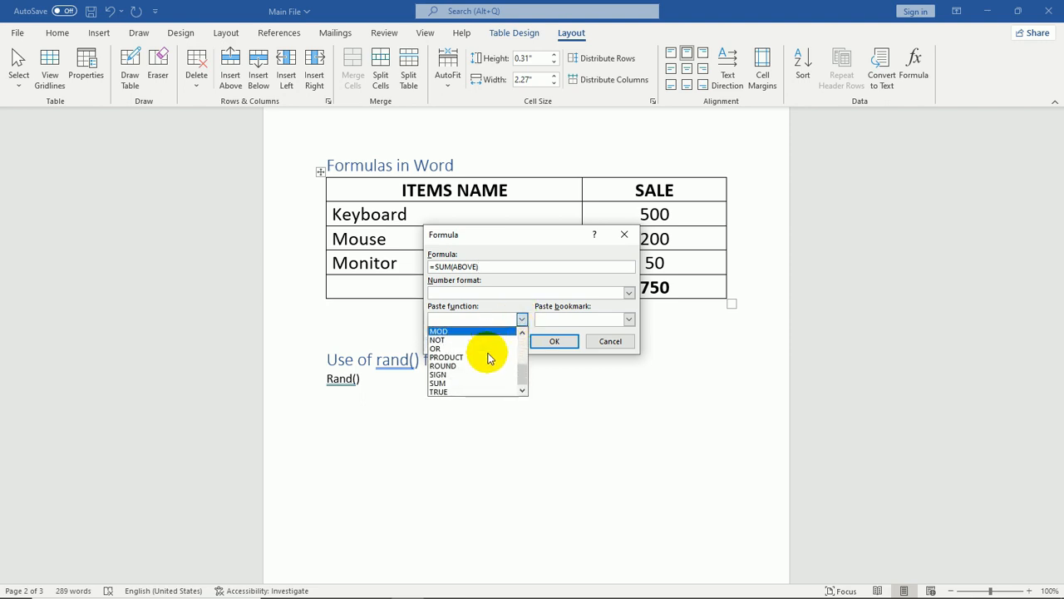
click(569, 342)
scroll(668, 427, down, 5)
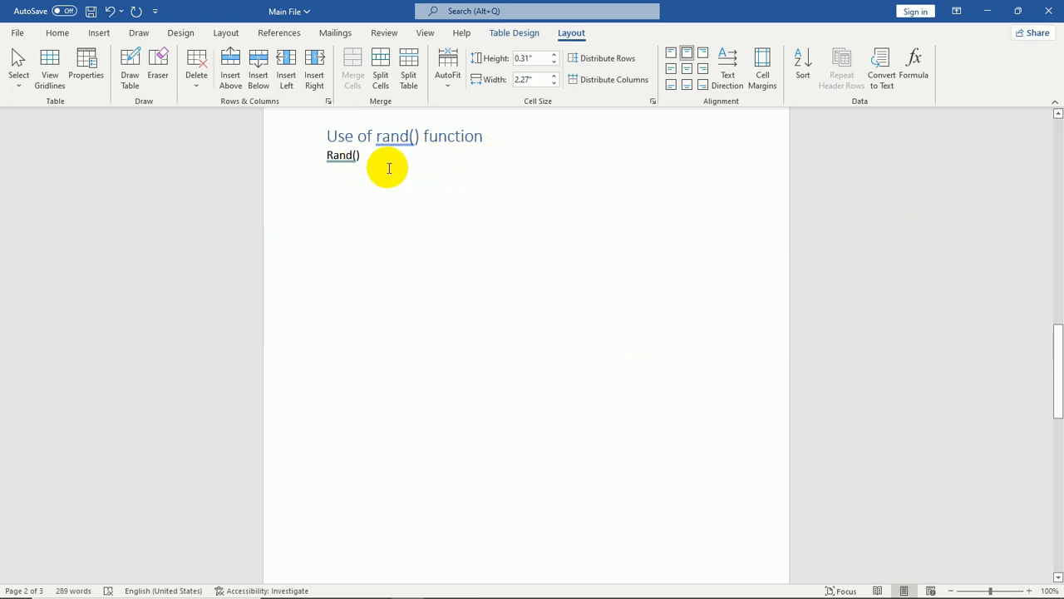
Replace the Rand() line under 'Use of rand() function' with =rand(6) to generate sample paragraphs
click(366, 157)
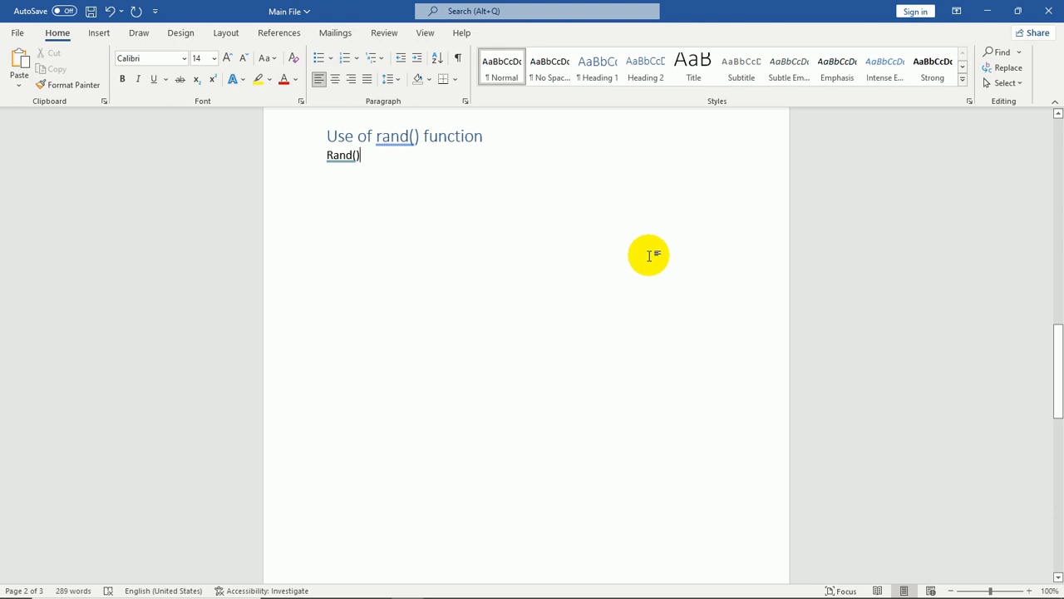
key(BackSpace)
key(BackSpace)
key(BackSpace)
key(BackSpace)
key(BackSpace)
key(BackSpace)
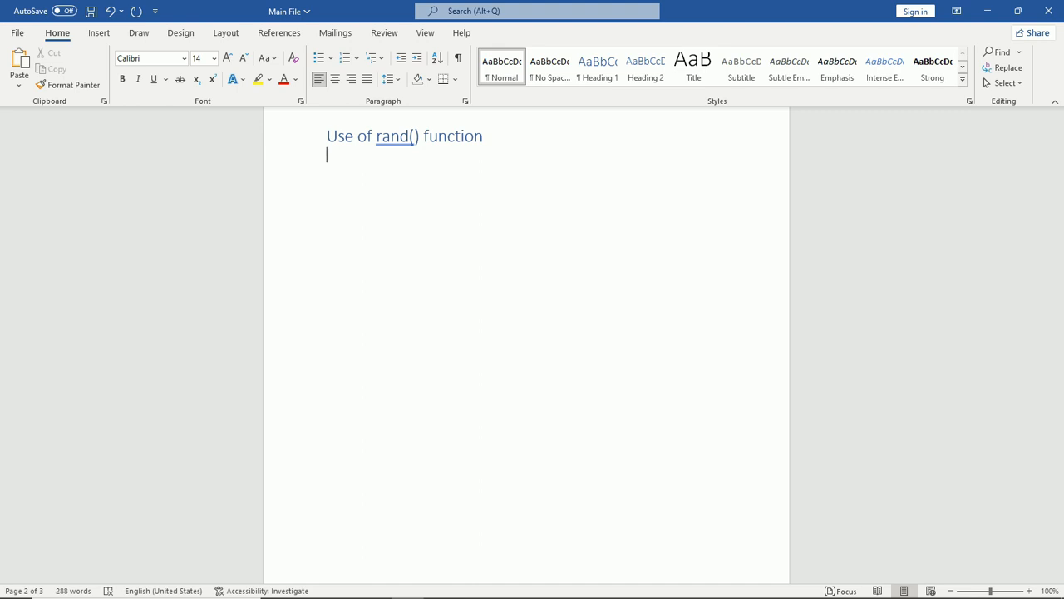
text(=)
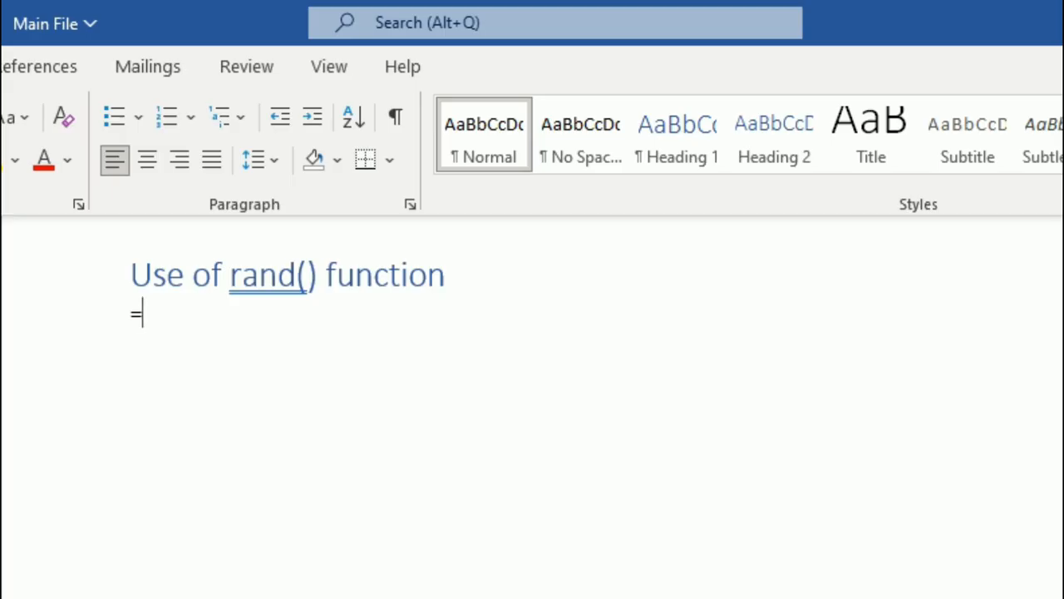
text(rand()
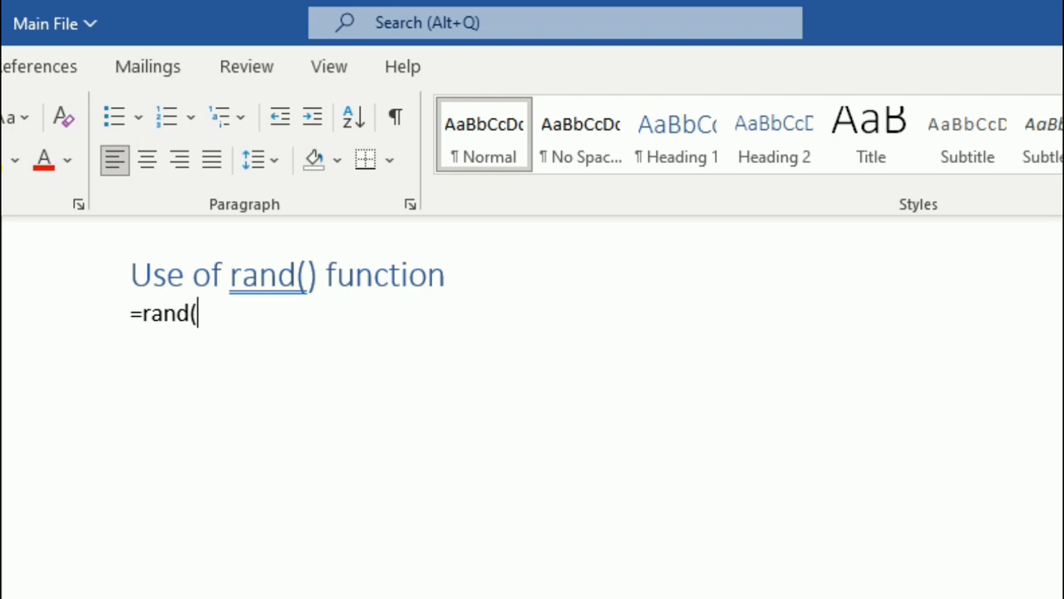
text(6))
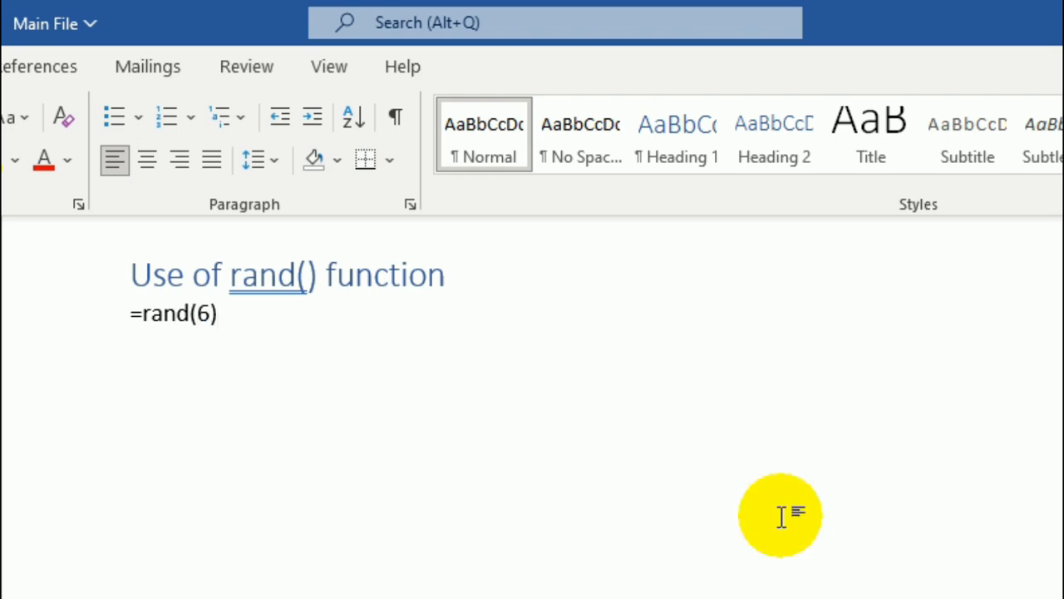
key(Return)
scroll(524, 332, up, 5)
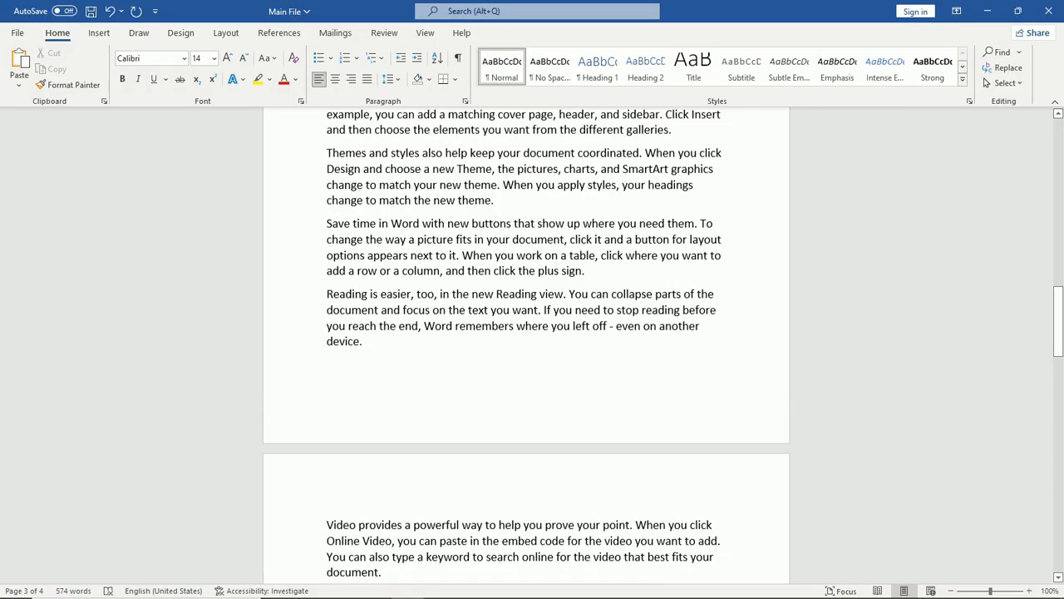
scroll(677, 233, down, 2)
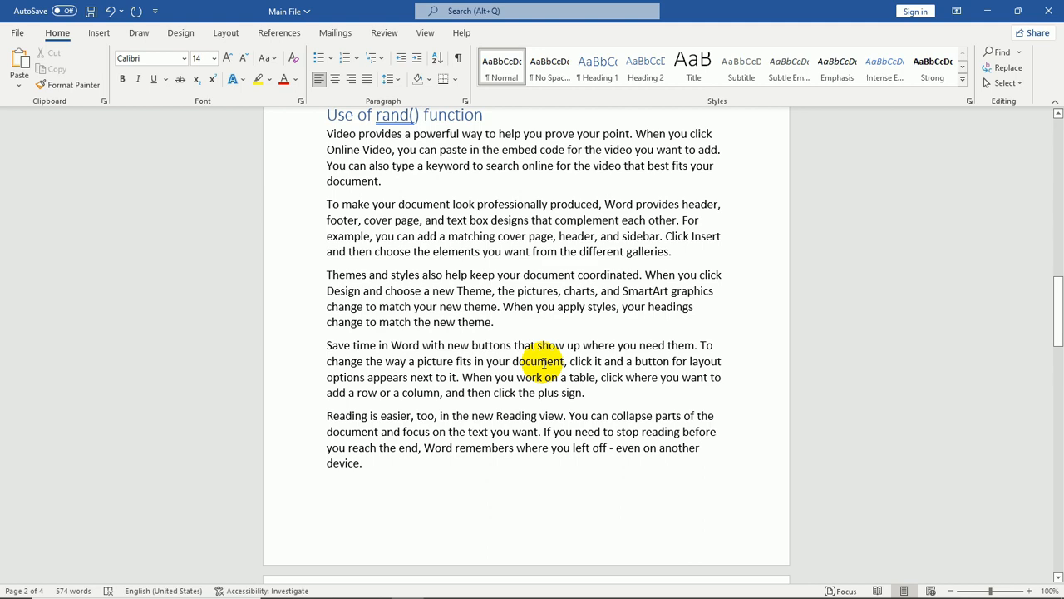
Generate eight sample paragraphs with =rand(8) on the blank page after the rand() section, and review the generated text
scroll(542, 362, down, 8)
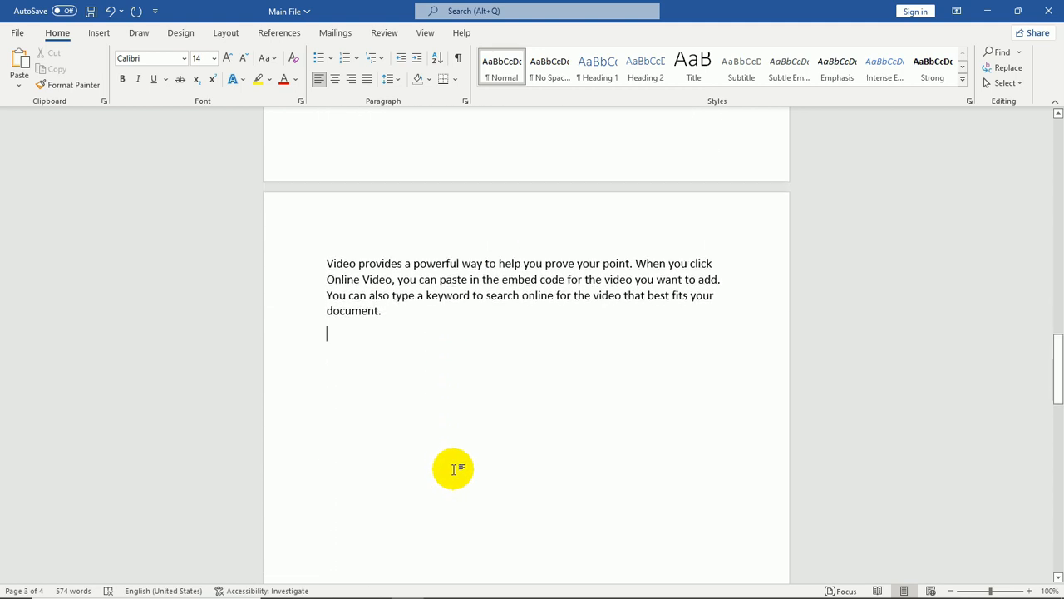
click(453, 470)
text(=)
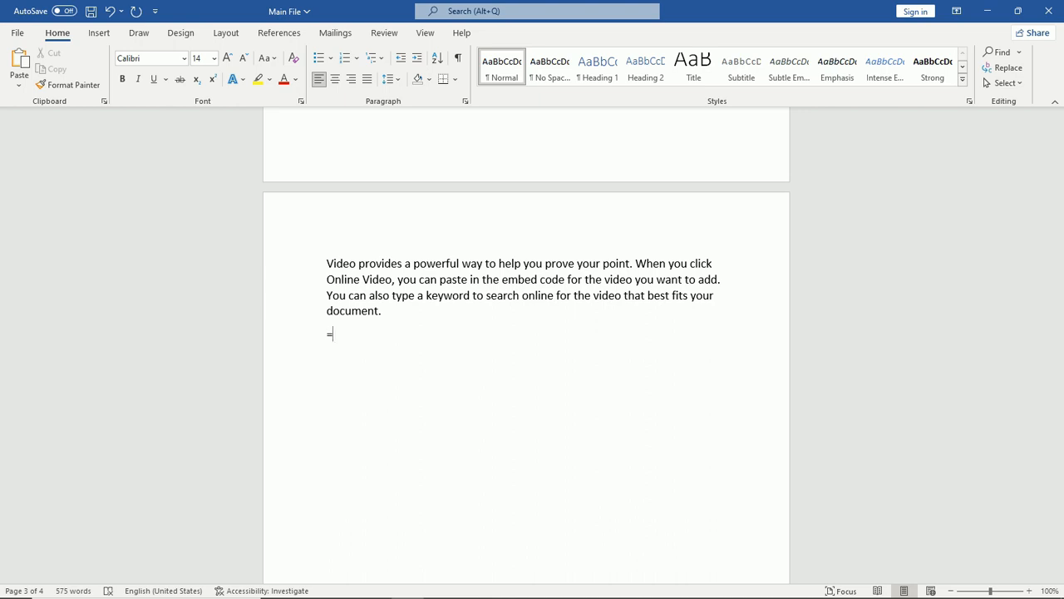
text(rand()
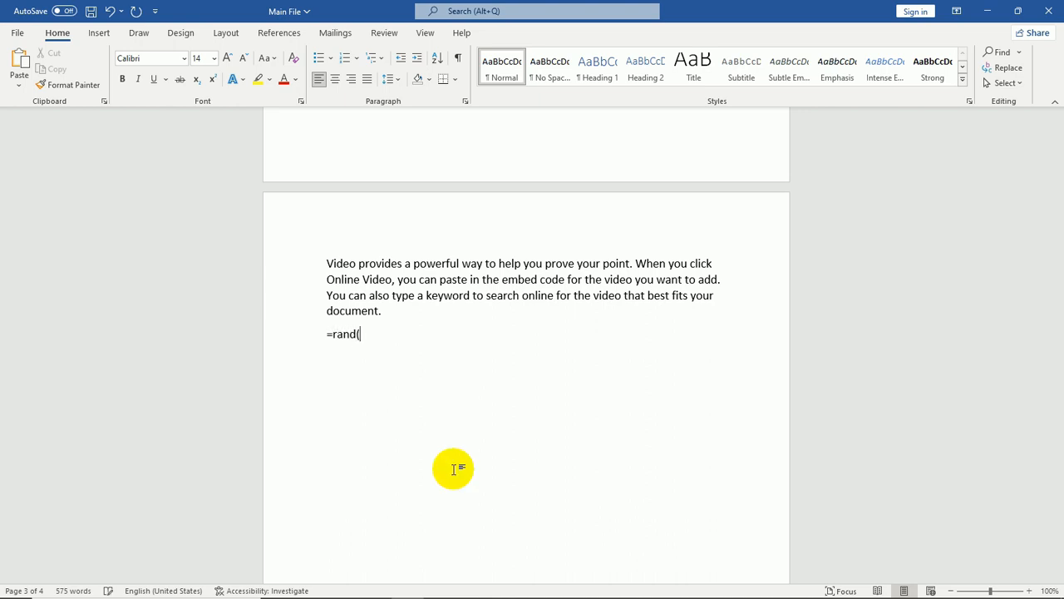
text(8)
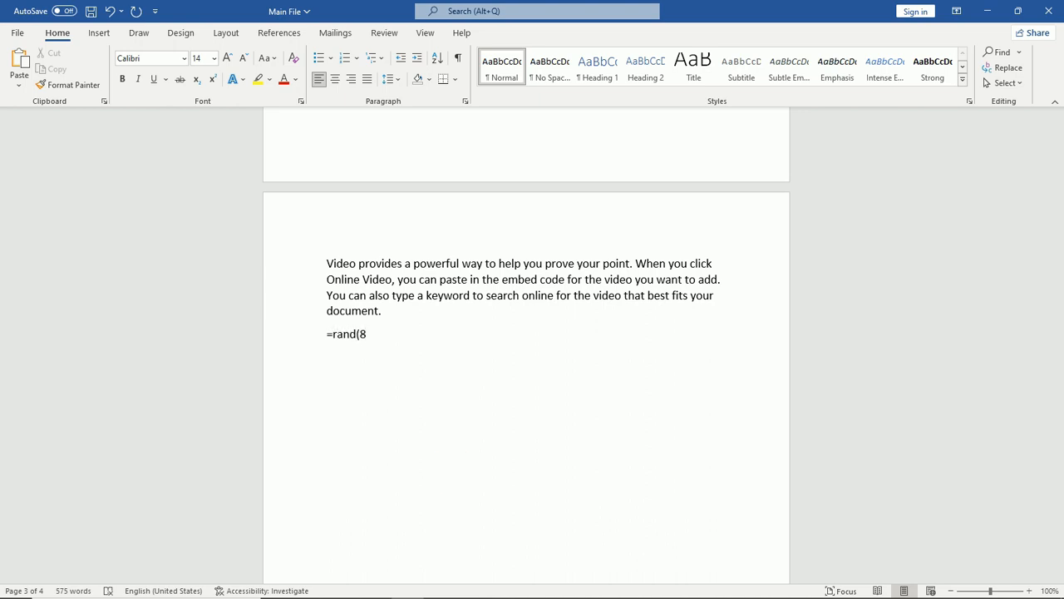
text())
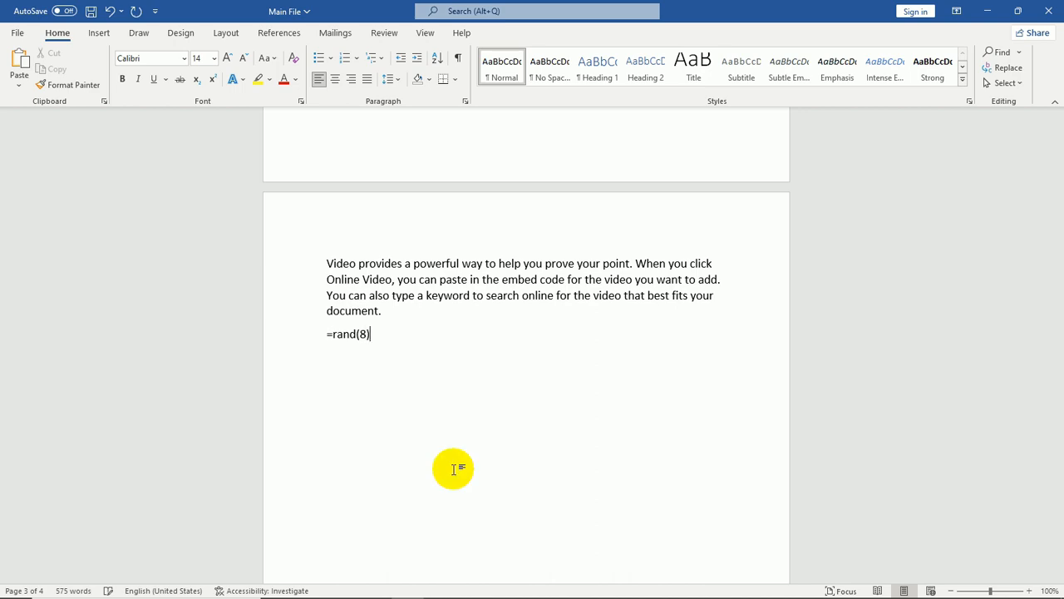
key(Return)
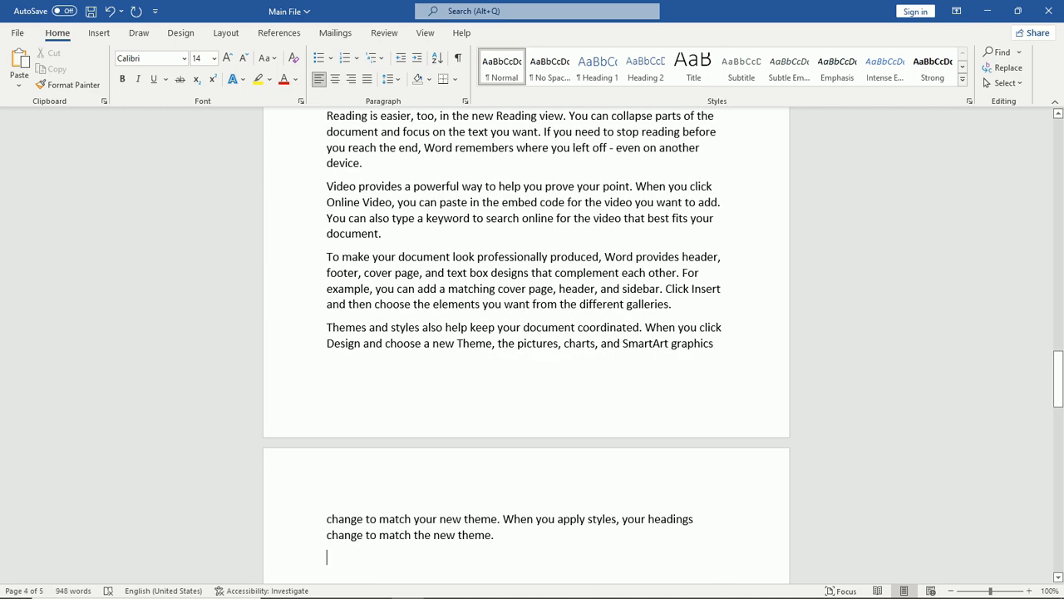
scroll(524, 333, up, 12)
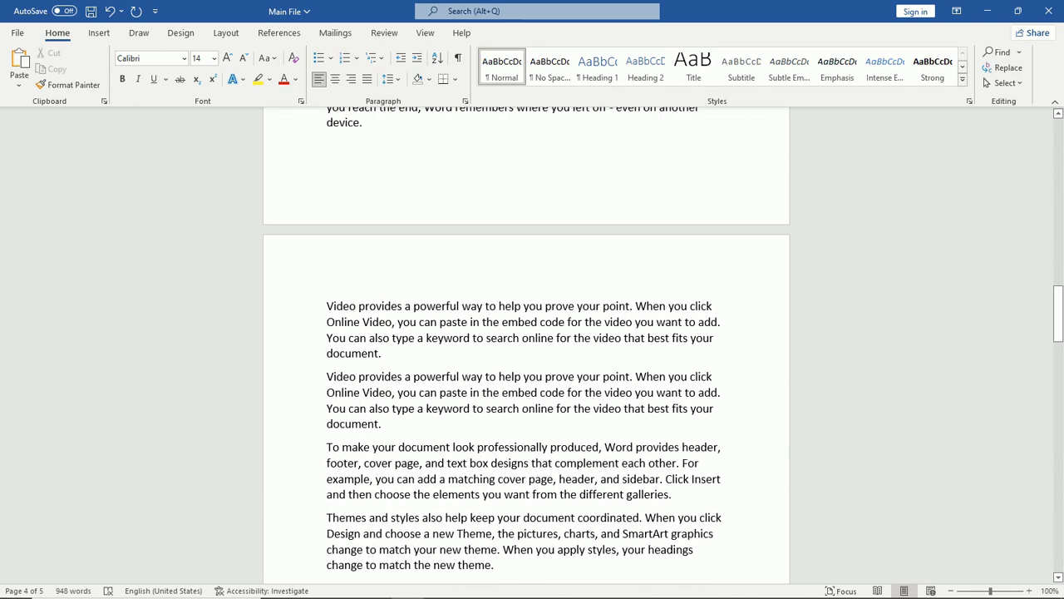
scroll(524, 333, up, 4)
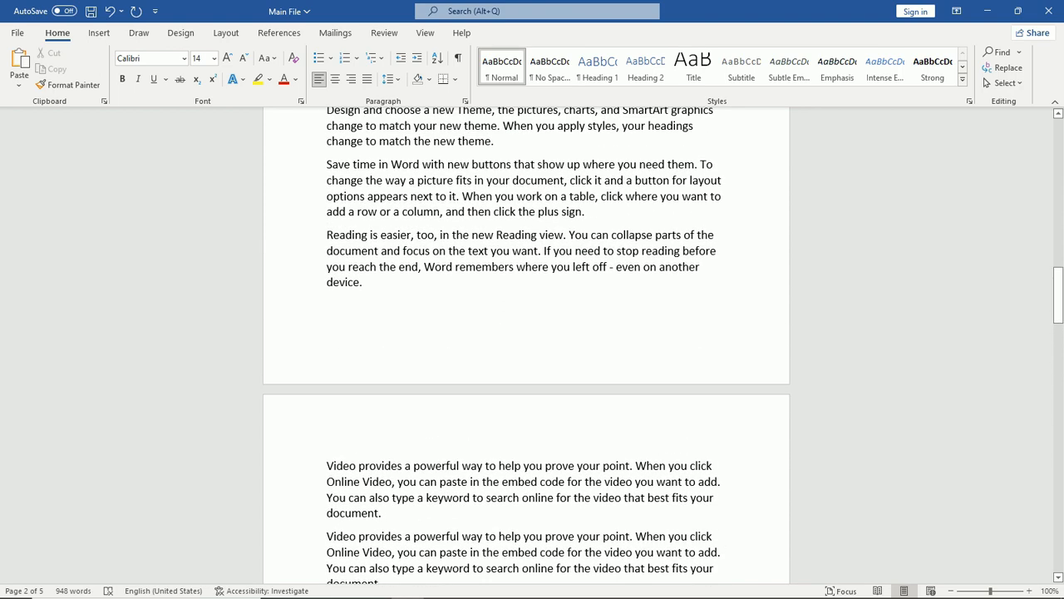
scroll(524, 333, up, 5)
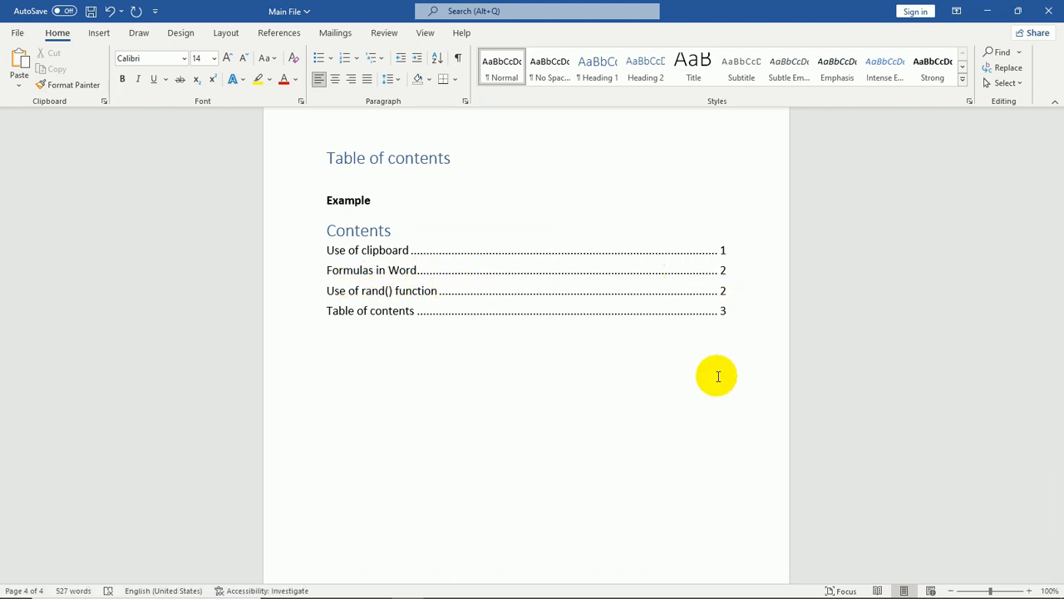
Follow the Formulas in Word entry of the table of contents to jump to that section
ctrl+click(724, 273)
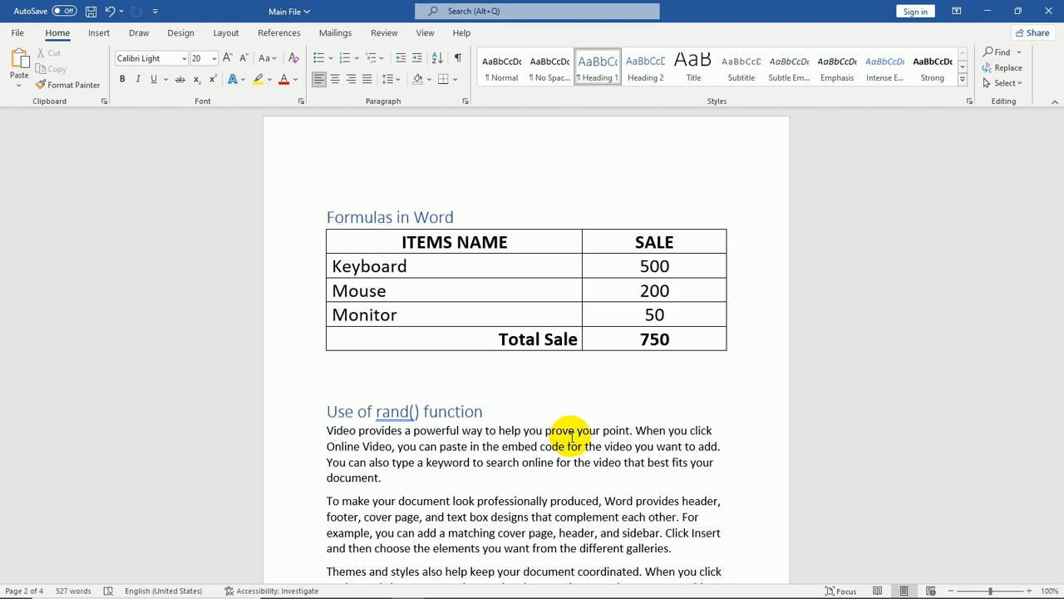
scroll(572, 437, up, 1)
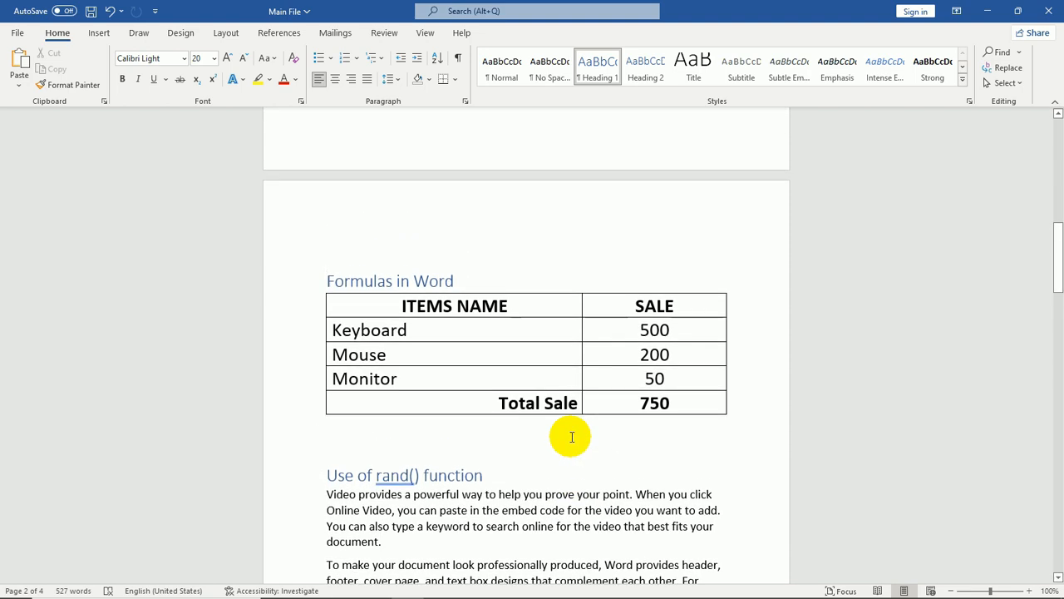
scroll(570, 439, down, 3)
scroll(570, 444, down, 10)
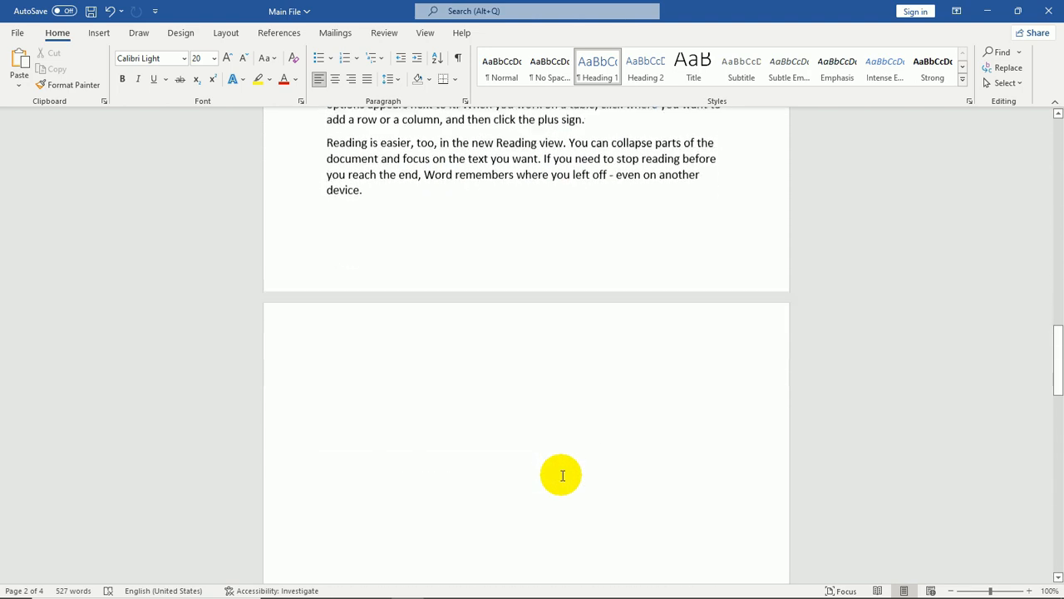
Select and delete the existing Contents table of contents on the last page
click(324, 266)
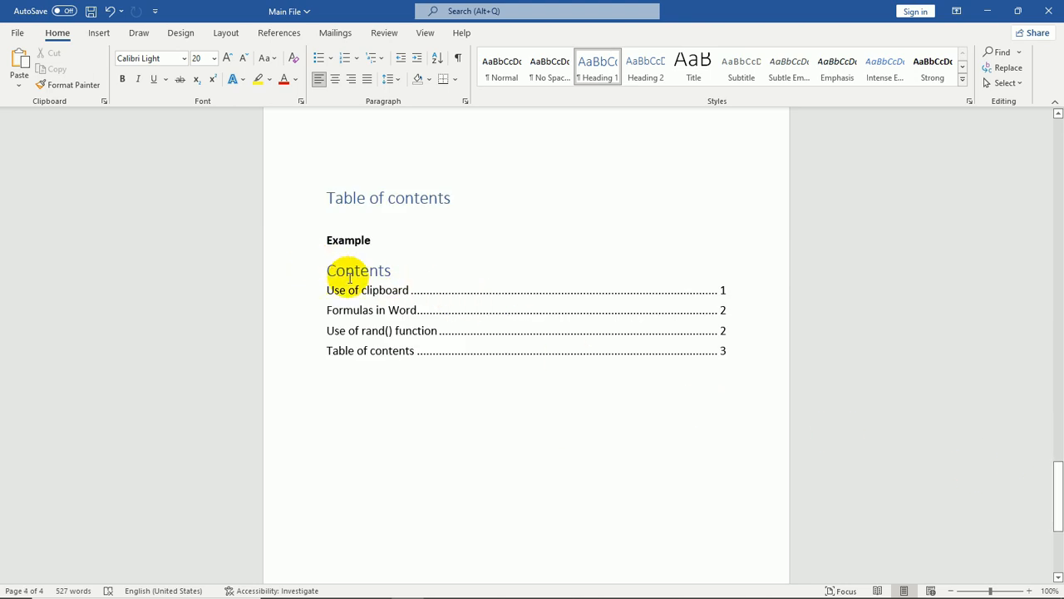
drag(738, 358, 304, 266)
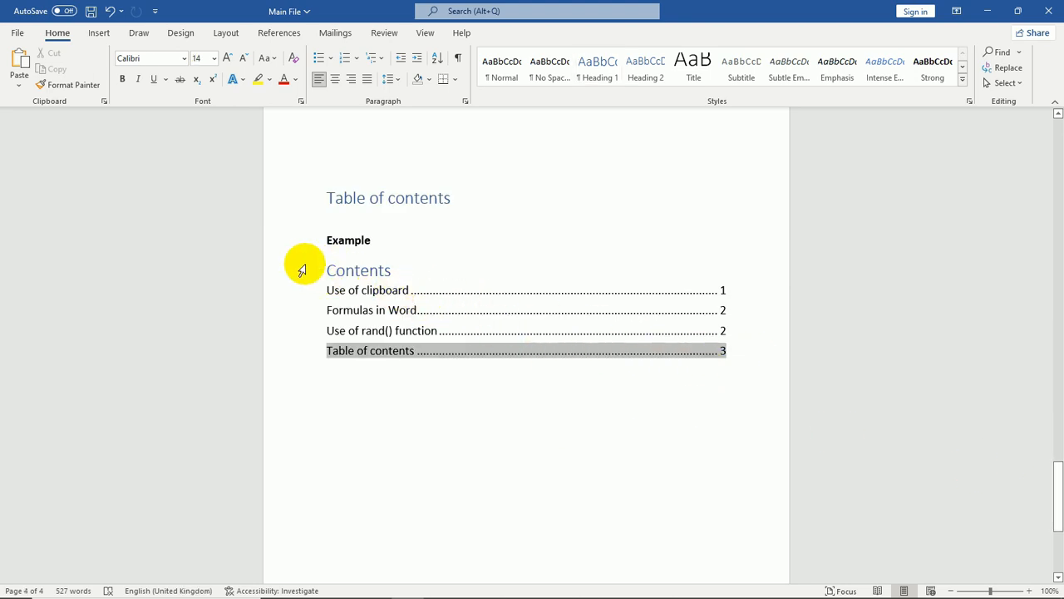
key(Delete)
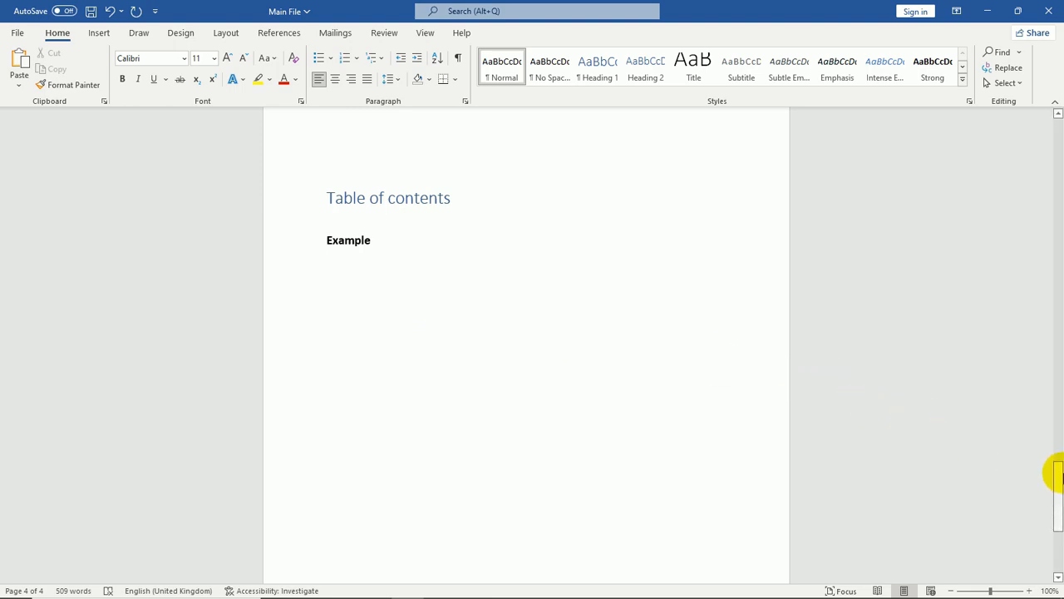
Review the document's section headings from the top of the document
drag(1058, 474, 1056, 121)
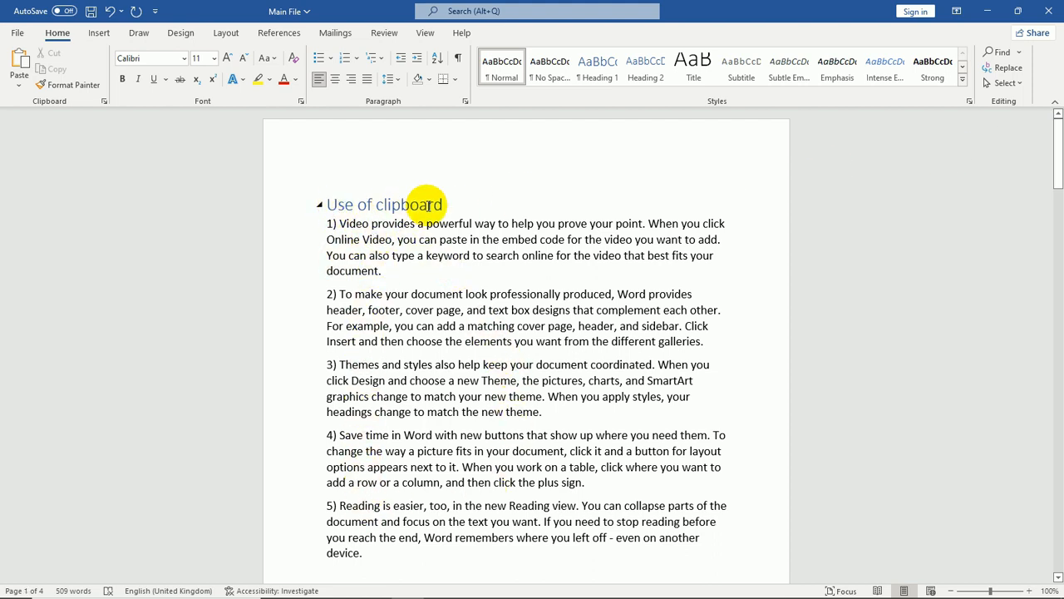
scroll(470, 209, down, 3)
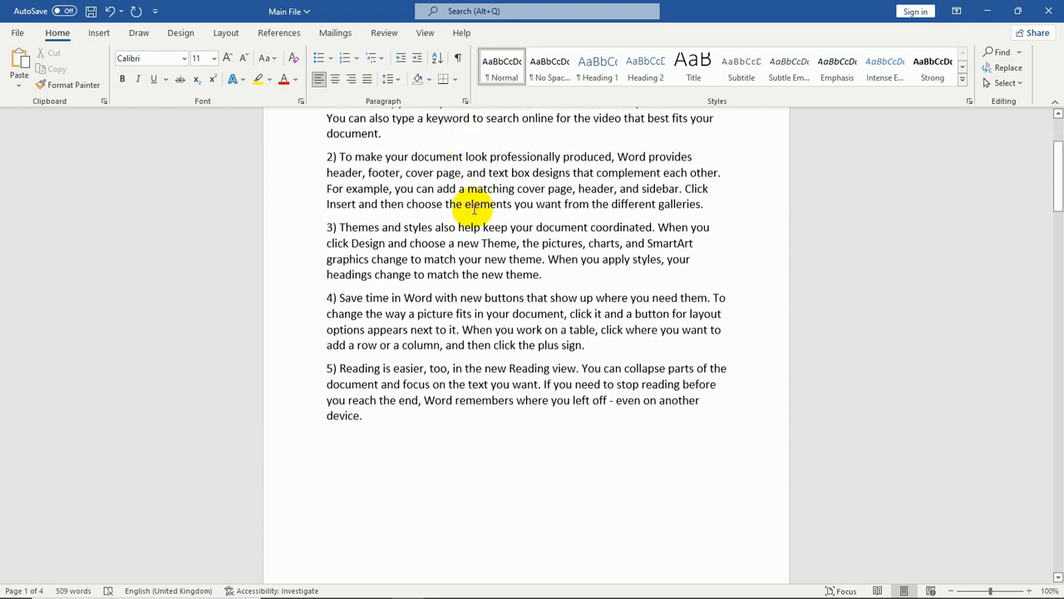
scroll(474, 209, down, 10)
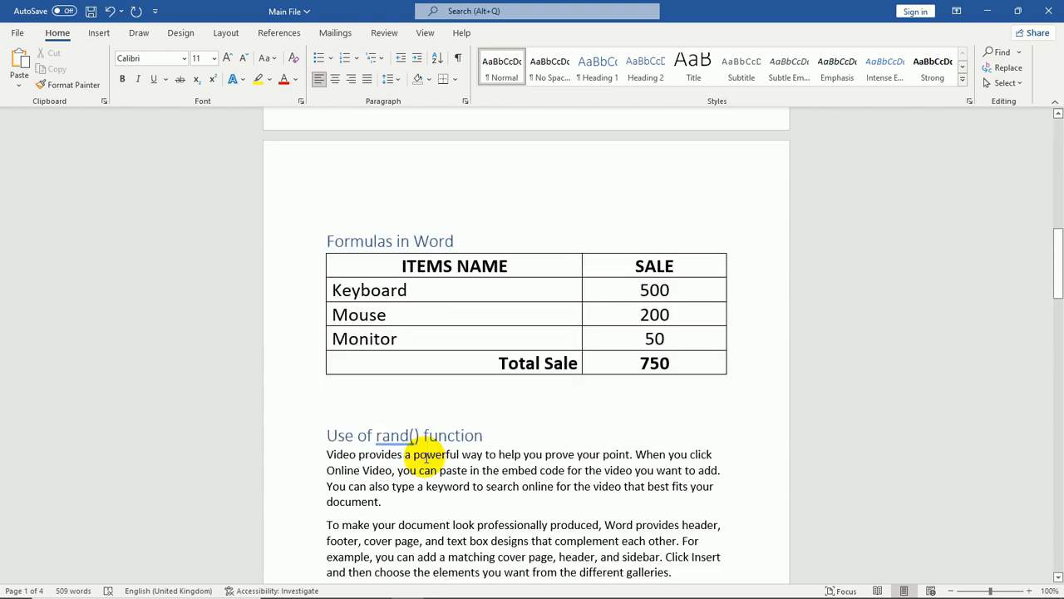
scroll(426, 456, down, 15)
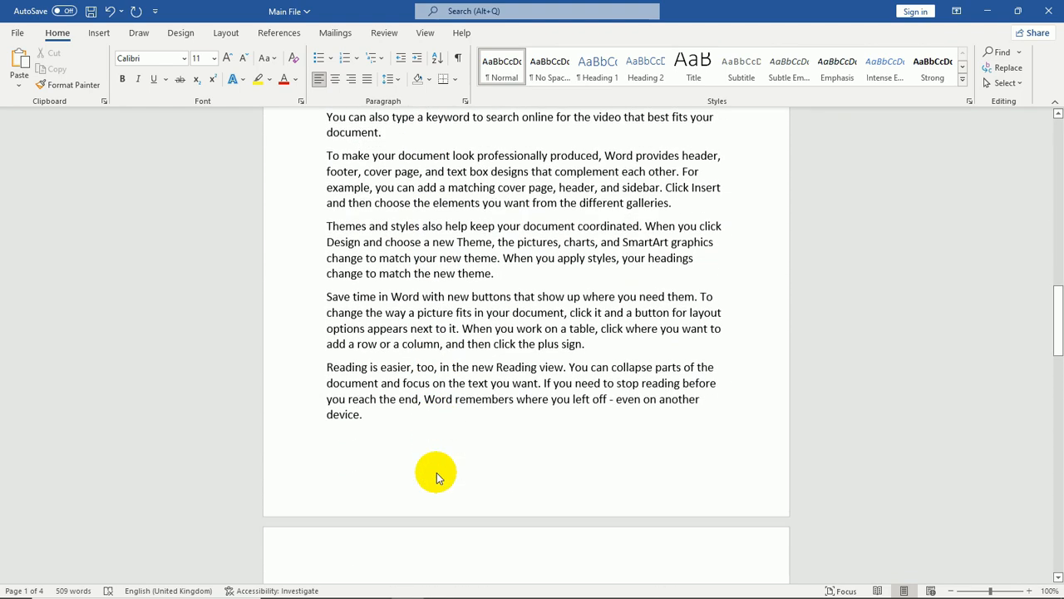
scroll(436, 472, up, 20)
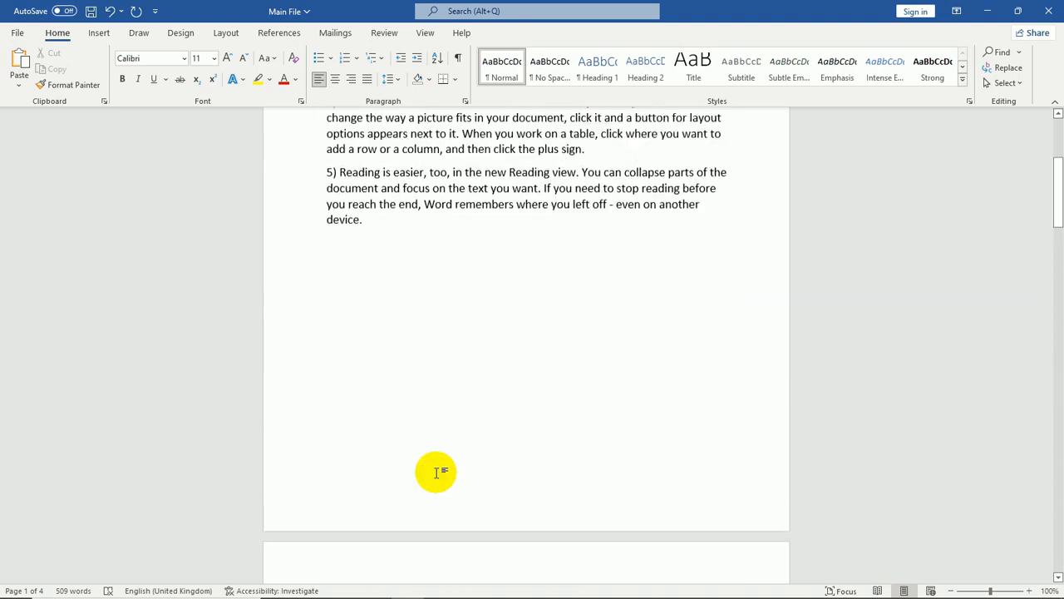
scroll(436, 471, up, 2)
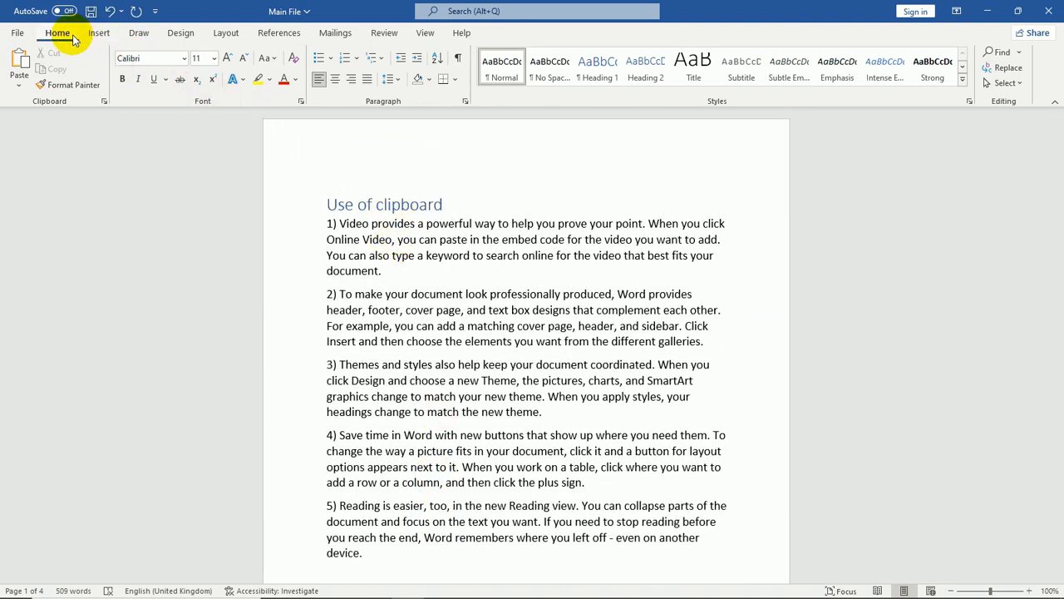
click(388, 206)
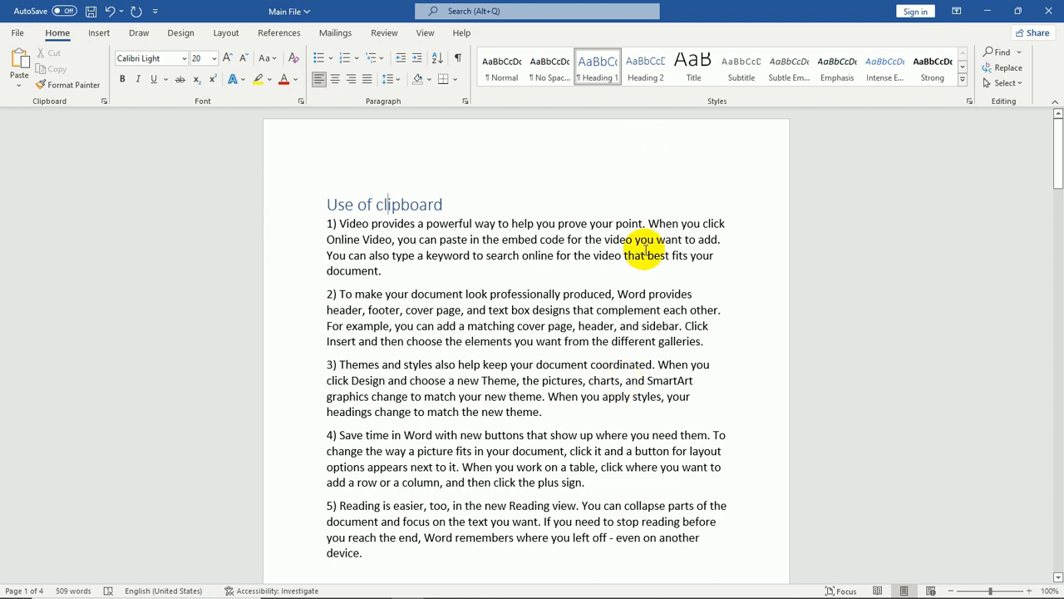
Insert an Automatic Table 1 table of contents on the blank page after the rand() section
scroll(646, 269, down, 6)
drag(1059, 203, 1058, 341)
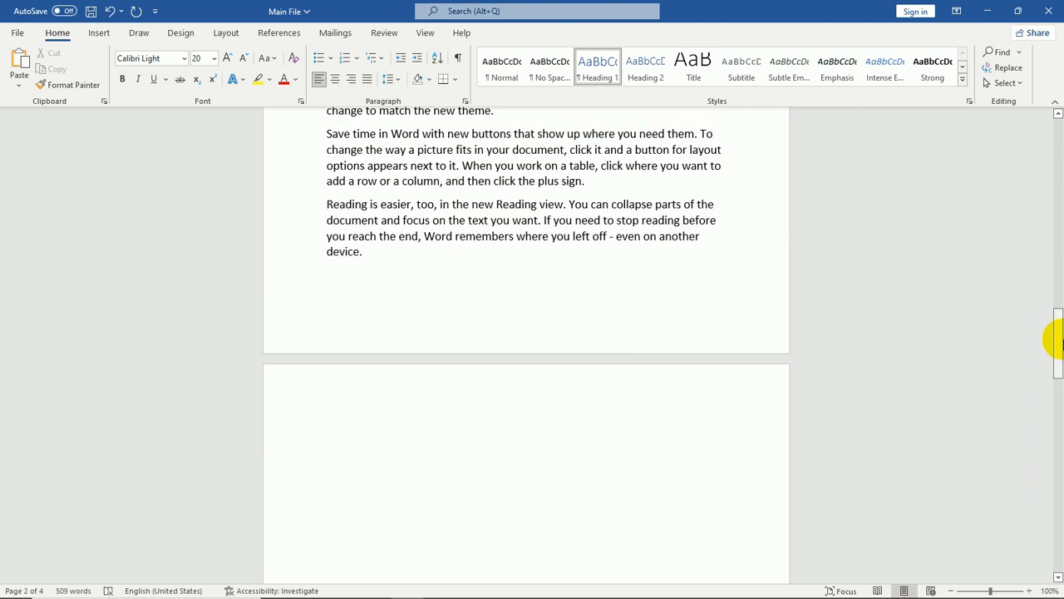
scroll(575, 316, down, 3)
click(575, 316)
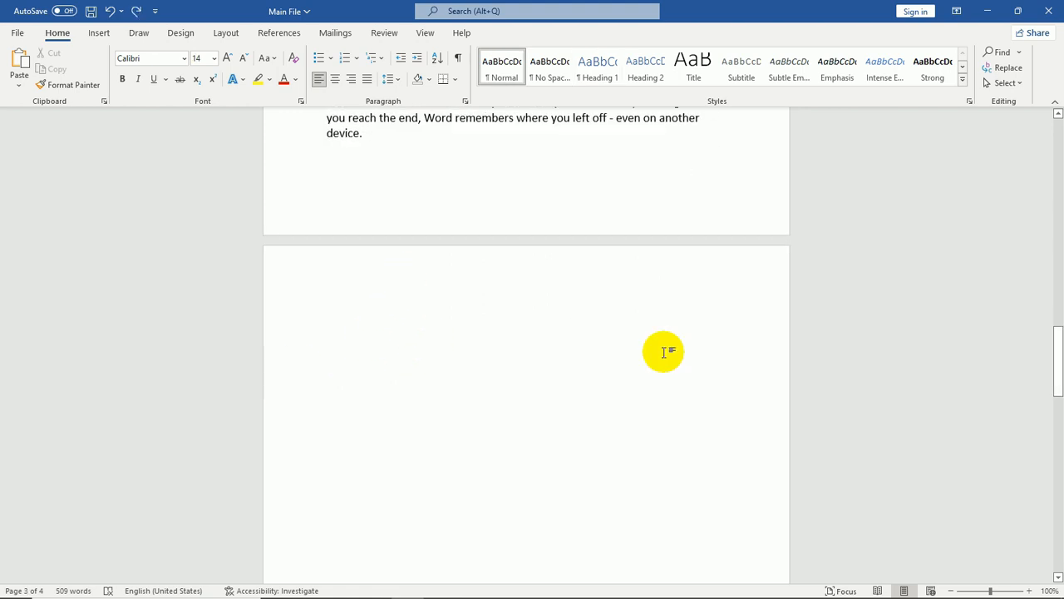
click(279, 33)
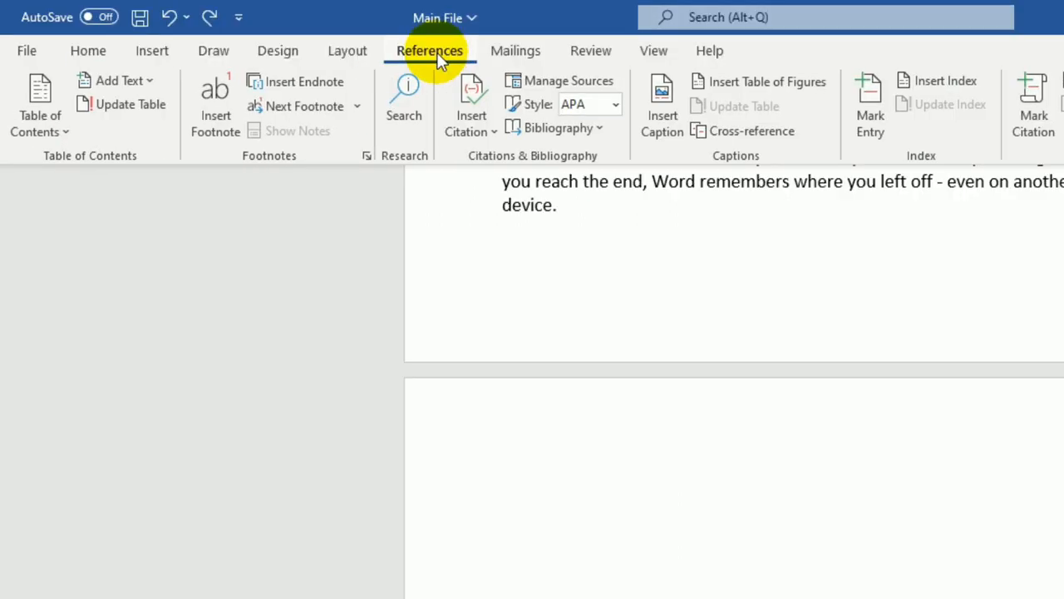
click(60, 125)
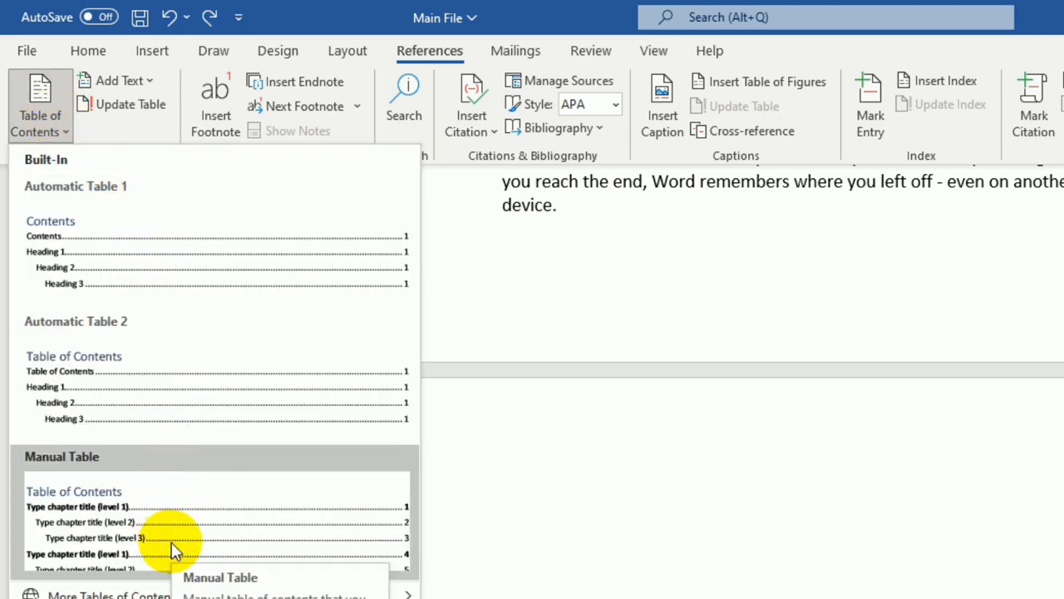
click(199, 267)
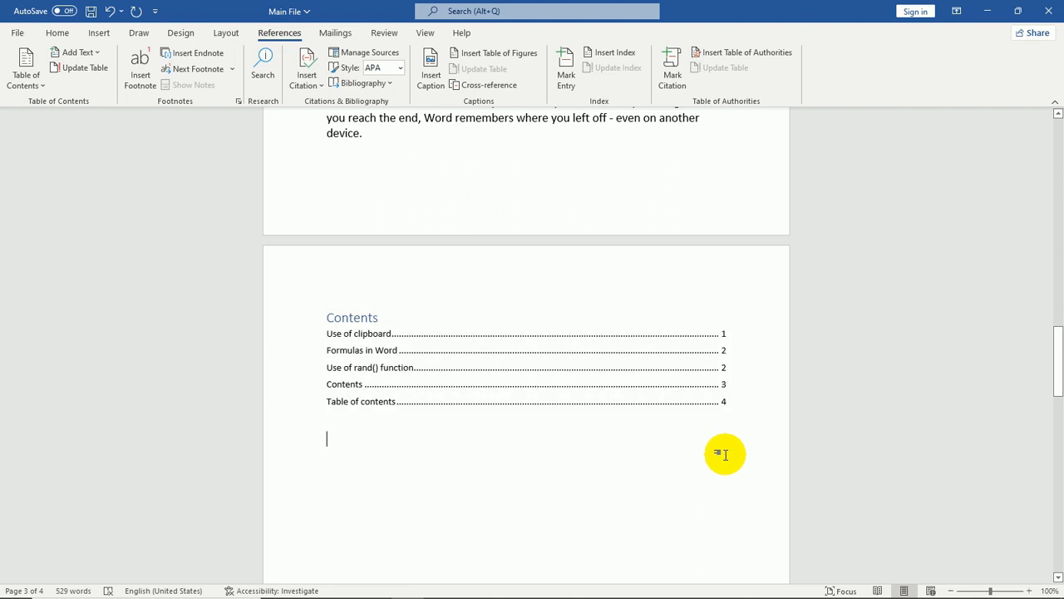
Follow the Formulas in Word entry of the new table of contents to jump to that section
scroll(725, 454, down, 2)
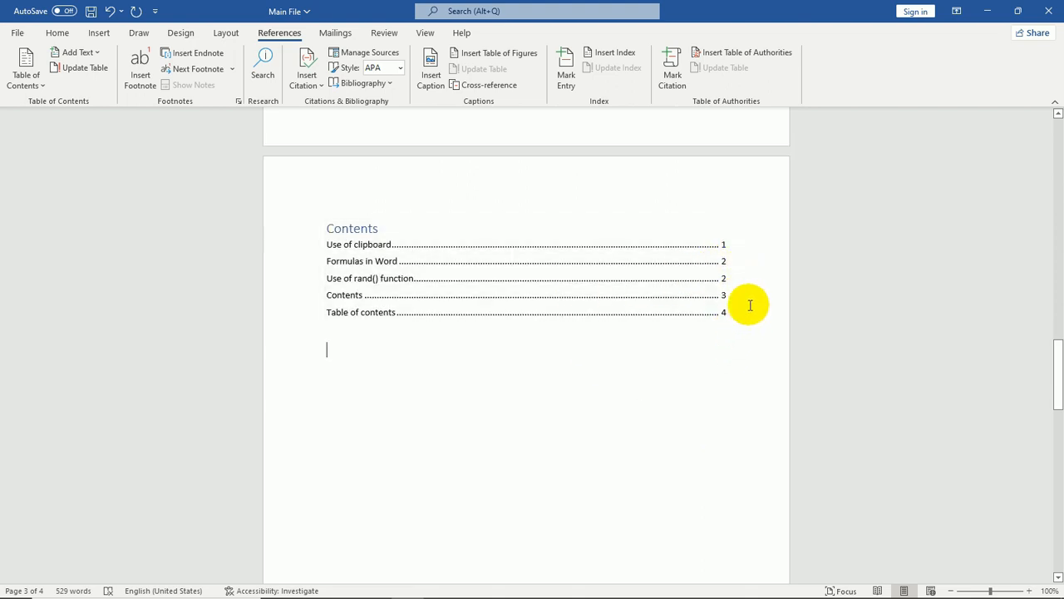
shift+click(725, 264)
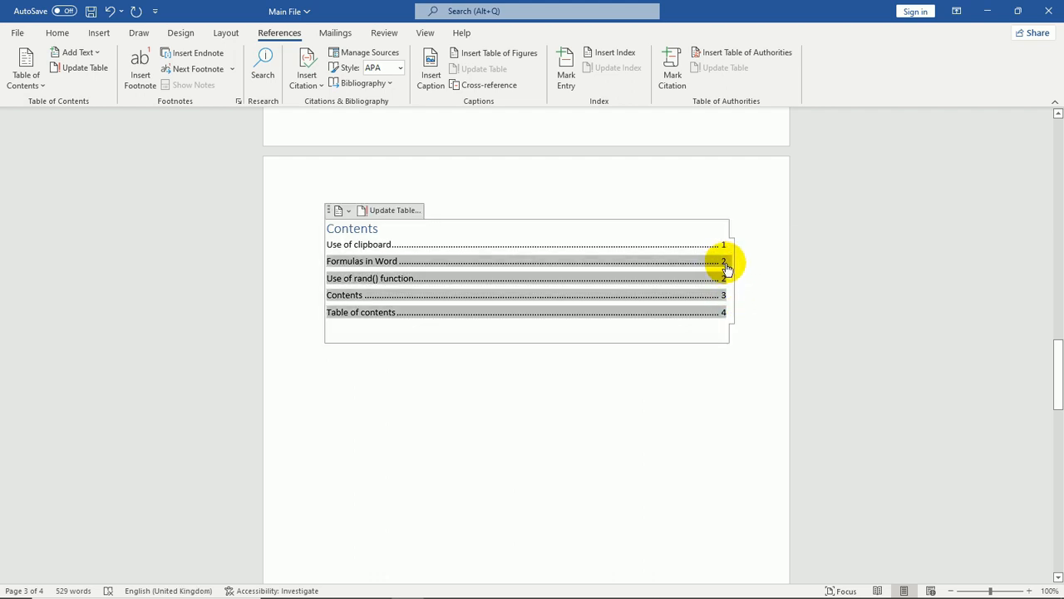
ctrl+click(725, 264)
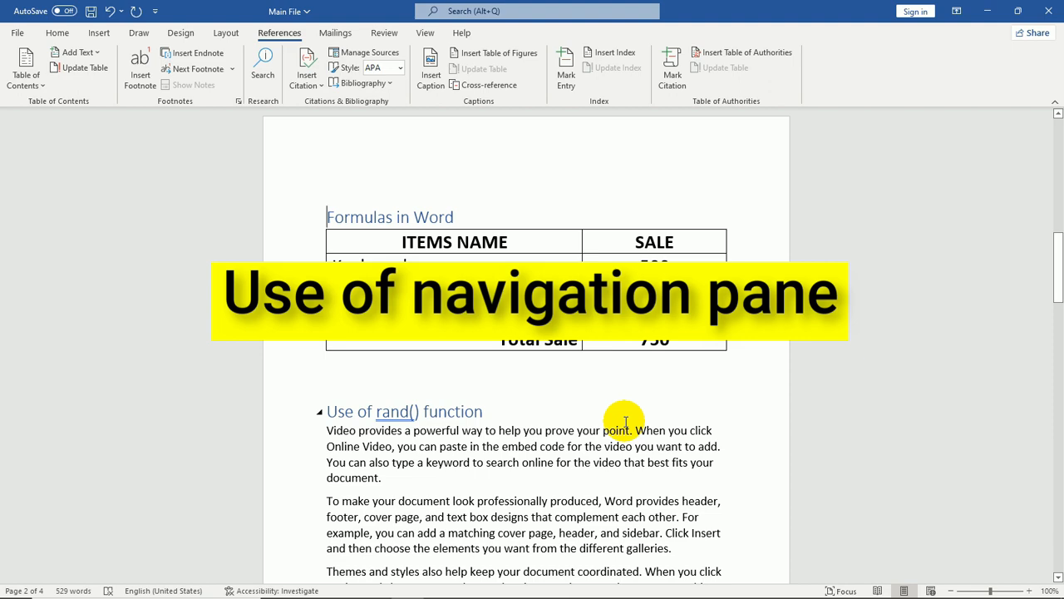
Turn on the Navigation Pane to list the document's headings
click(425, 33)
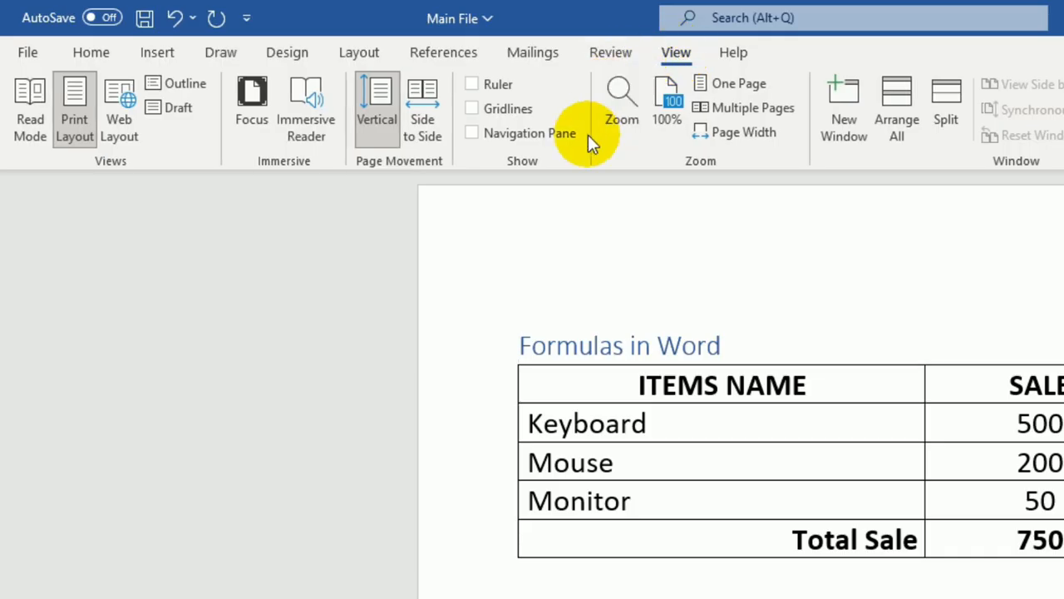
click(513, 138)
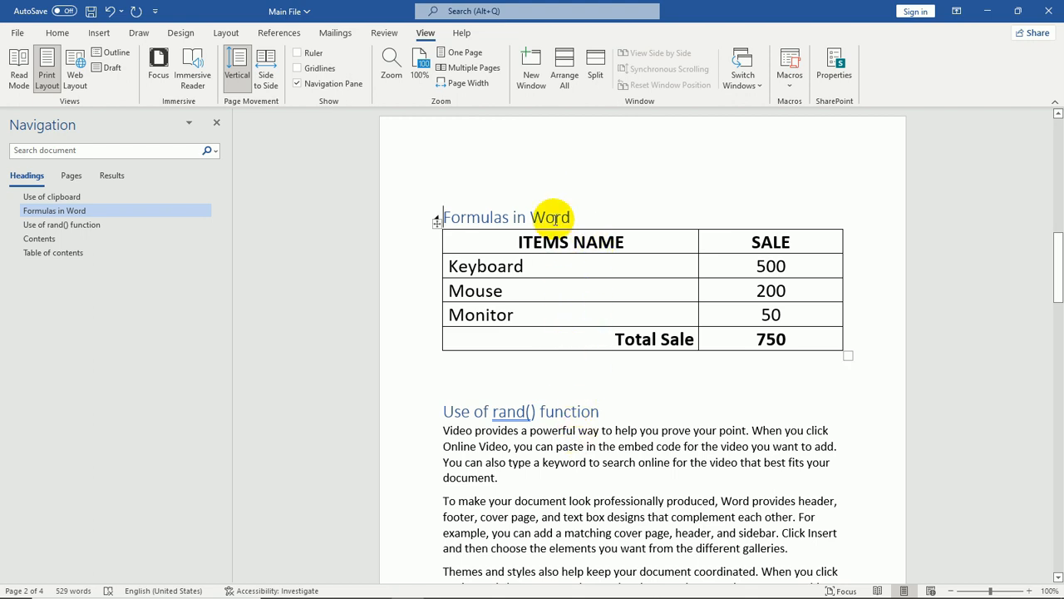
click(444, 218)
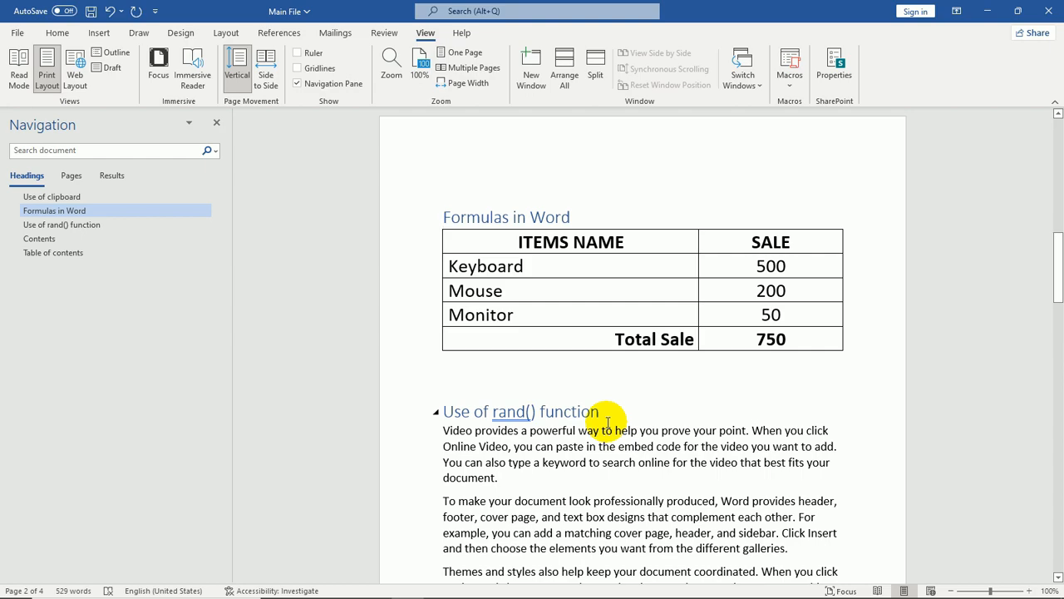
Browse the document and jump back to the Use of clipboard section
scroll(608, 422, down, 6)
scroll(611, 418, down, 6)
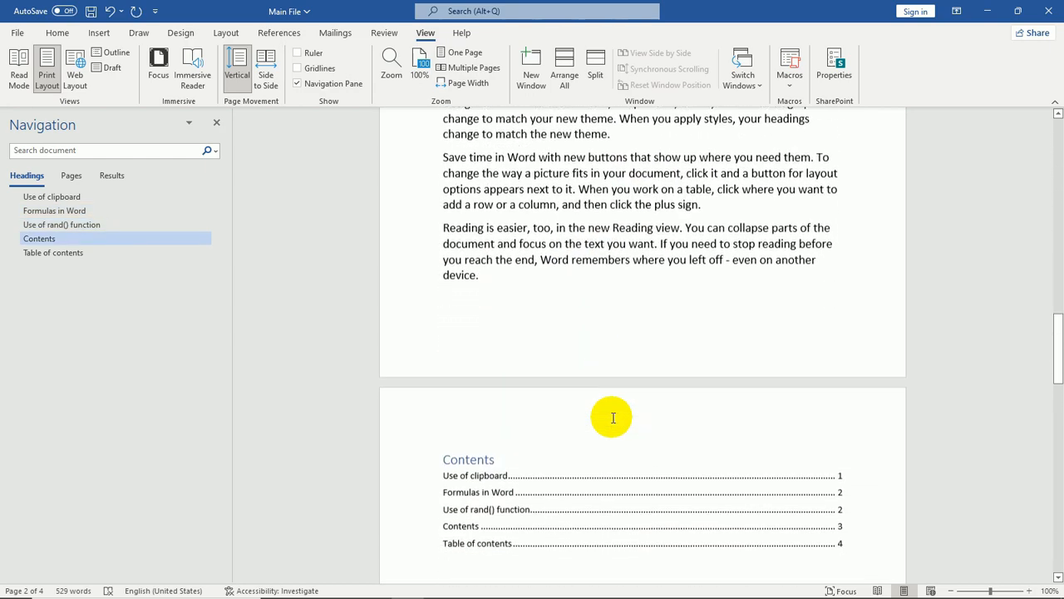
click(580, 356)
ctrl+click(579, 357)
scroll(579, 357, up, 20)
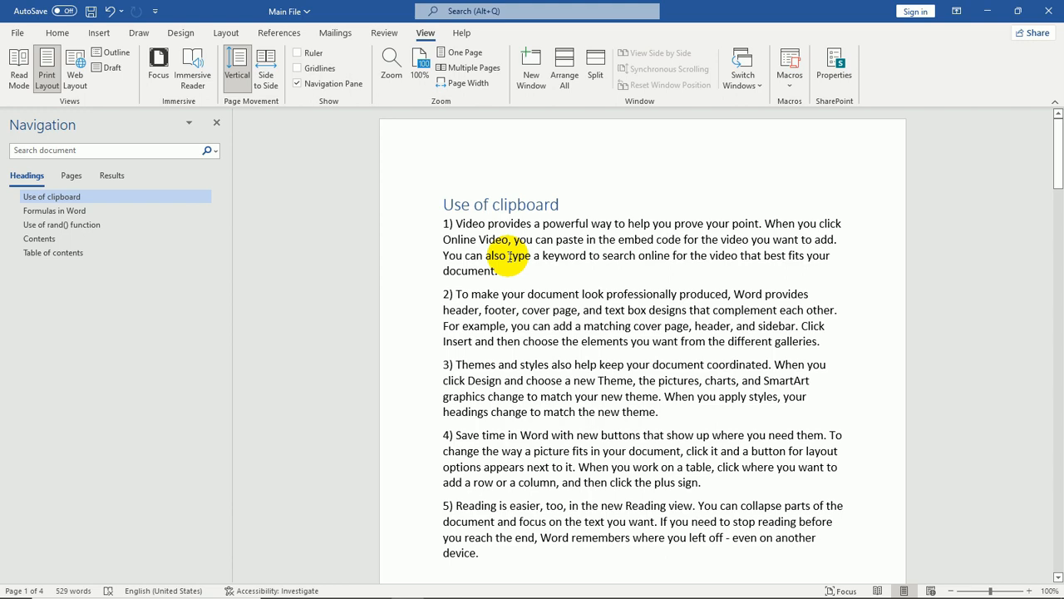
Jump between the Formulas in Word and Use of rand() function headings in the Navigation Pane, ending at Use of clipboard
click(46, 213)
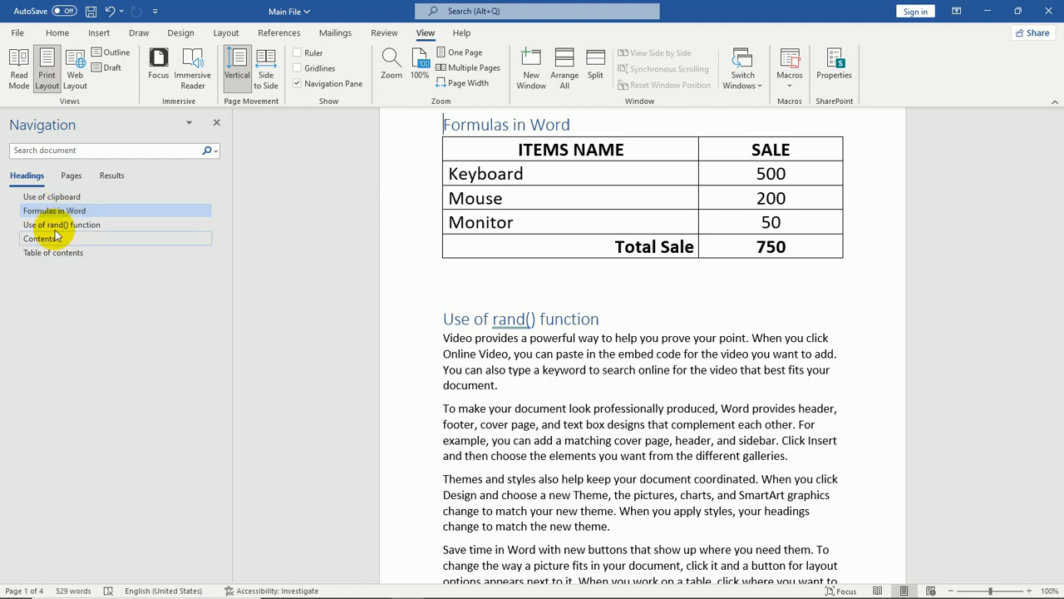
click(50, 226)
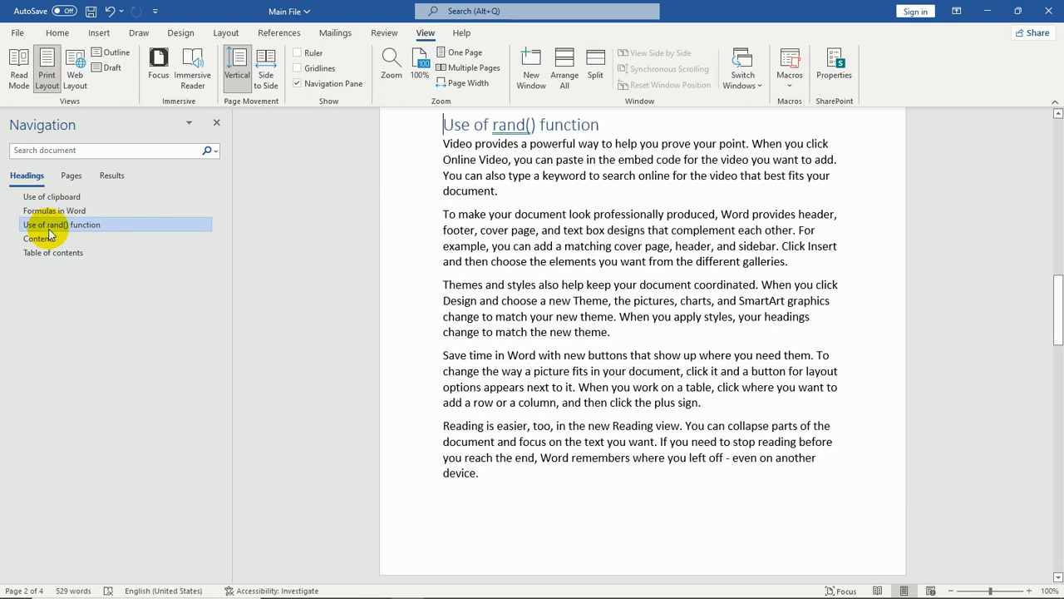
click(50, 212)
click(51, 200)
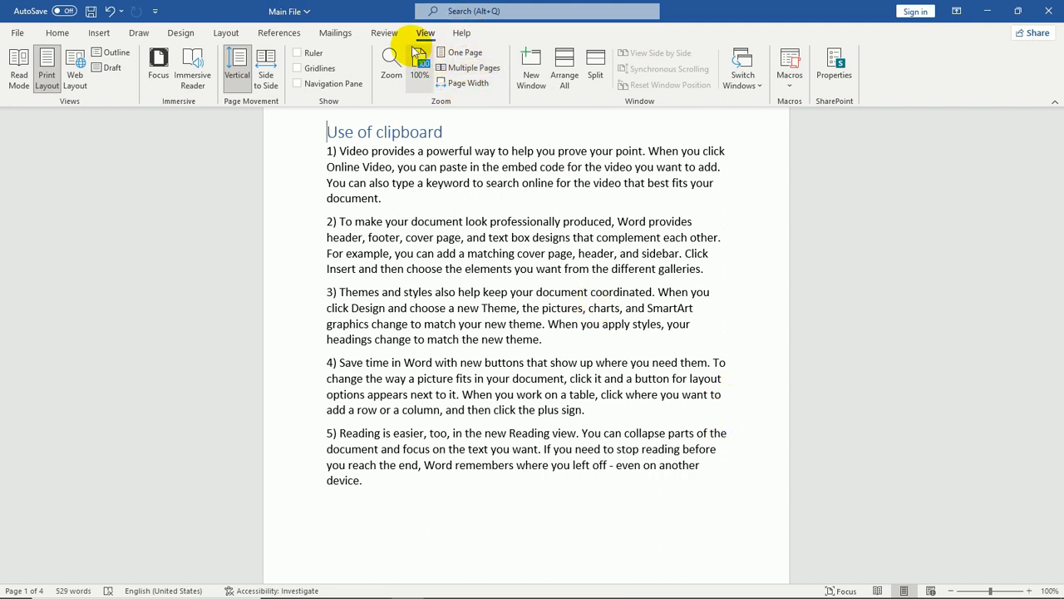
Open Restrict Editing, allow only No changes (Read only) editing, and add Everyone as an exception group
click(387, 37)
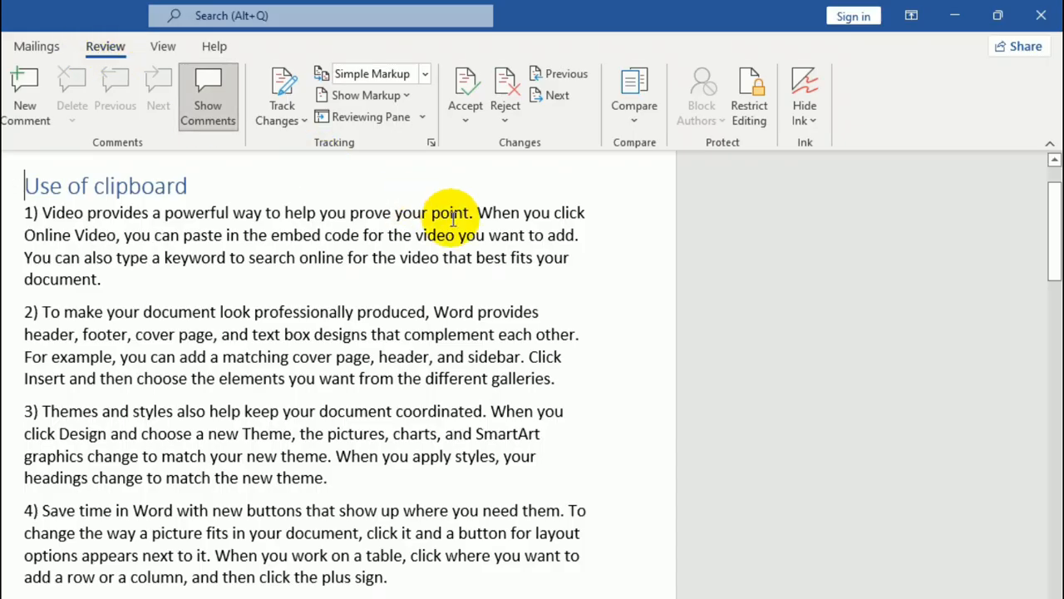
click(767, 115)
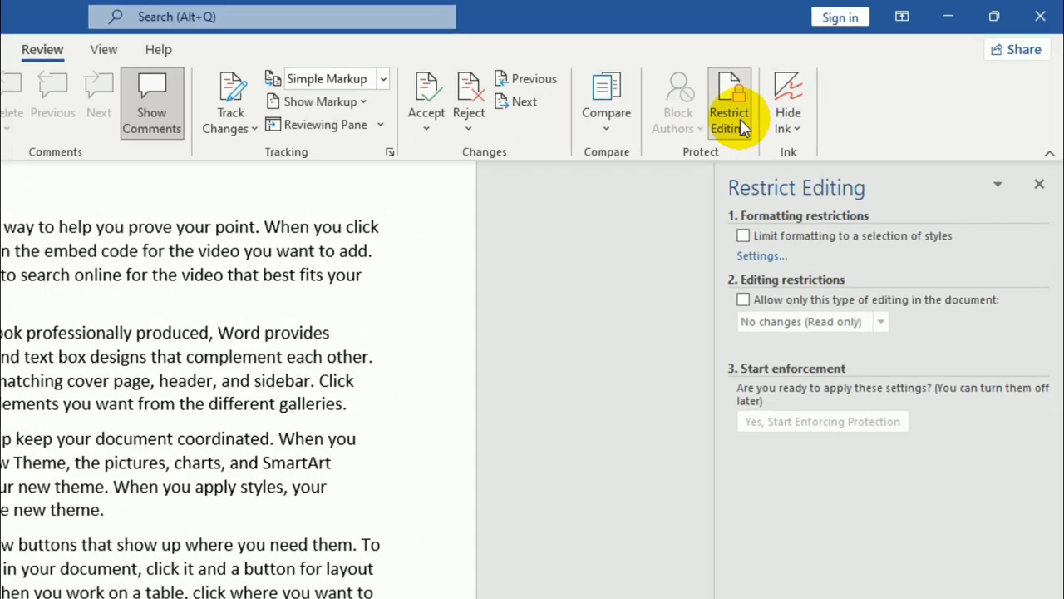
click(745, 300)
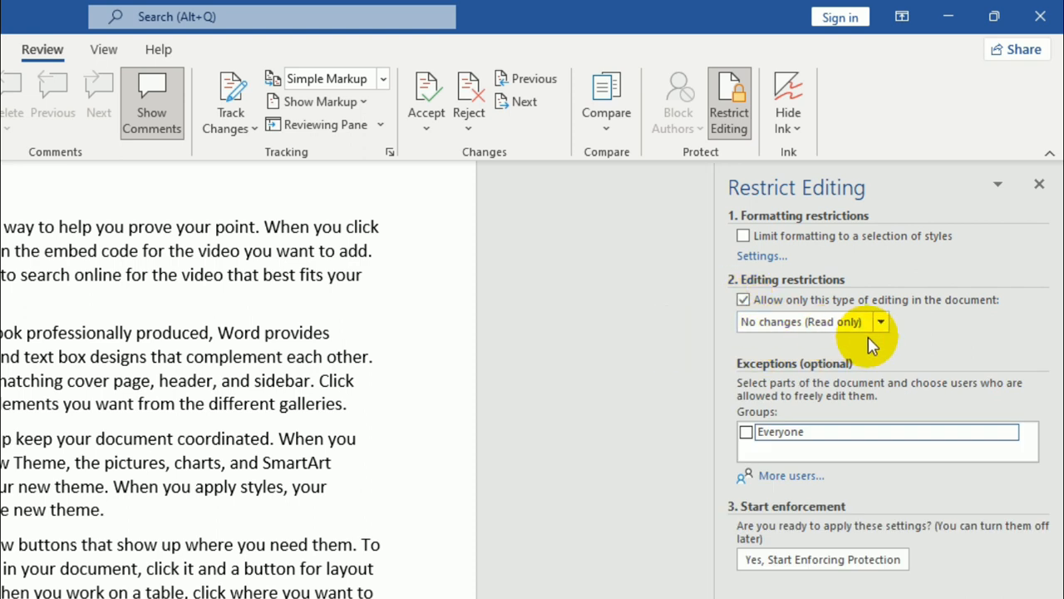
click(746, 432)
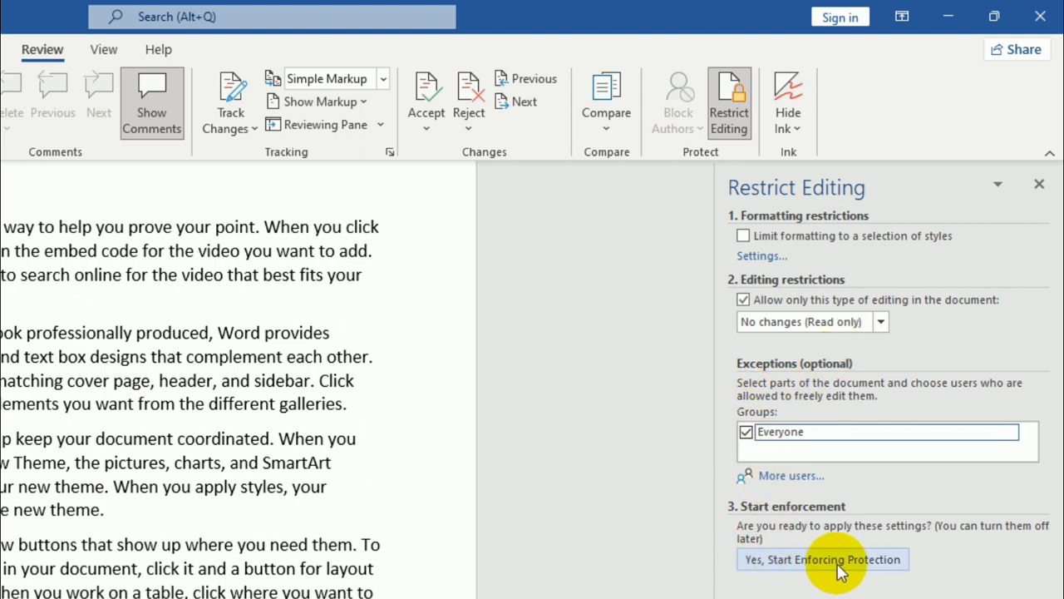
Start enforcing protection, entering and confirming a protection password
click(880, 561)
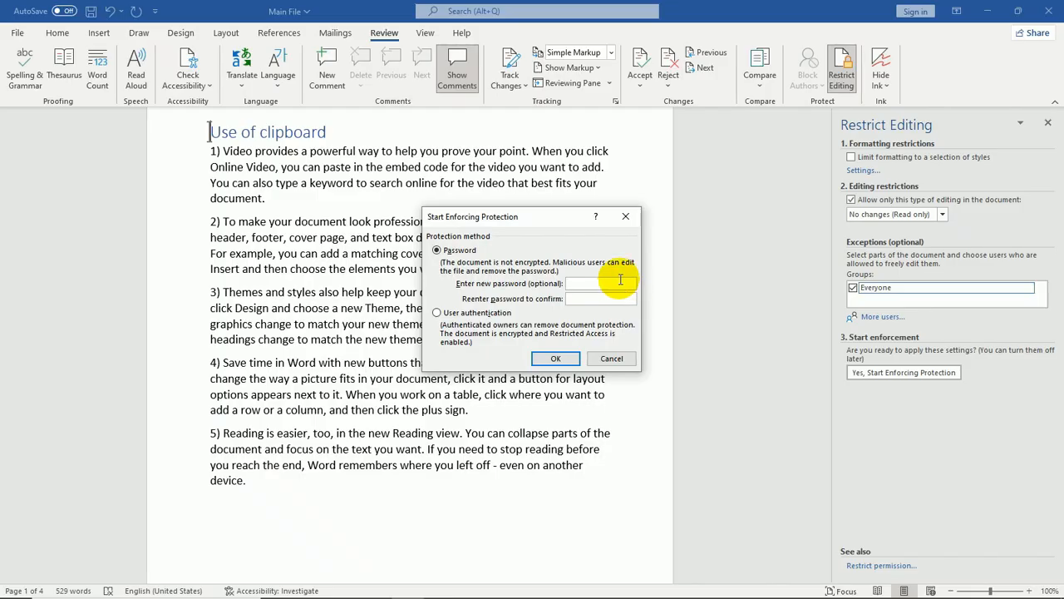
text(•••••)
click(605, 302)
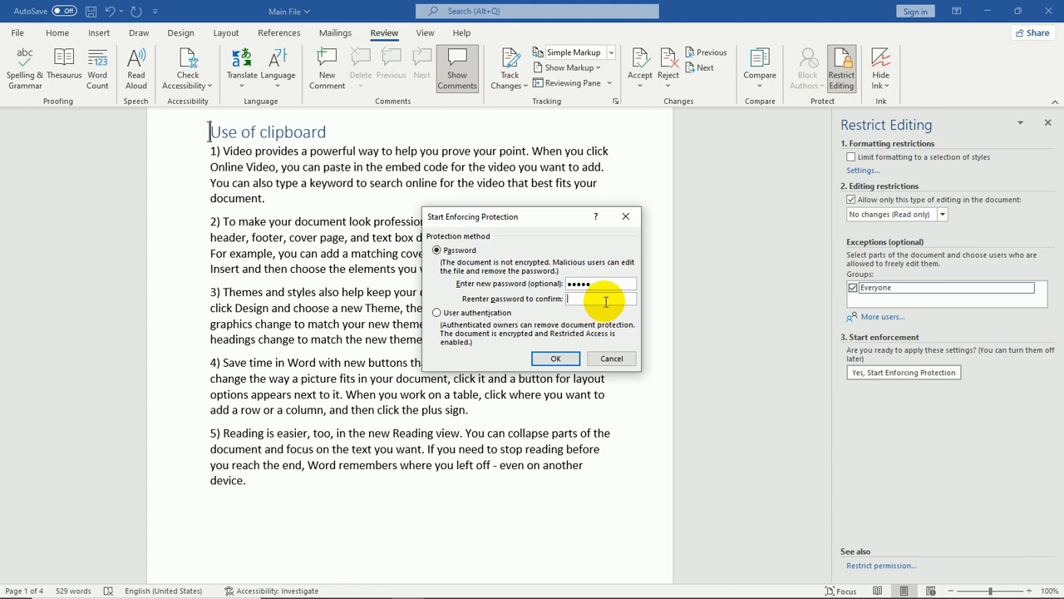
text(•••••)
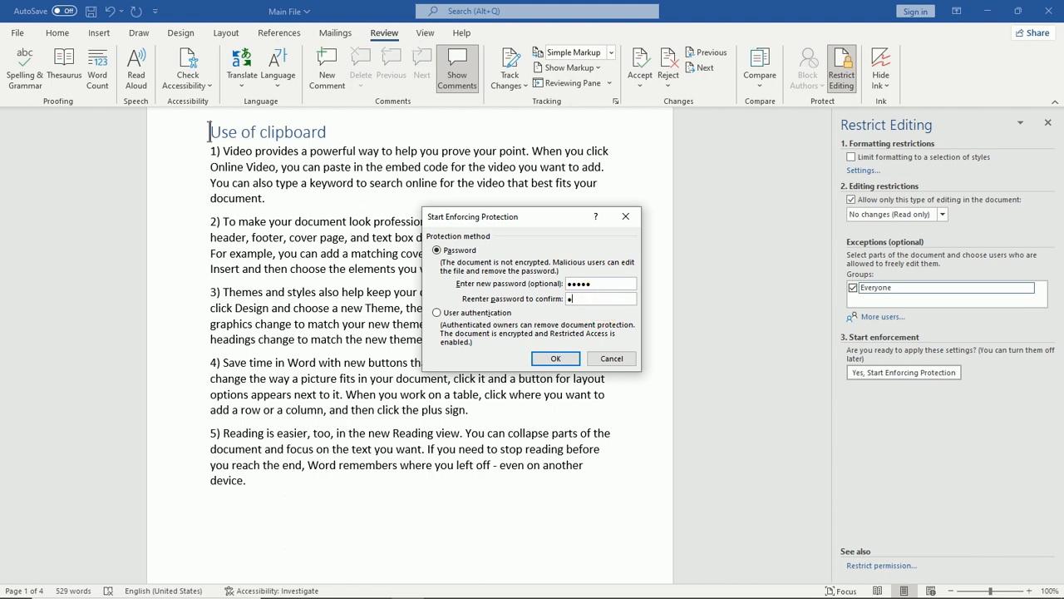
click(556, 359)
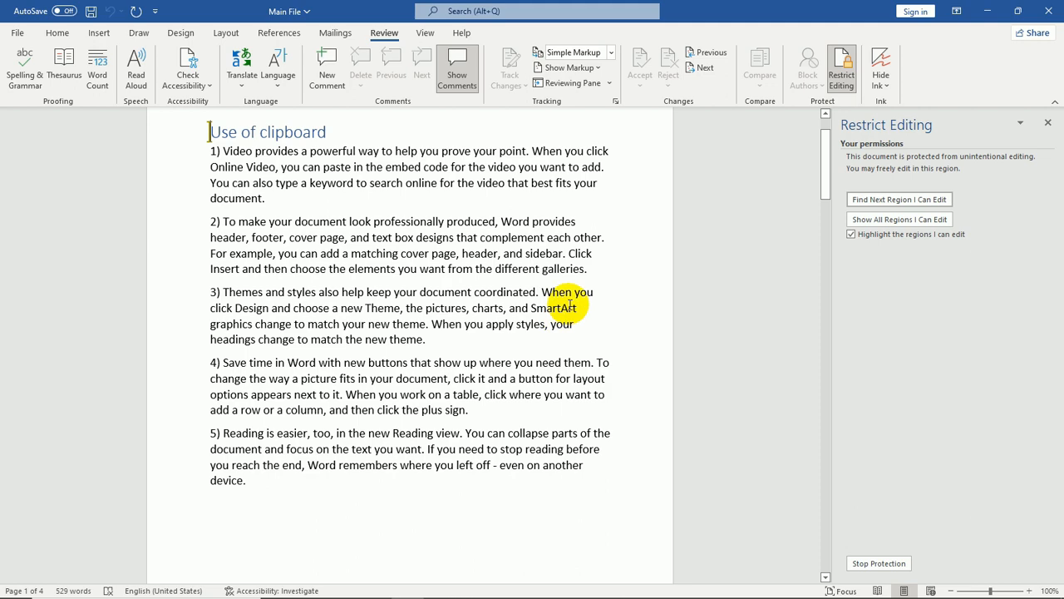
Try to cut a few selected words from the first paragraph of the protected document
scroll(532, 240, up, 2)
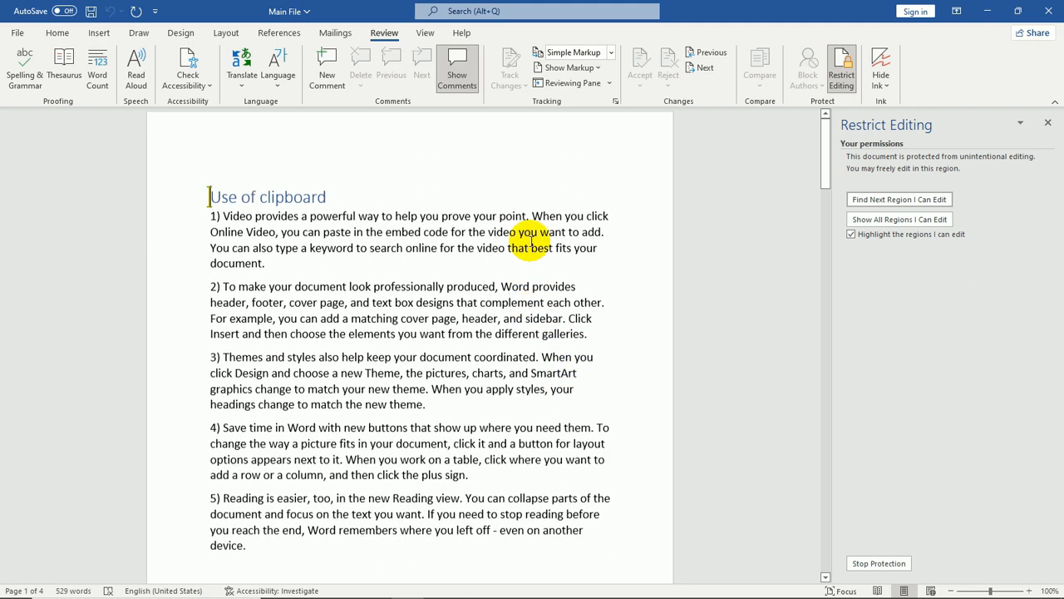
click(329, 253)
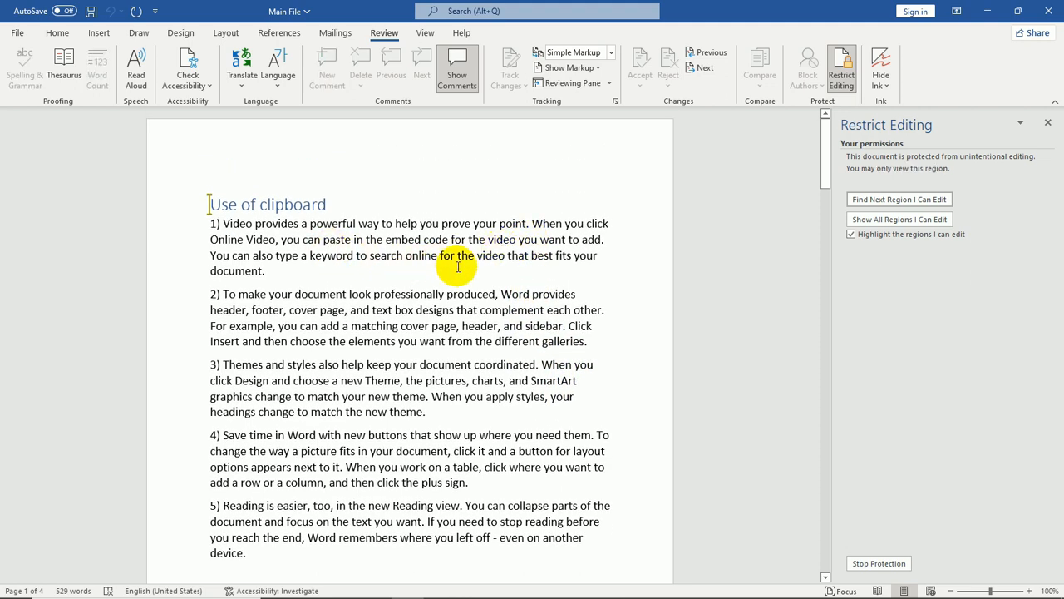
key(shift+Right)
key(shift+Right)
key(shift+Right)
key(shift+Right)
key(shift+Right)
key(shift+Right)
key(shift+Right)
key(shift+Right)
key(shift+Right)
key(shift+Right)
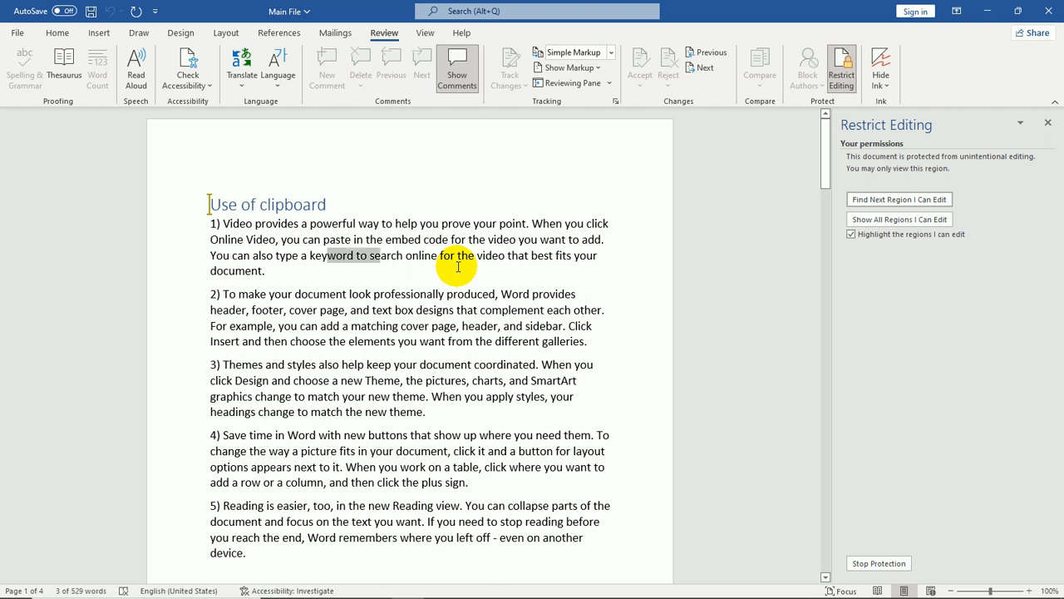
key(ctrl+x)
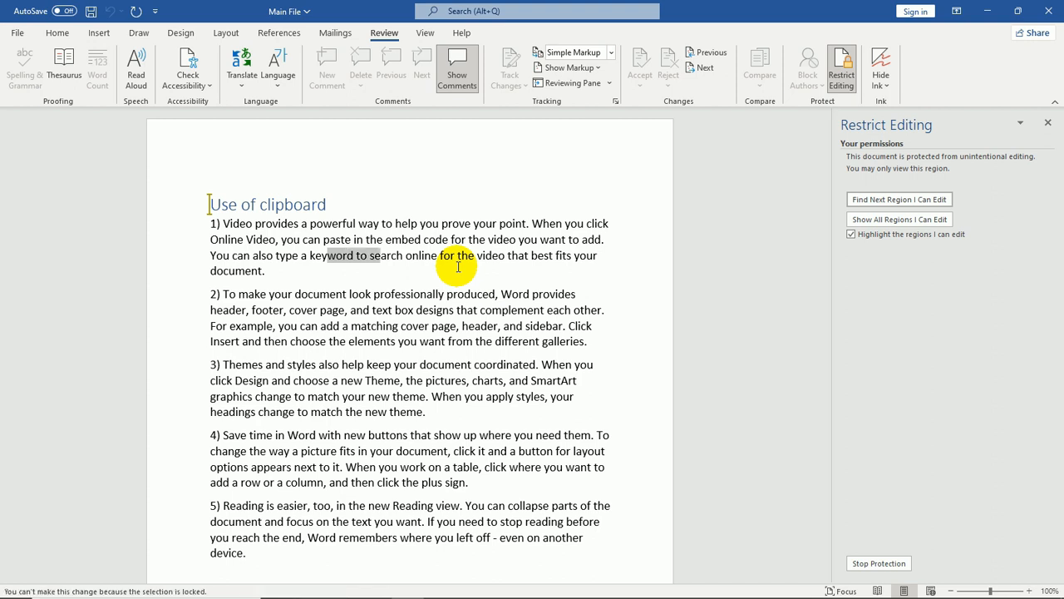
Stop the document protection by entering the protection password
click(57, 34)
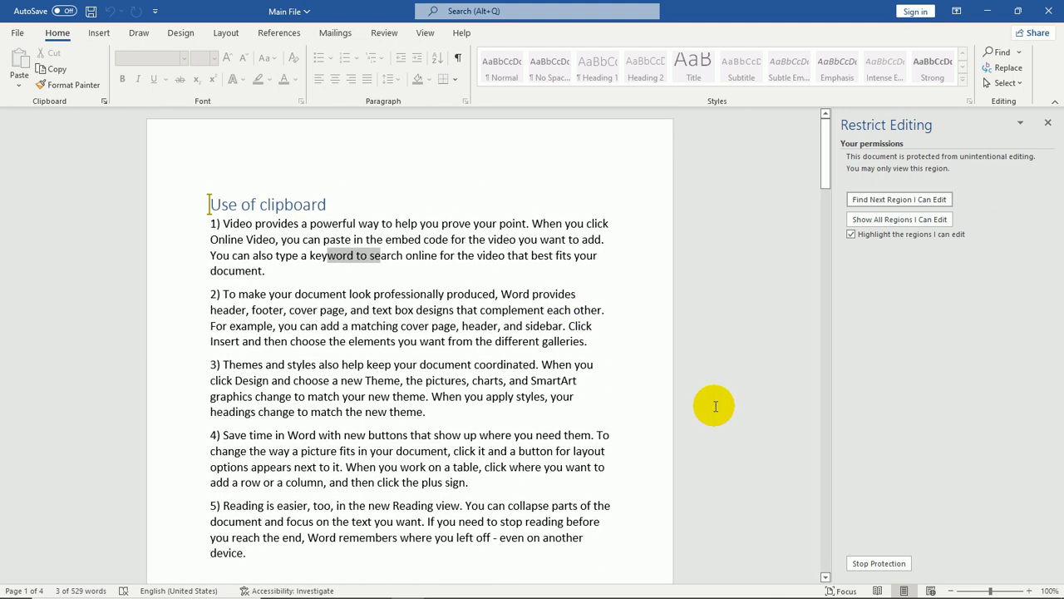
click(904, 566)
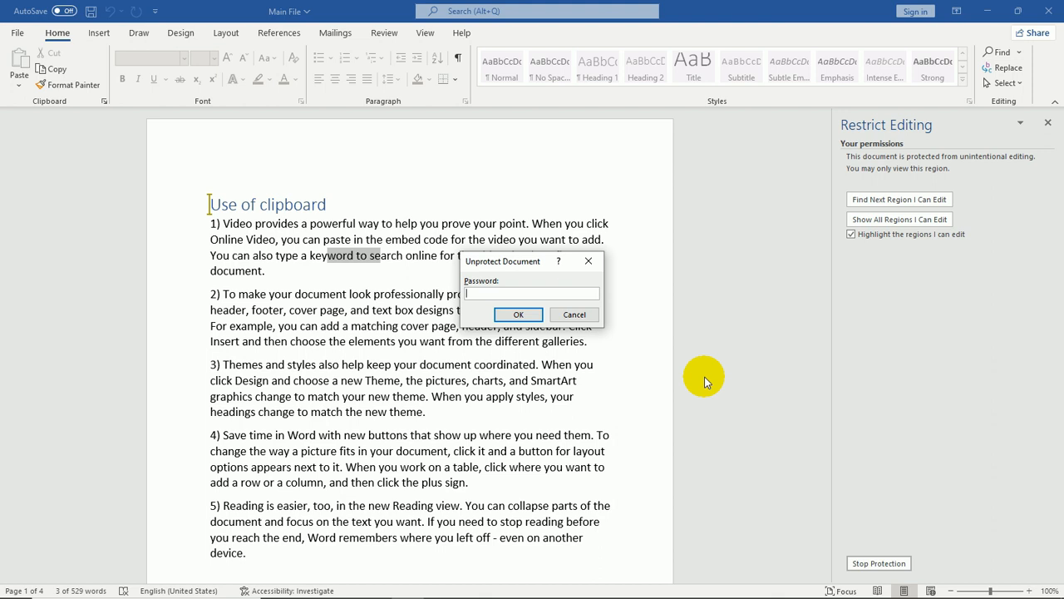
text(12345)
click(517, 315)
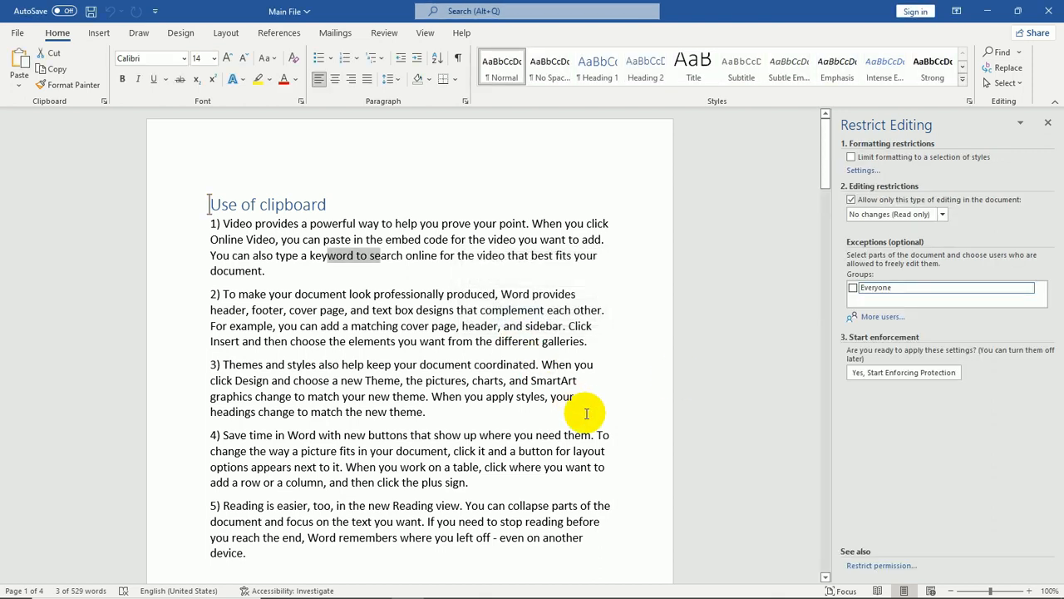
Type a few test characters at the end of the first paragraph and delete them again
click(320, 274)
text(ff)
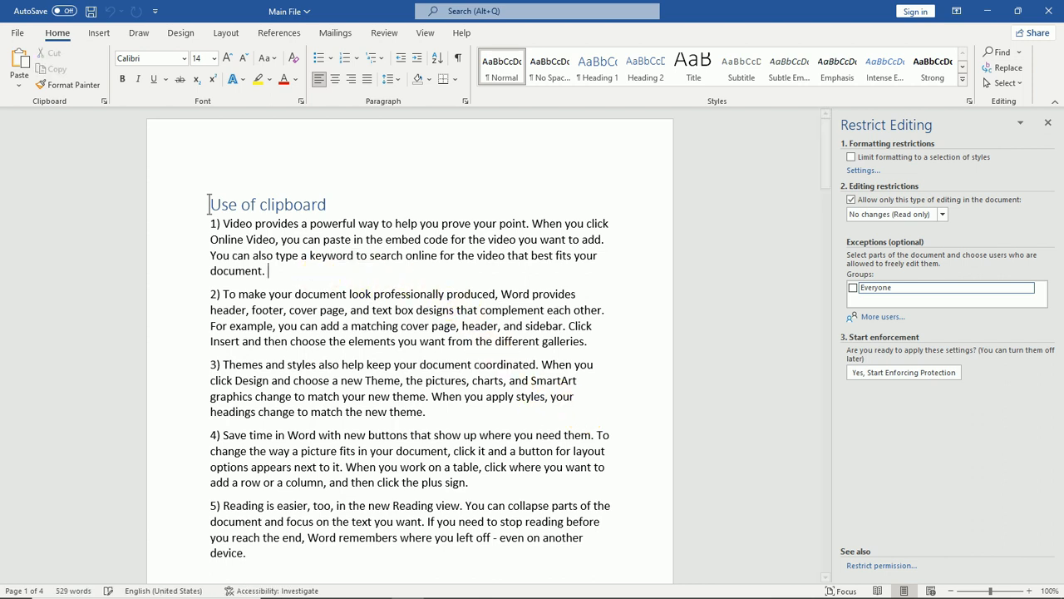
text(kj)
key(BackSpace)
key(BackSpace)
key(BackSpace)
key(BackSpace)
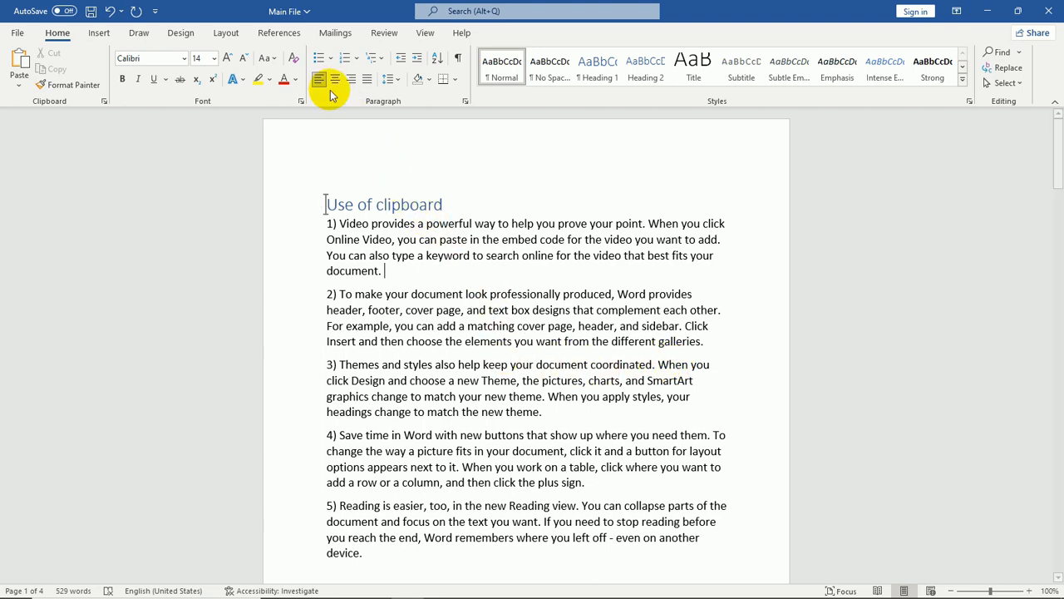
Add a custom picture watermark using Channel_Logo_Final_PNG from the Desktop to the document
click(183, 35)
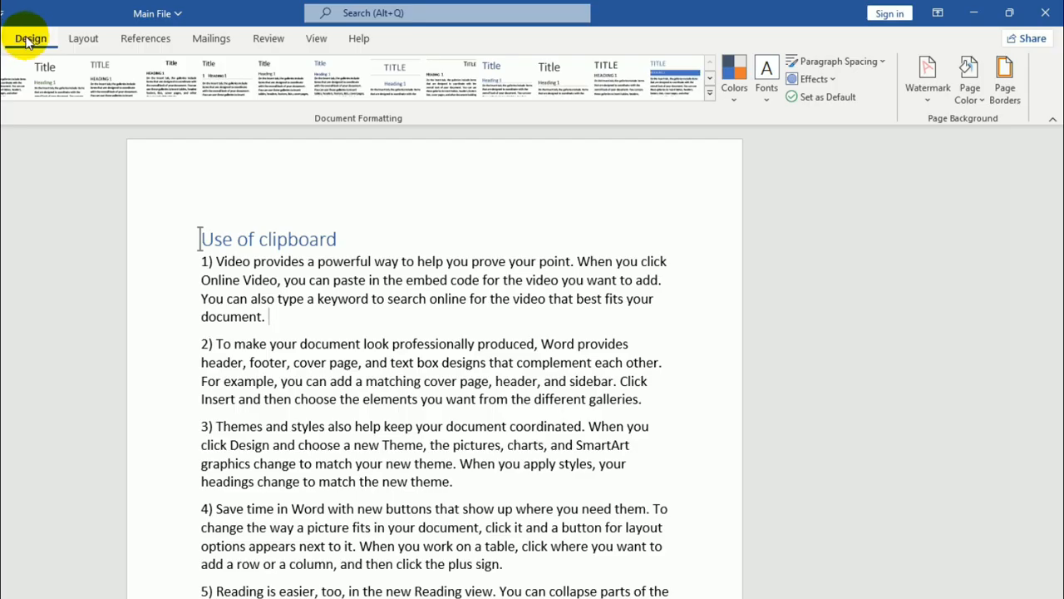
click(935, 103)
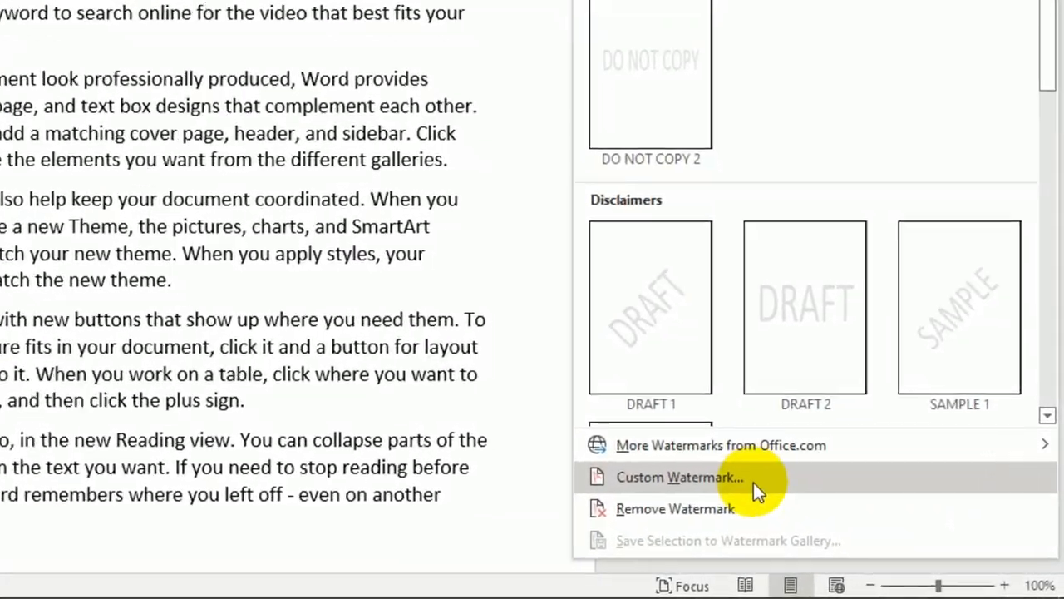
click(777, 511)
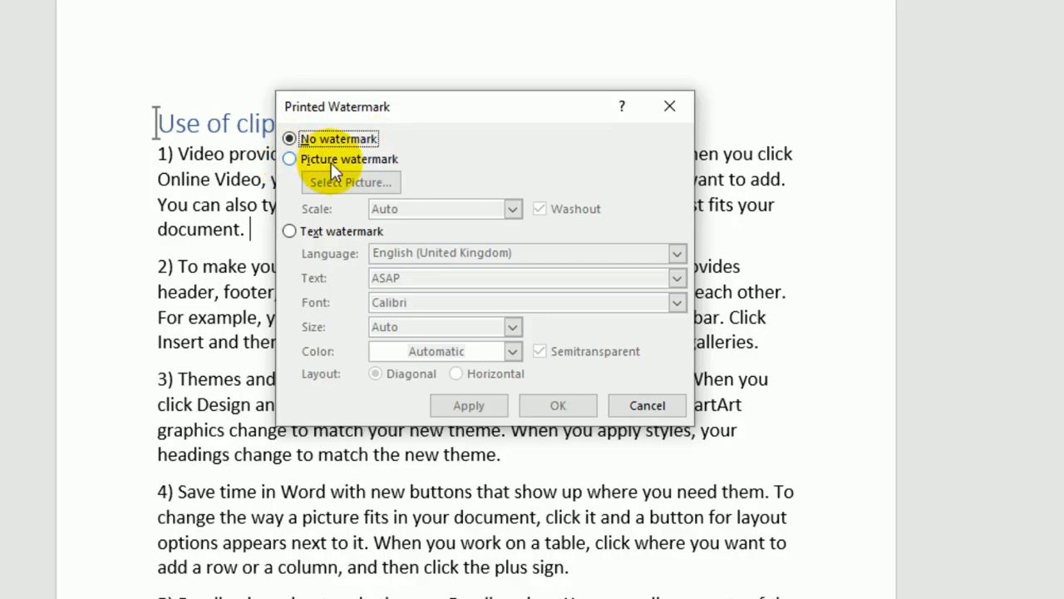
click(331, 162)
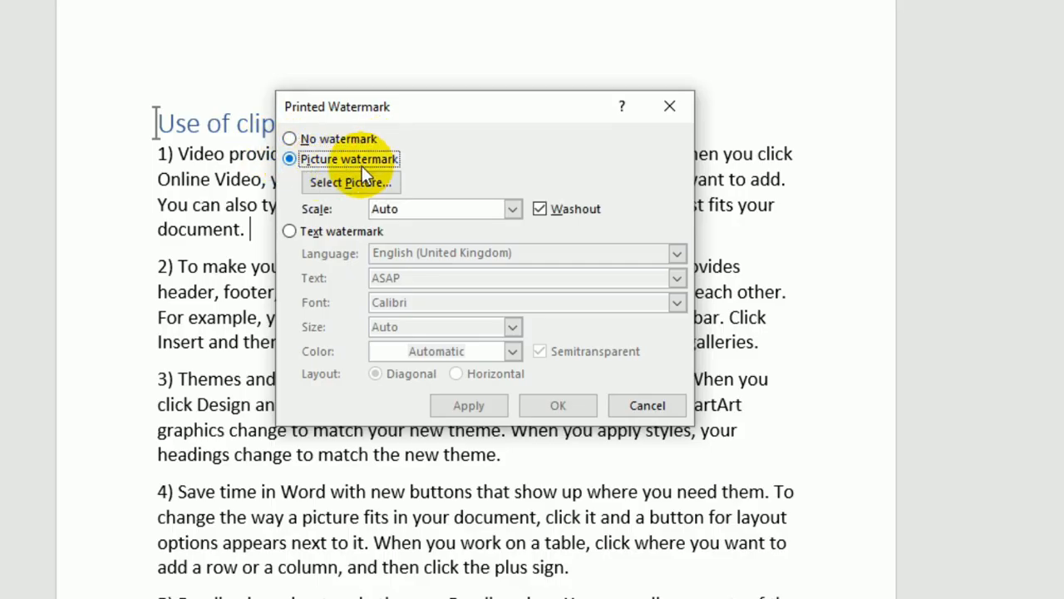
click(346, 183)
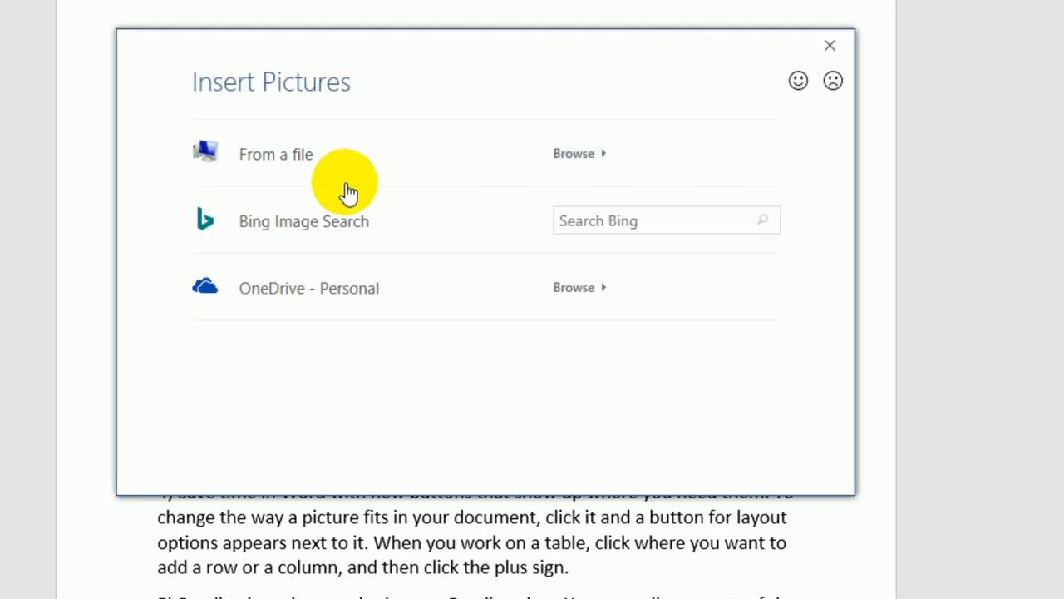
click(303, 176)
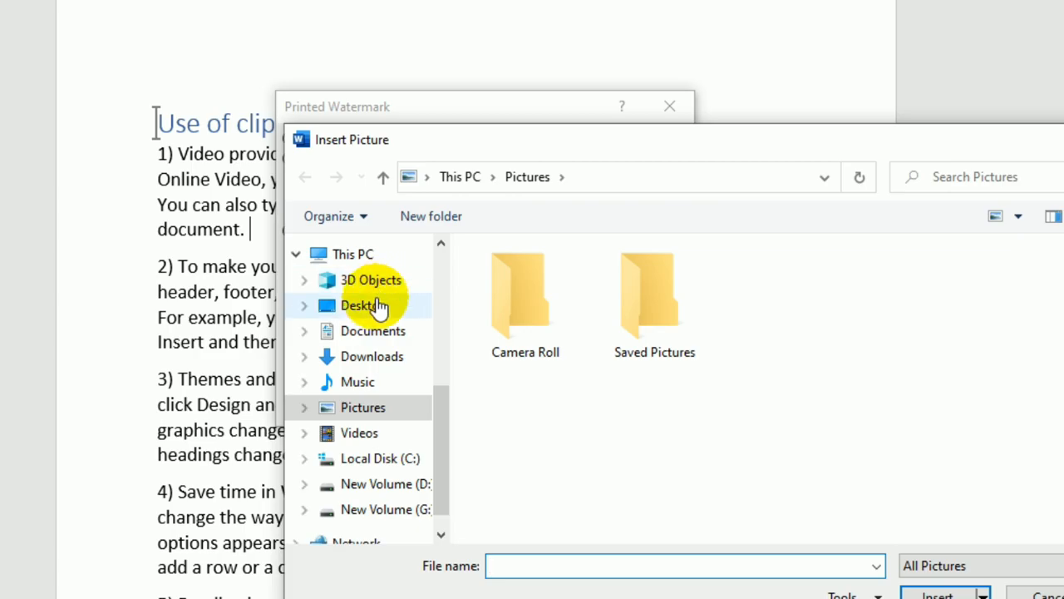
click(378, 307)
click(526, 308)
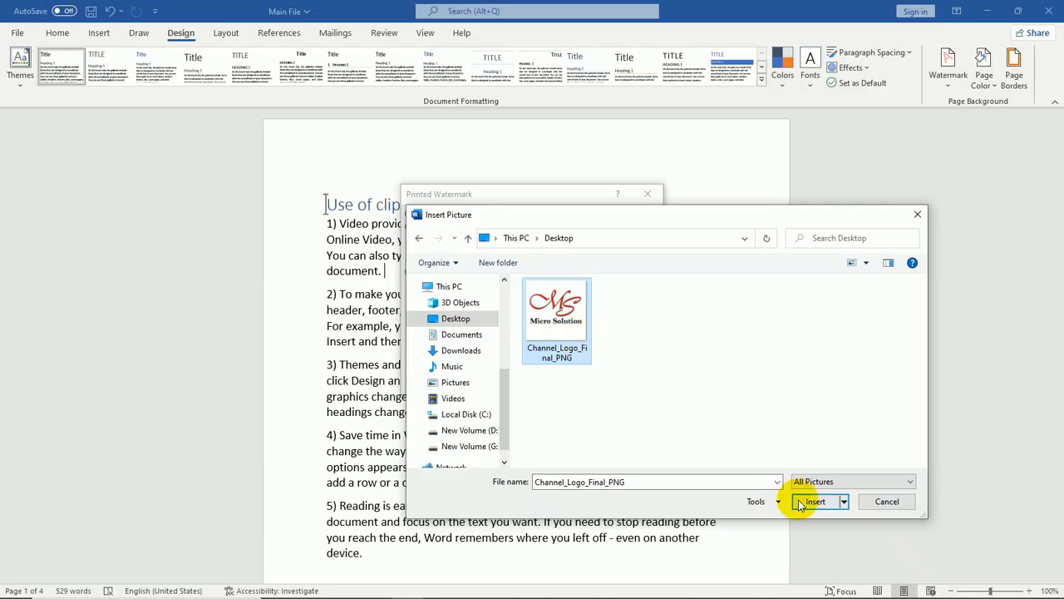
click(810, 504)
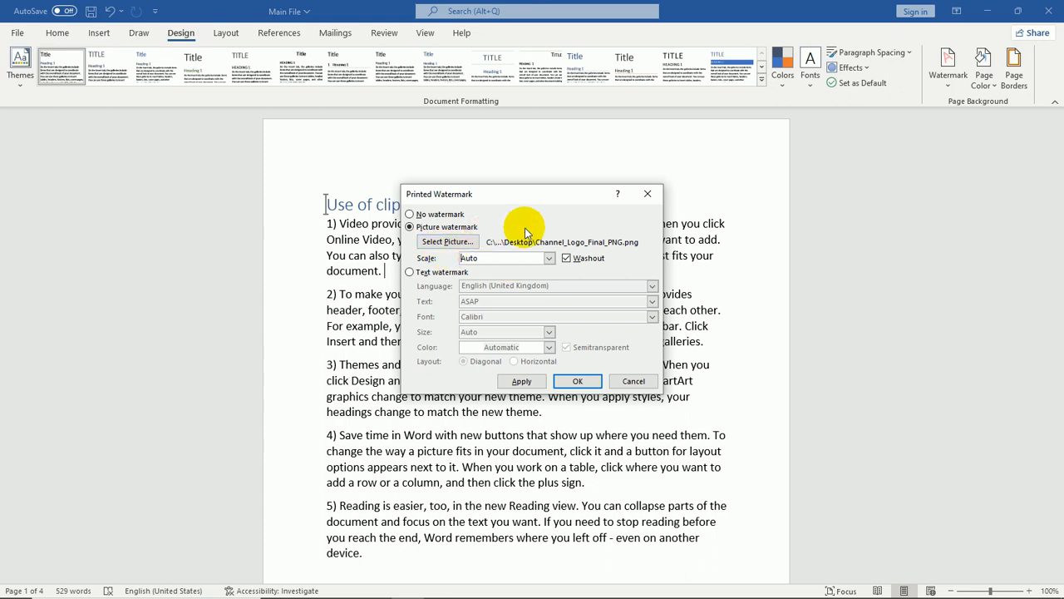
click(582, 380)
scroll(586, 357, down, 2)
scroll(591, 333, down, 5)
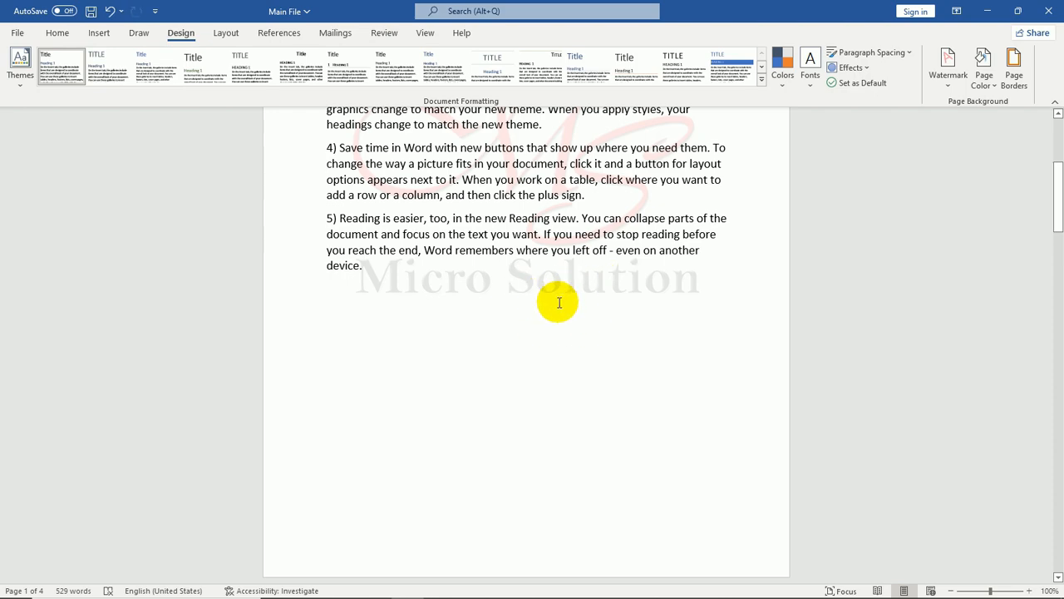
scroll(558, 300, down, 15)
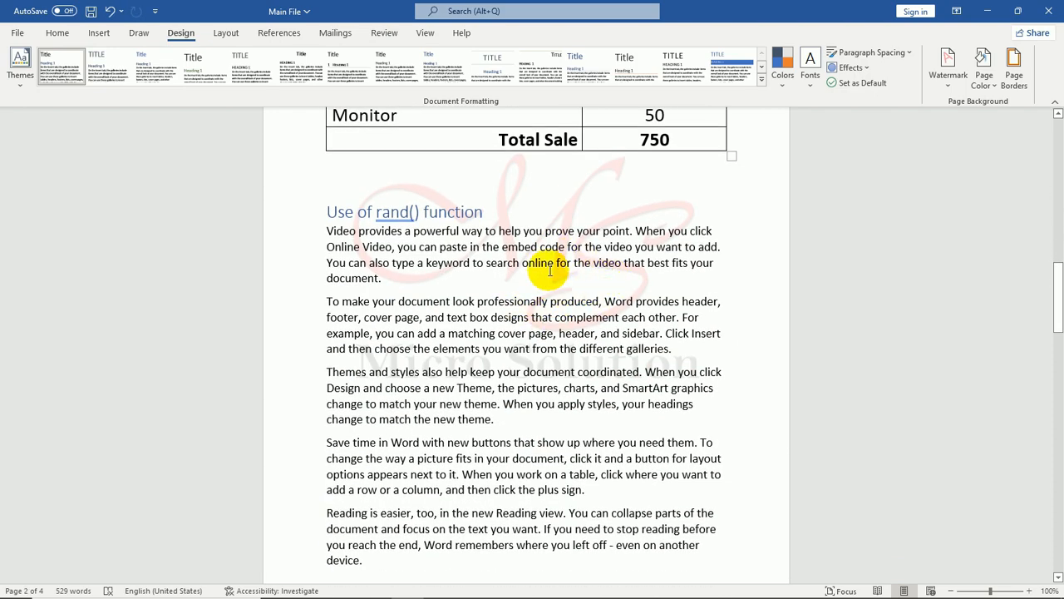
scroll(582, 264, down, 3)
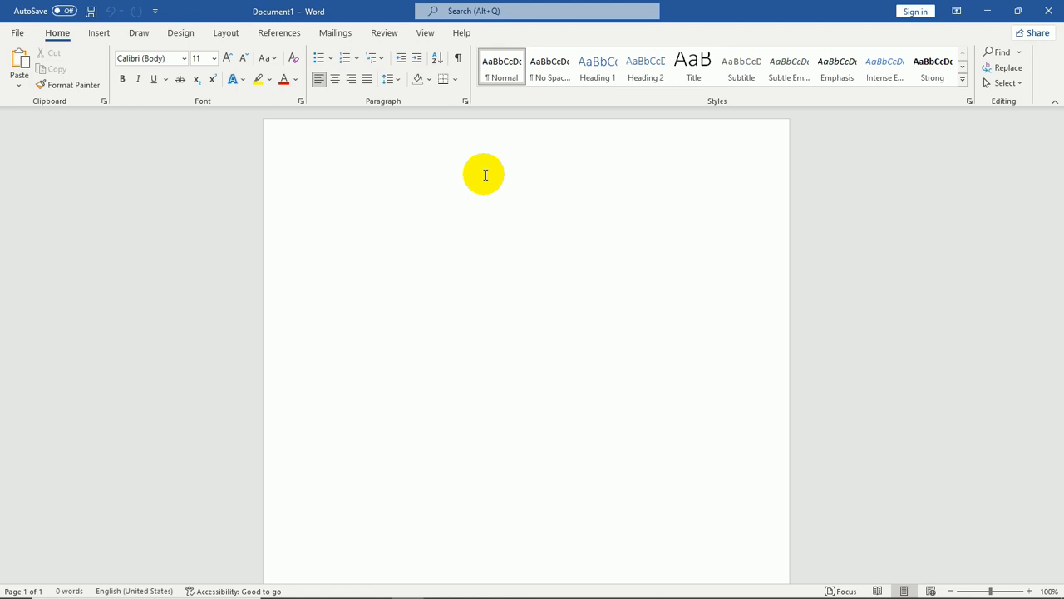
Insert a 3x3 table into the blank document
click(99, 33)
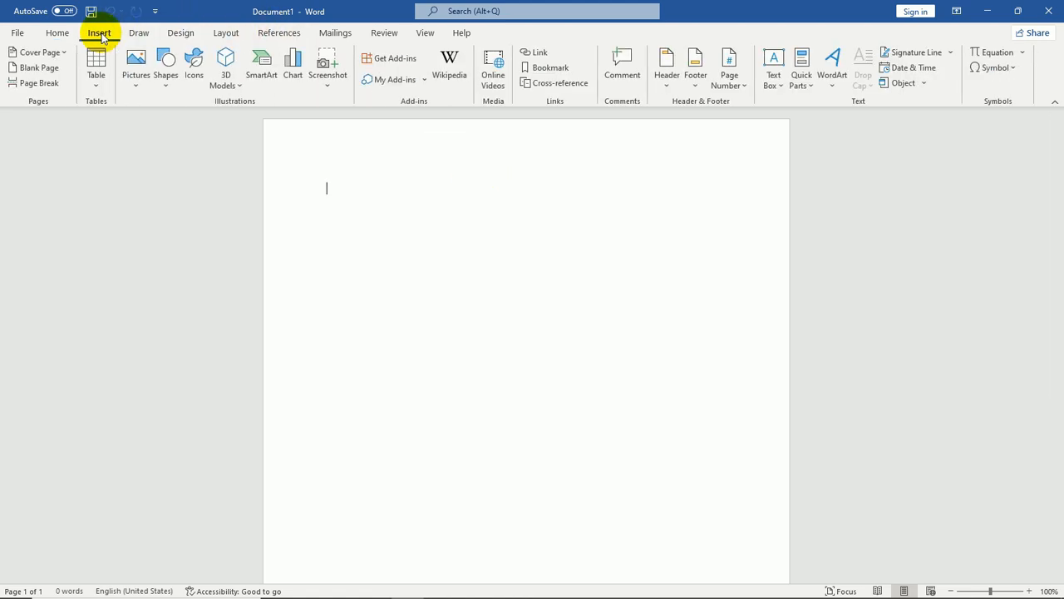
click(97, 75)
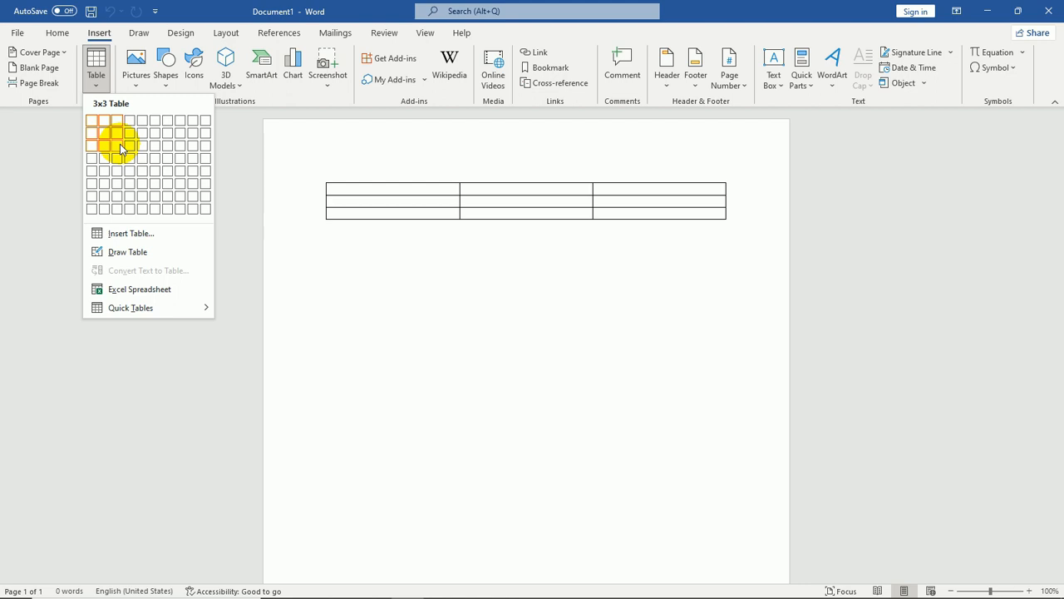
click(122, 148)
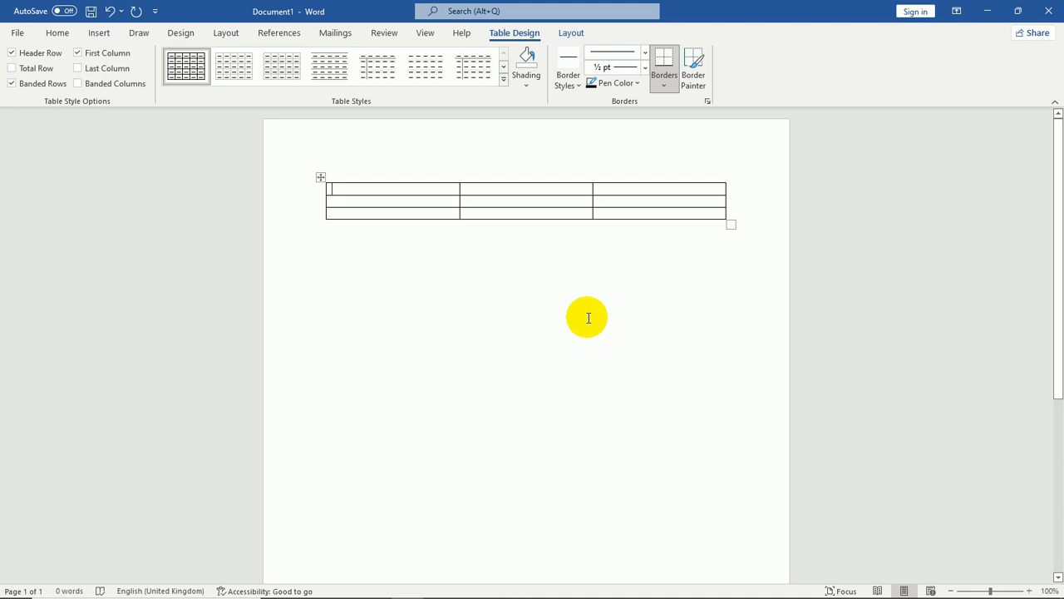
Enter the column headers Name, Class and Mobile No. in the table's first row
text(Name)
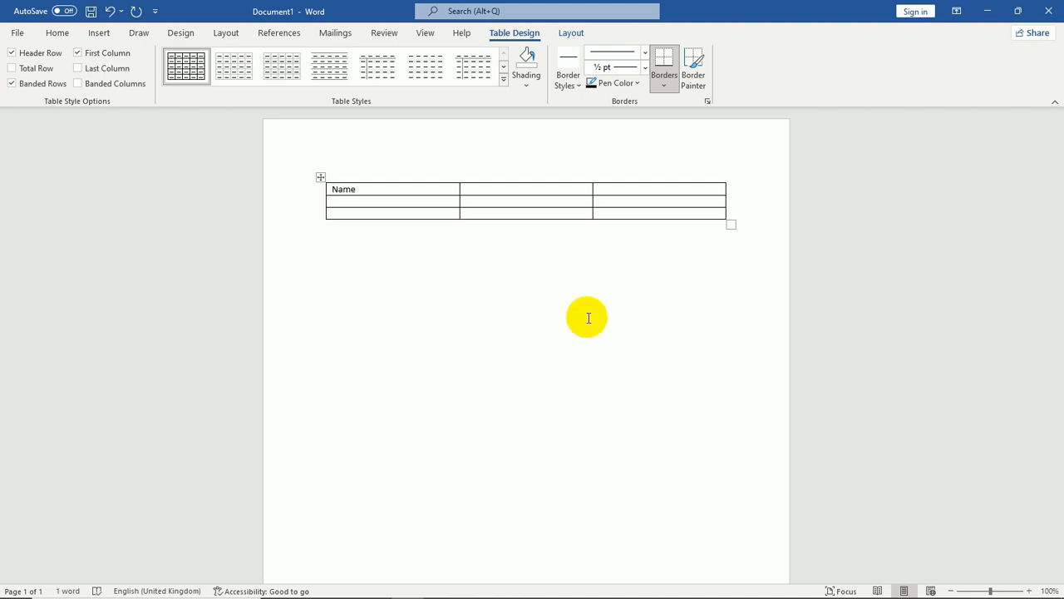
key(Tab)
text(Class)
key(Tab)
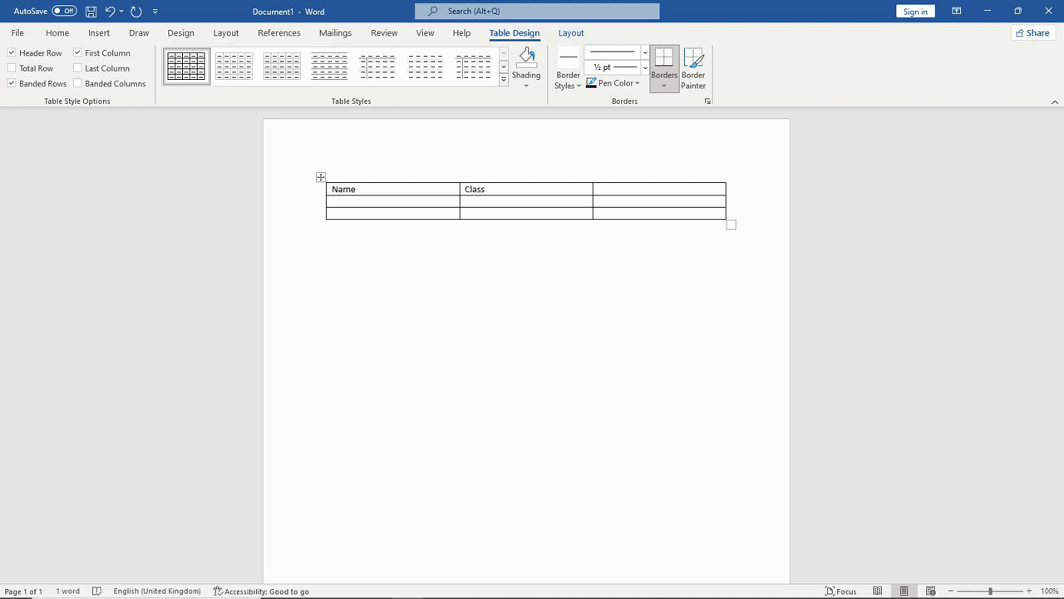
text(Mobile No.)
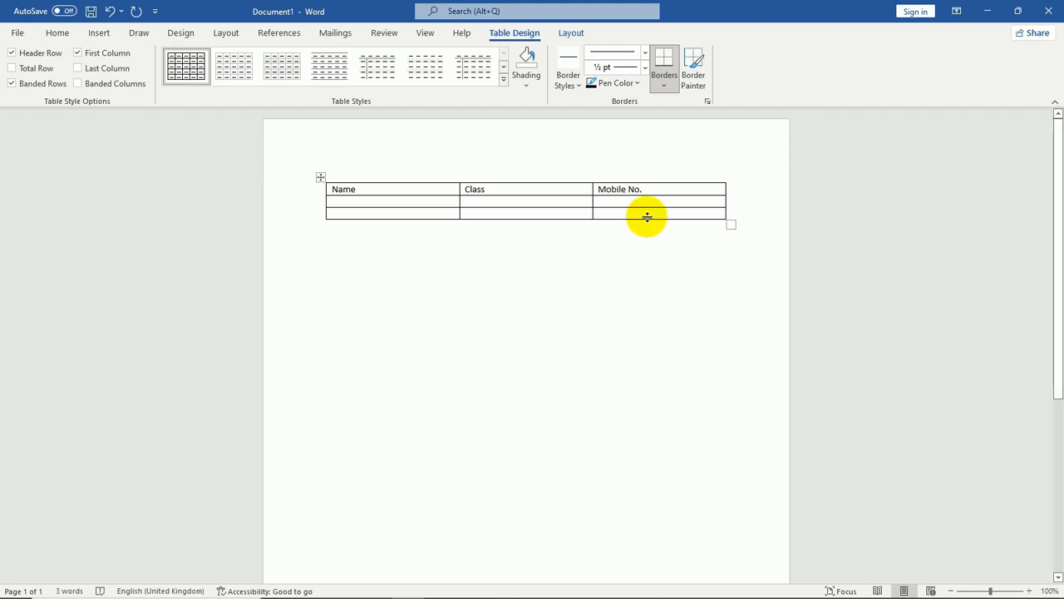
Select the header row and make it centred, bold and red
key(shift+Right)
key(shift+Right)
key(shift+Right)
key(shift+Right)
key(shift+Right)
key(shift+Right)
key(shift+Right)
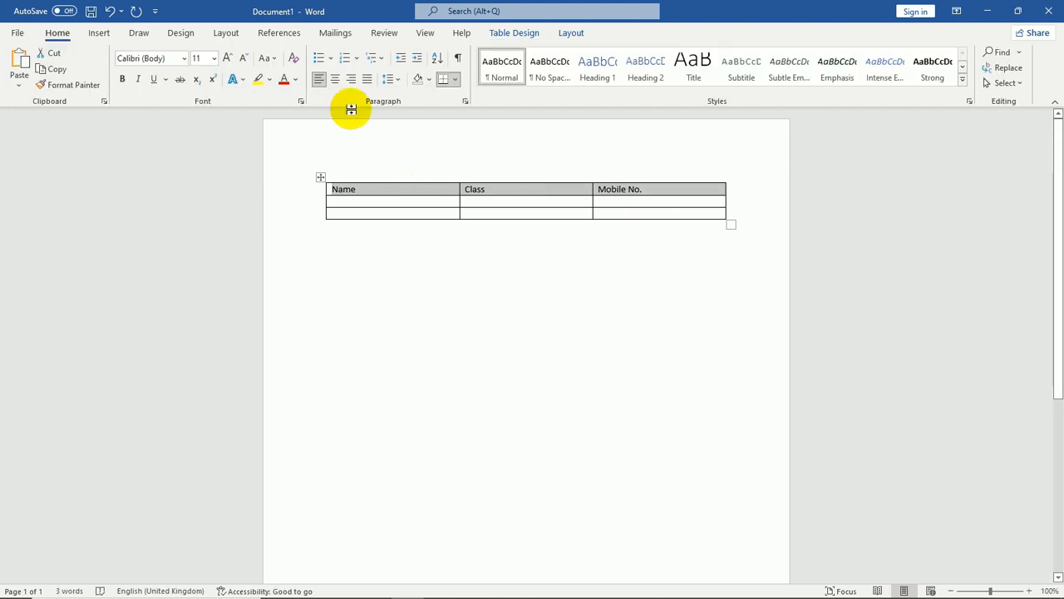
click(336, 83)
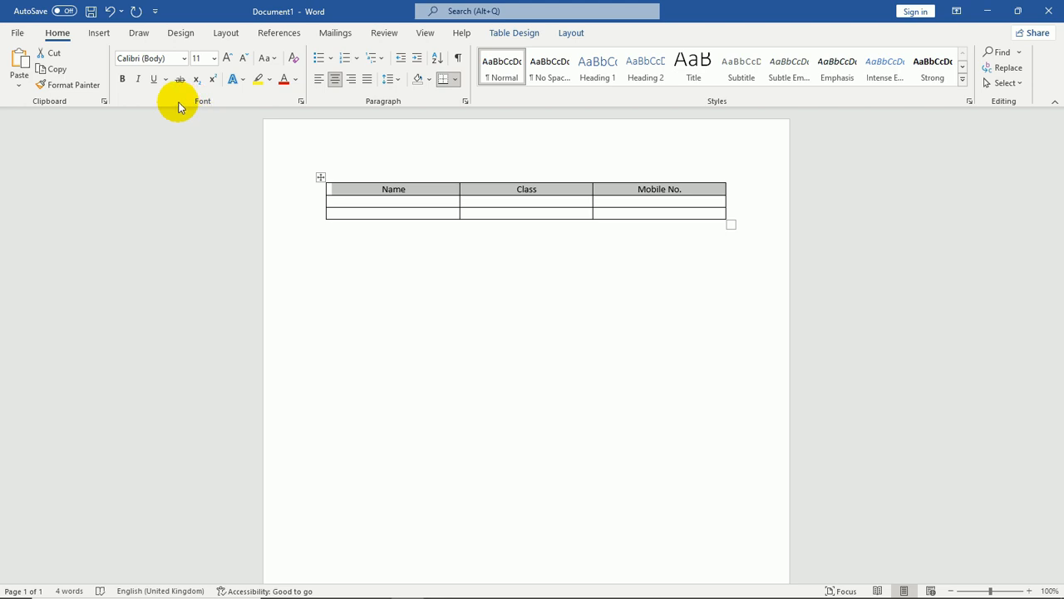
click(123, 81)
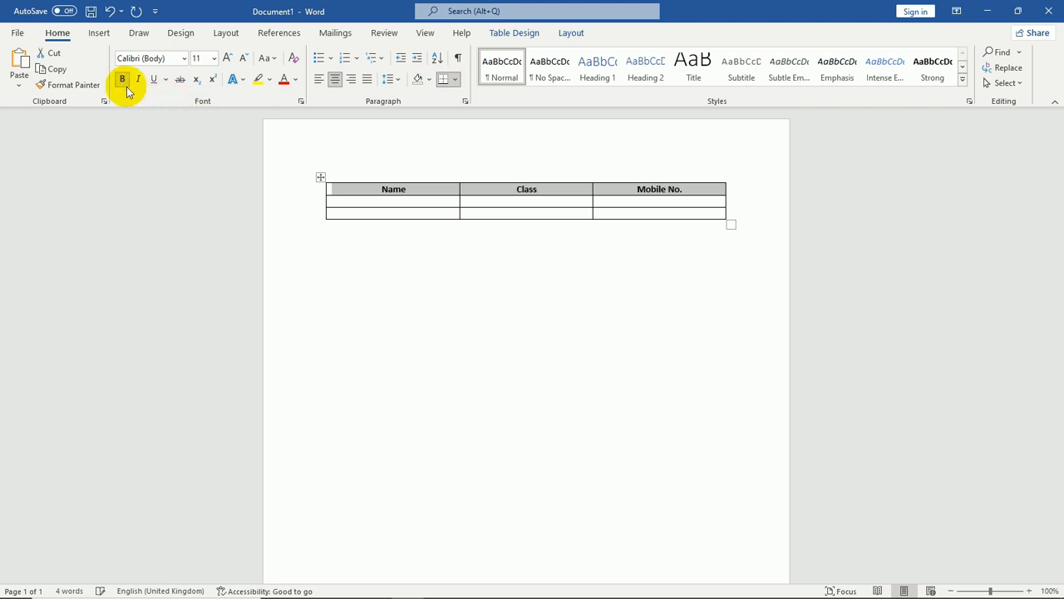
click(296, 79)
click(284, 221)
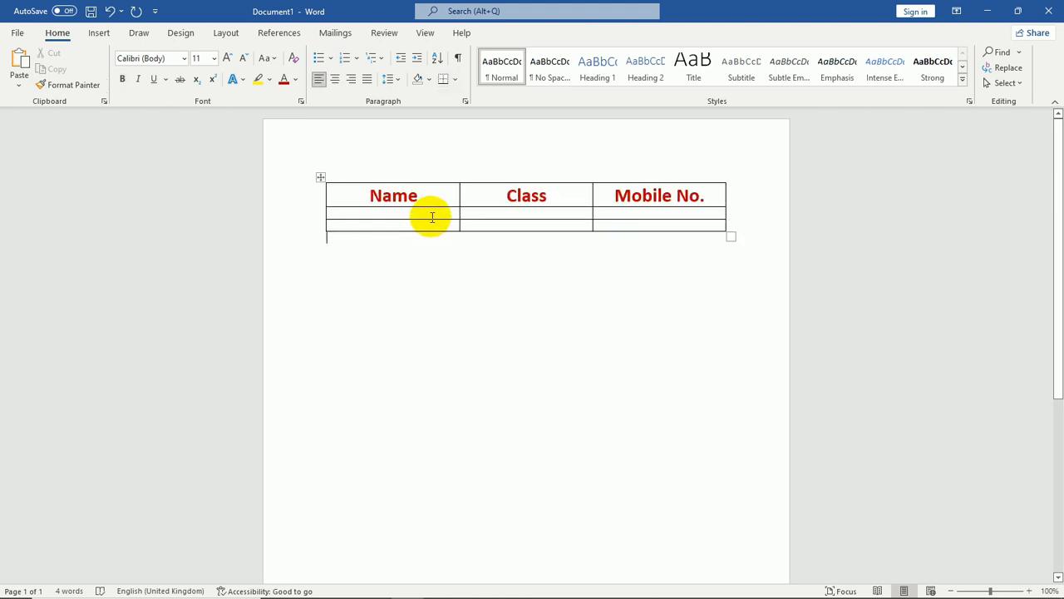
click(432, 217)
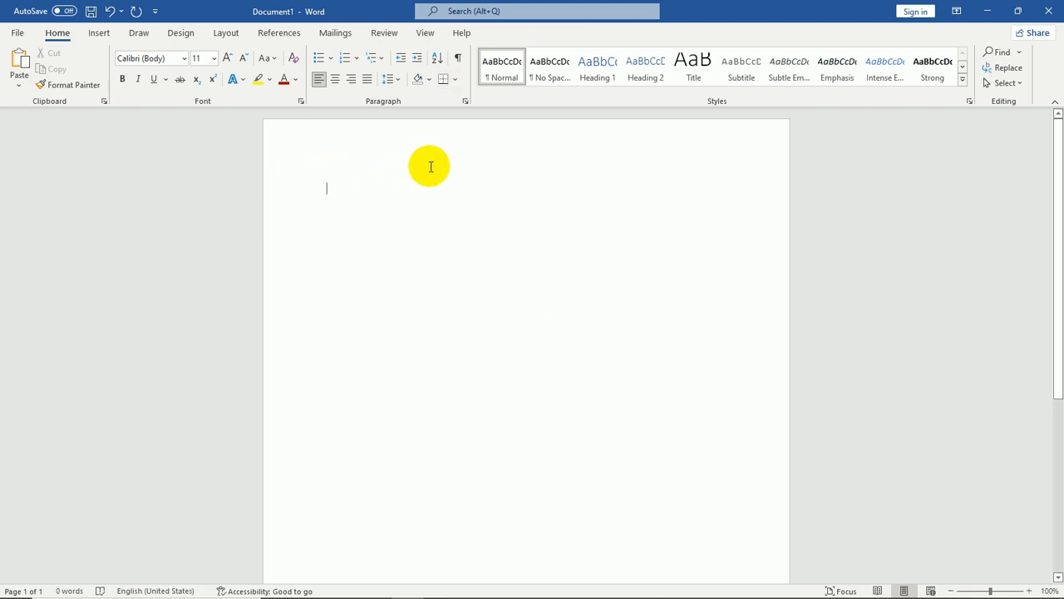
Start recording a new macro named Table1 stored in All Documents (Normal.dotm)
click(424, 33)
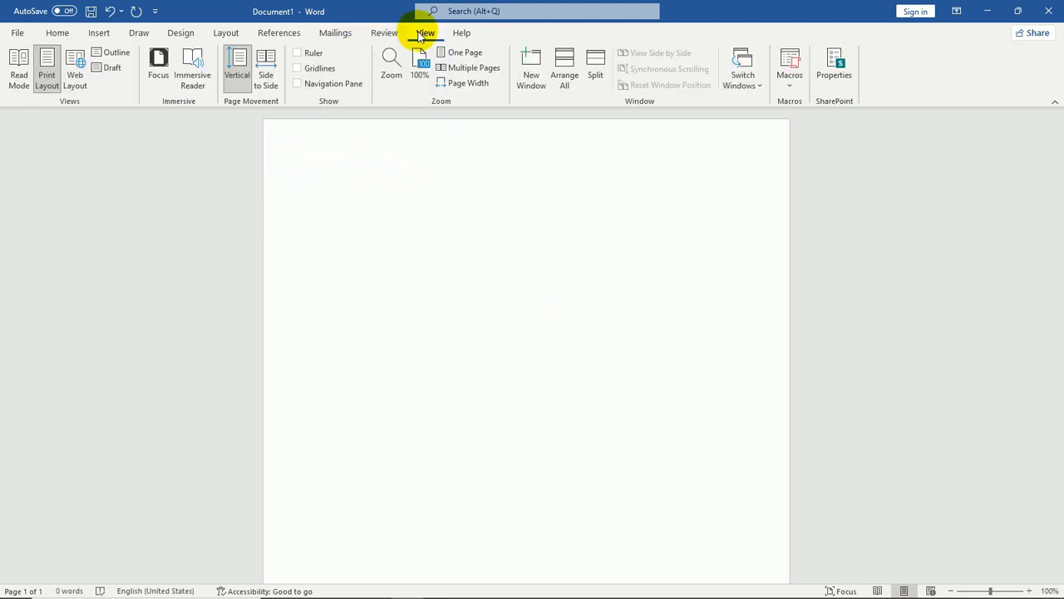
click(798, 87)
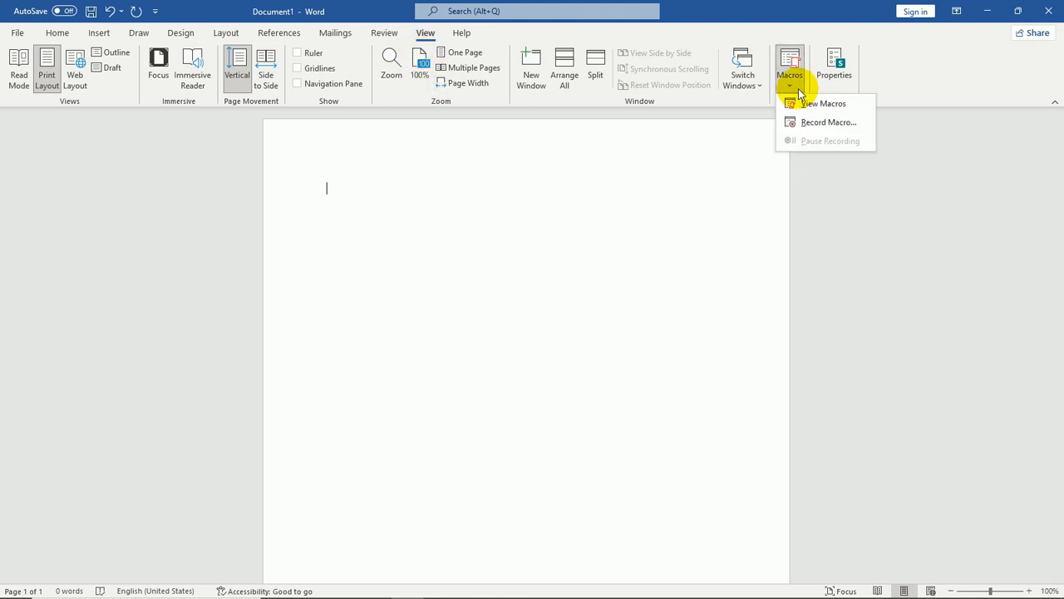
click(826, 124)
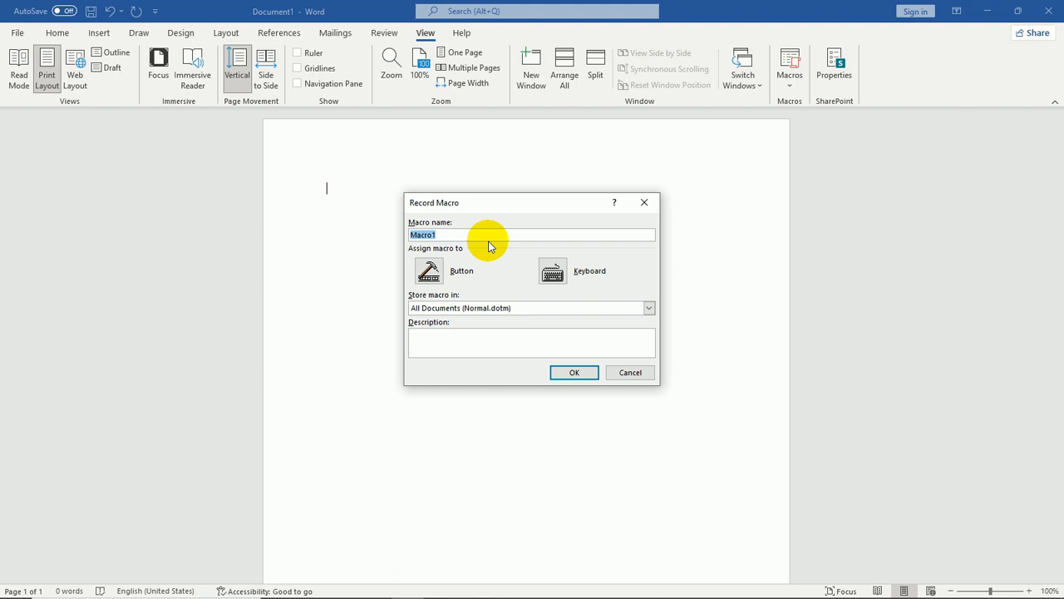
text(Table1)
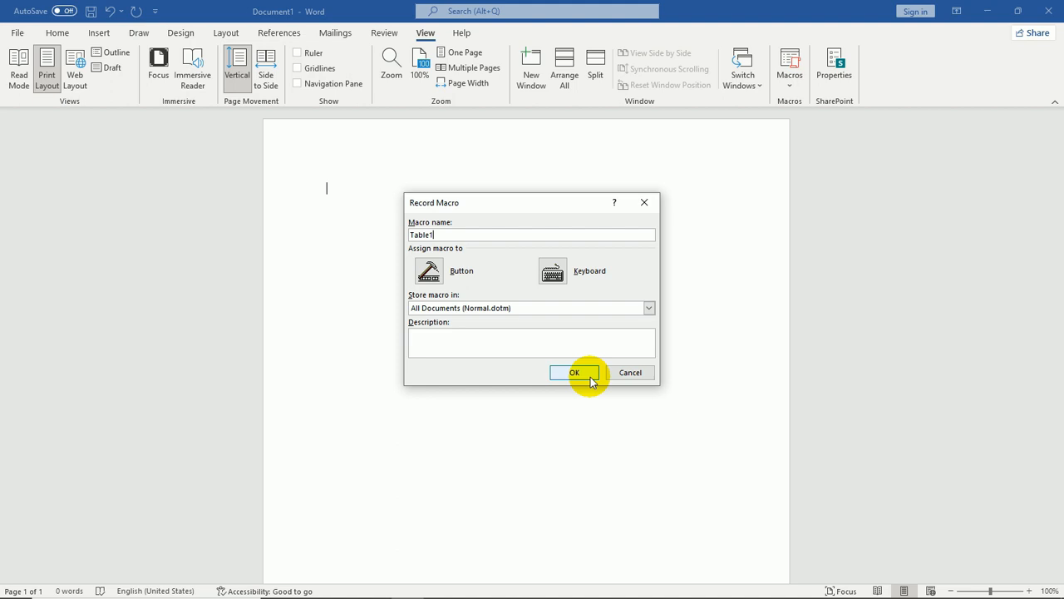
click(591, 379)
While recording, insert a 3x3 table with the headers Name, Class and Mobile No
click(66, 36)
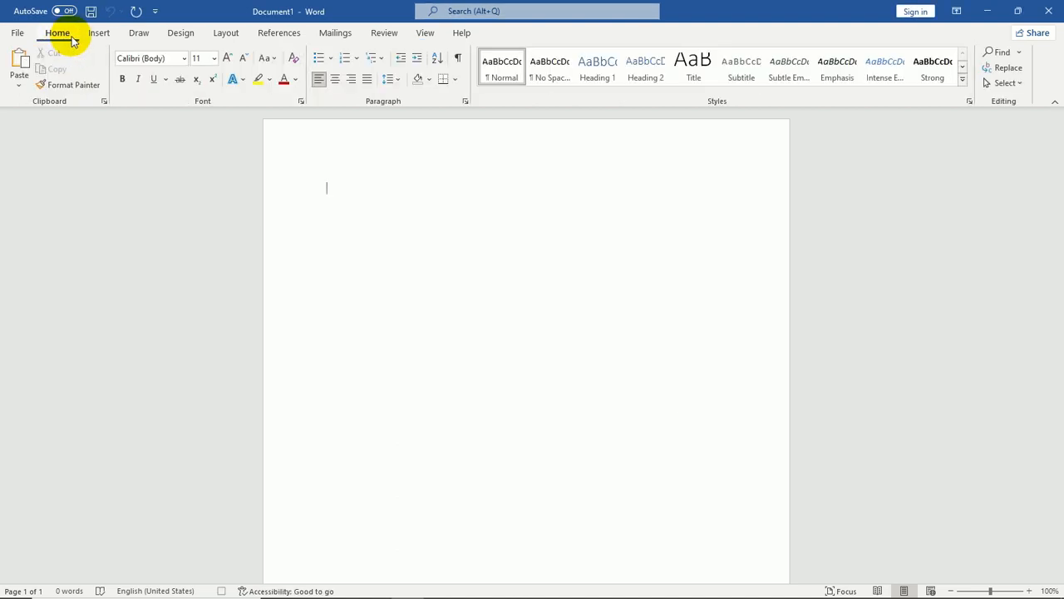
click(99, 32)
click(96, 66)
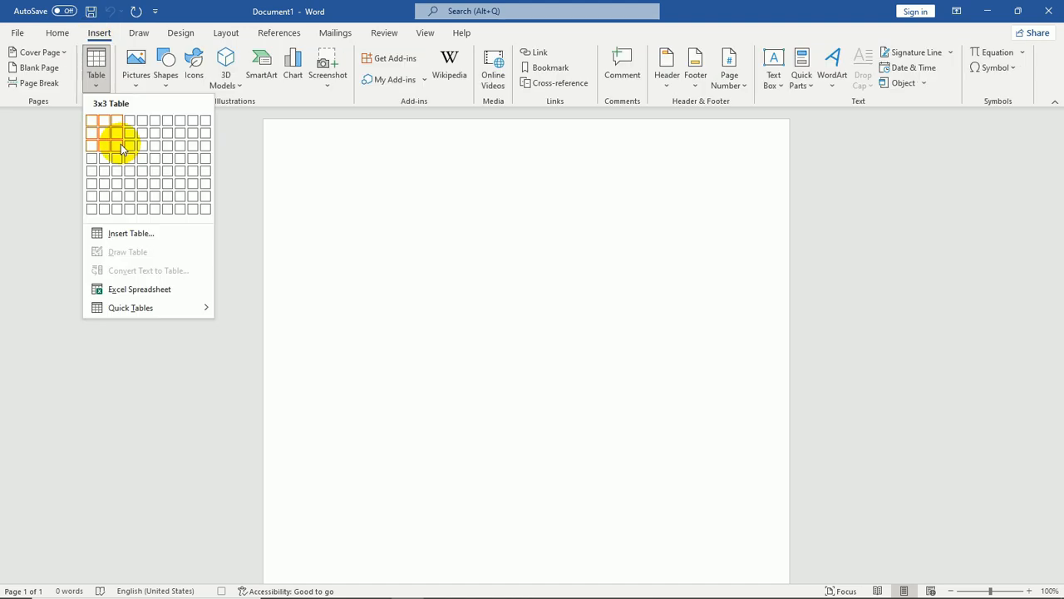
click(121, 144)
text(N)
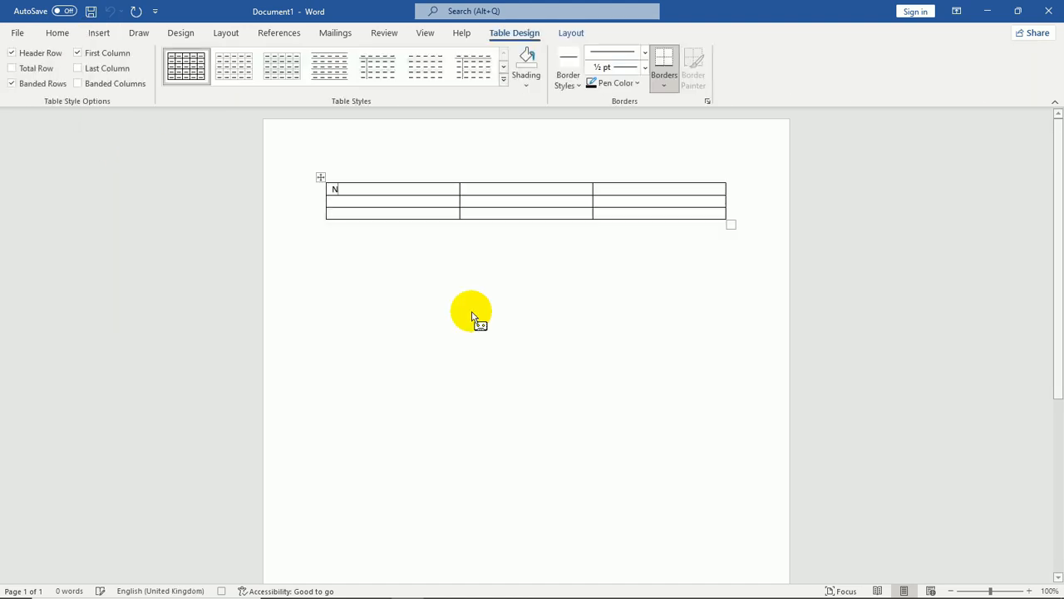
text(ame	Class)
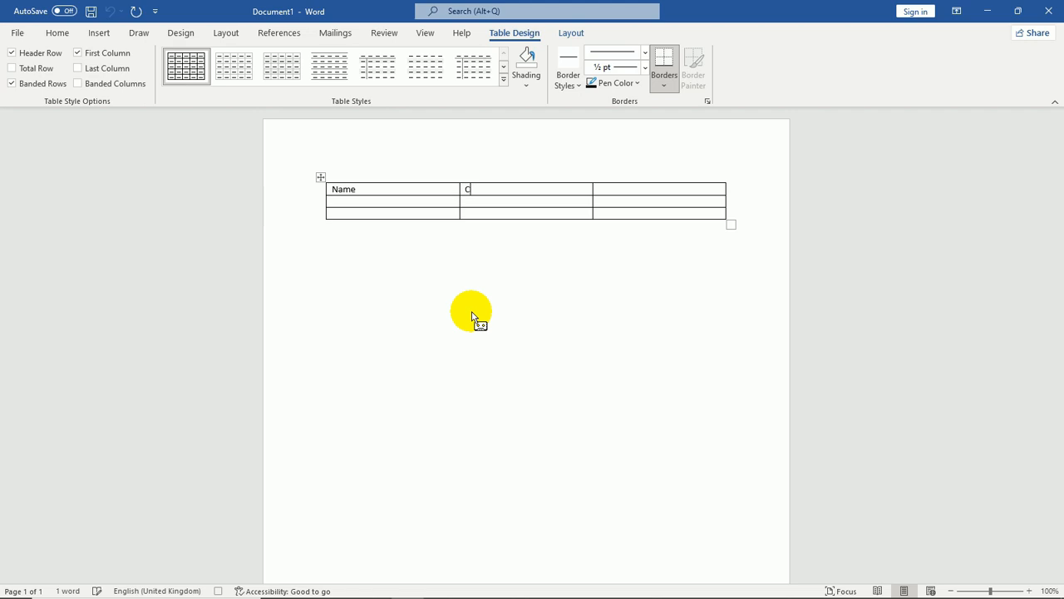
key(Tab)
text(Mobile No.)
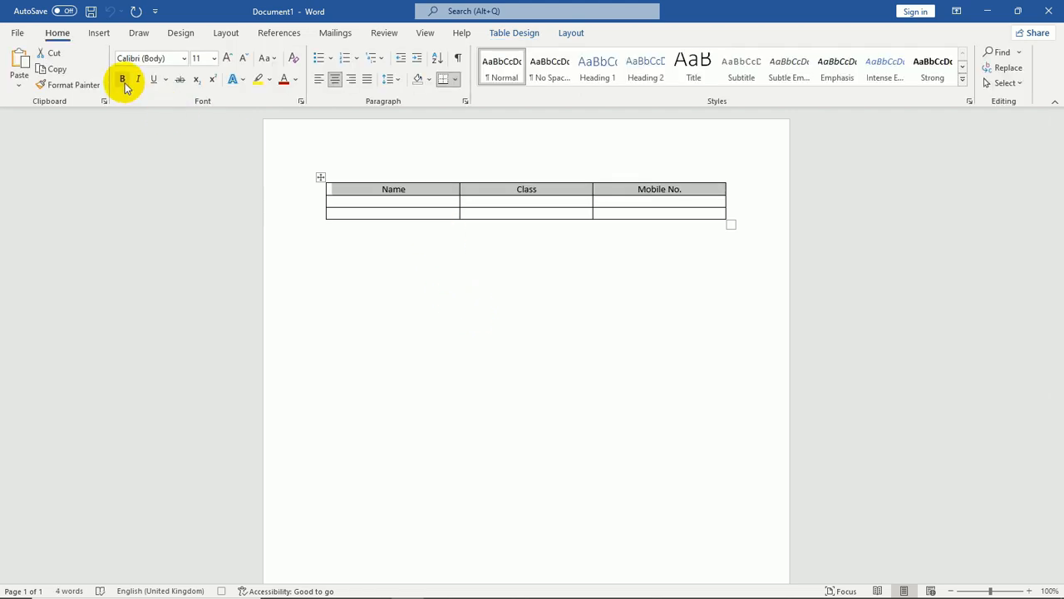
Format the header row bold and red, and increase its font size to 24
click(123, 80)
click(295, 79)
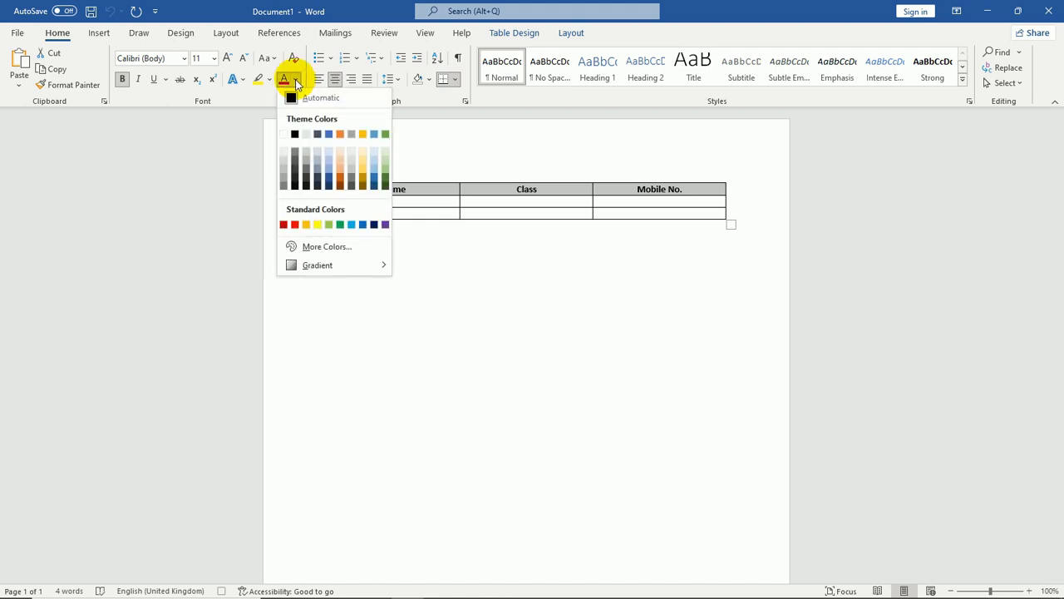
click(284, 225)
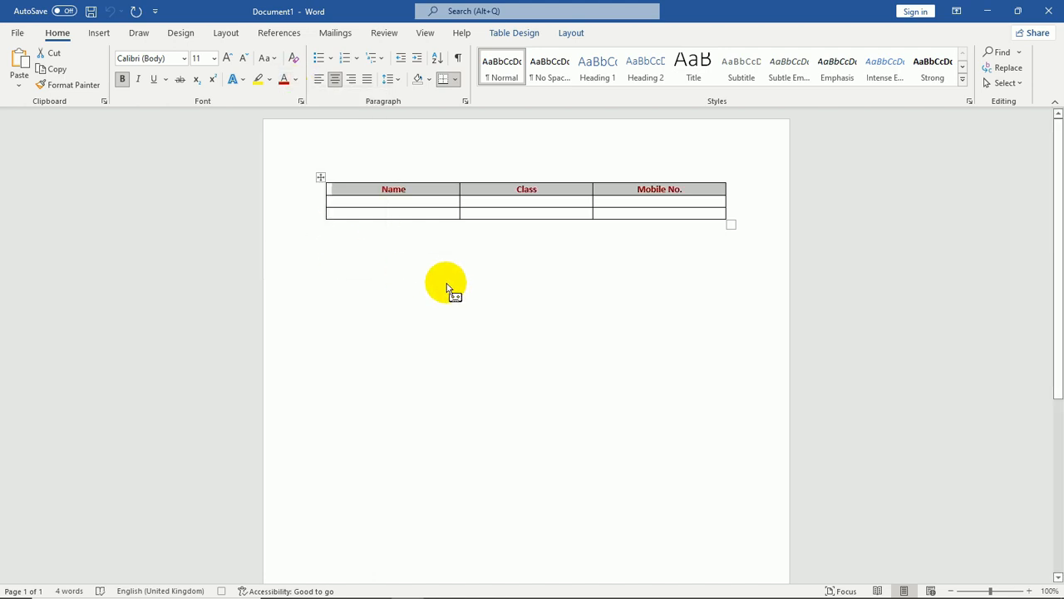
key(ctrl+shift+period)
key(ctrl+shift+period)
key(ctrl+shift+period)
key(ctrl+shift+period)
key(ctrl+shift+period)
key(ctrl+shift+period)
key(ctrl+shift+period)
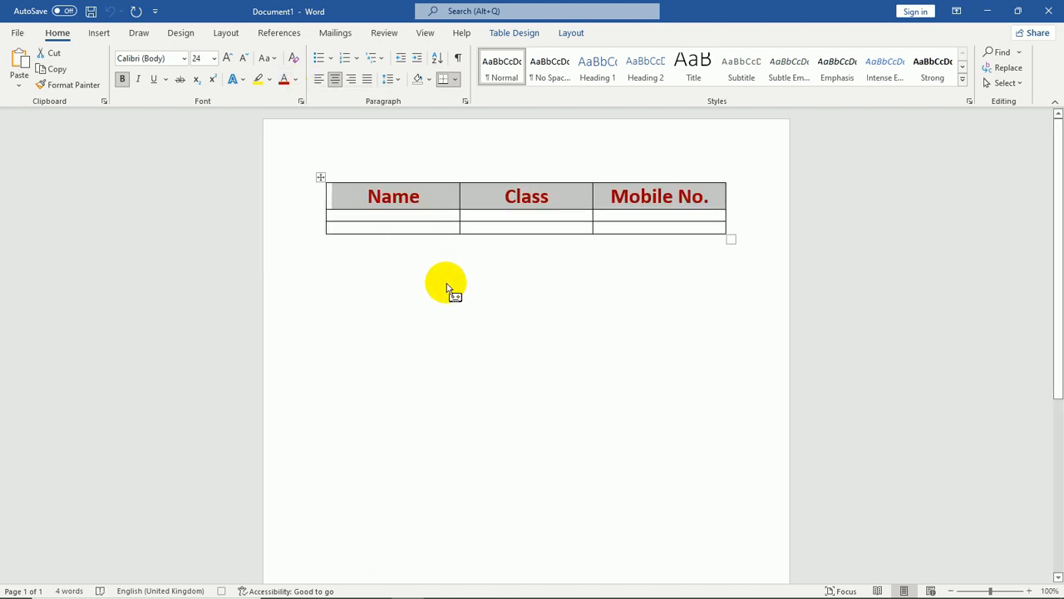
click(443, 193)
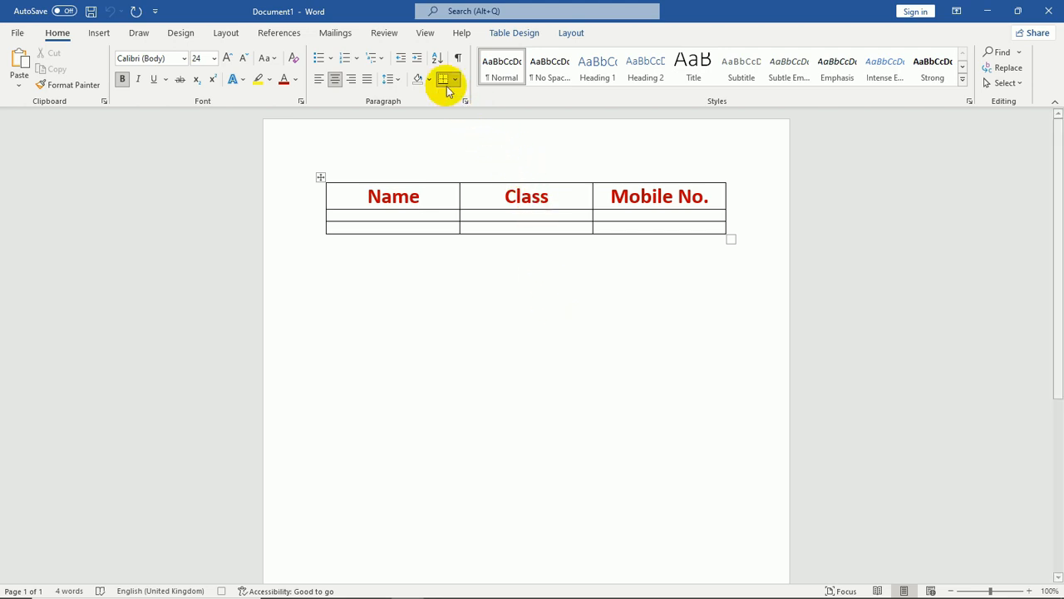
Stop the macro recording
click(424, 33)
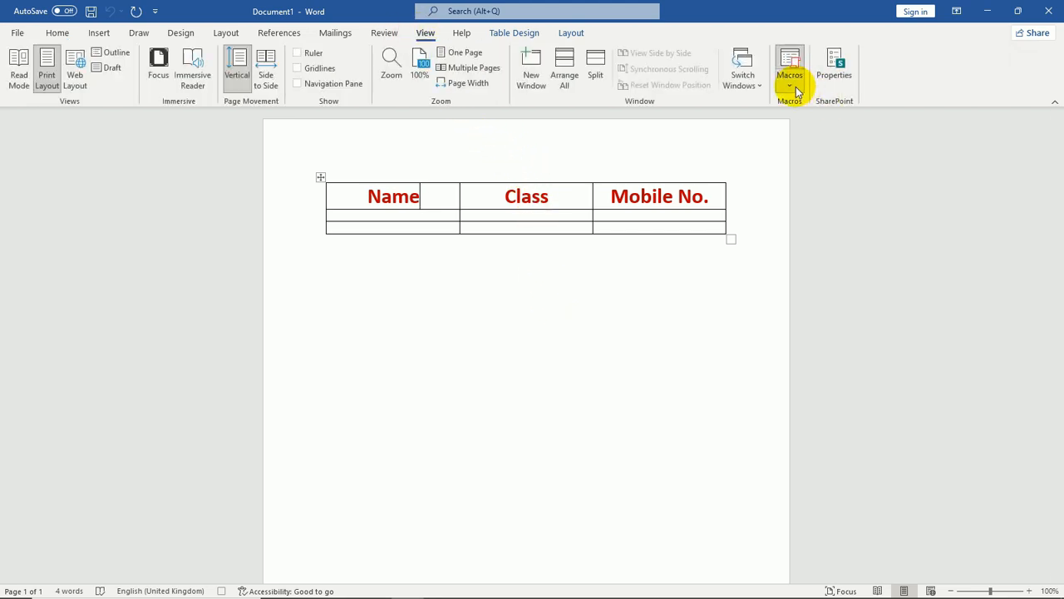
click(795, 90)
click(805, 123)
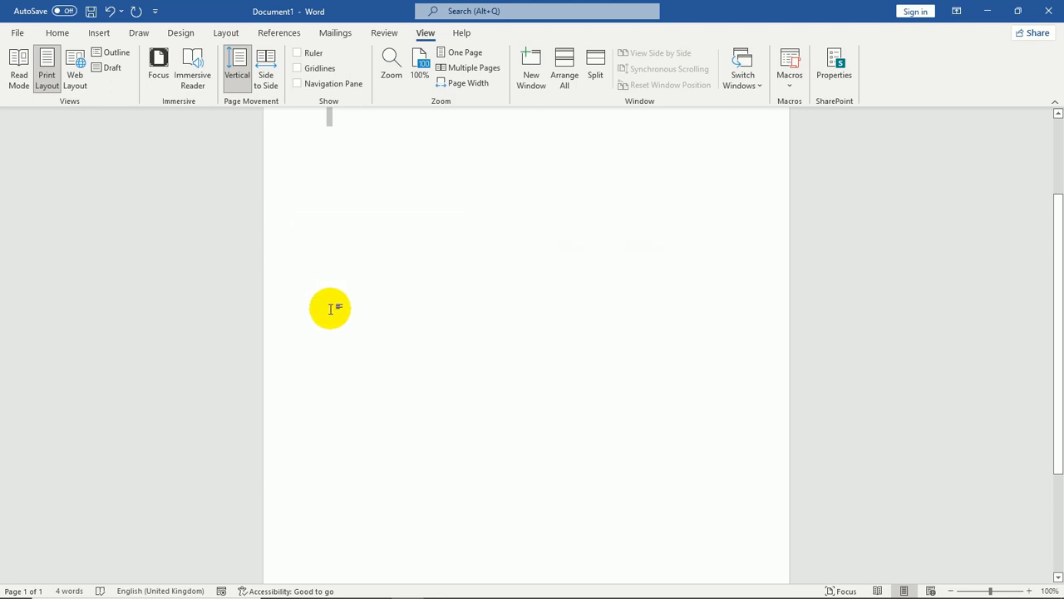
Place the cursor lower on the page and run the Table1 macro there
double_click(331, 309)
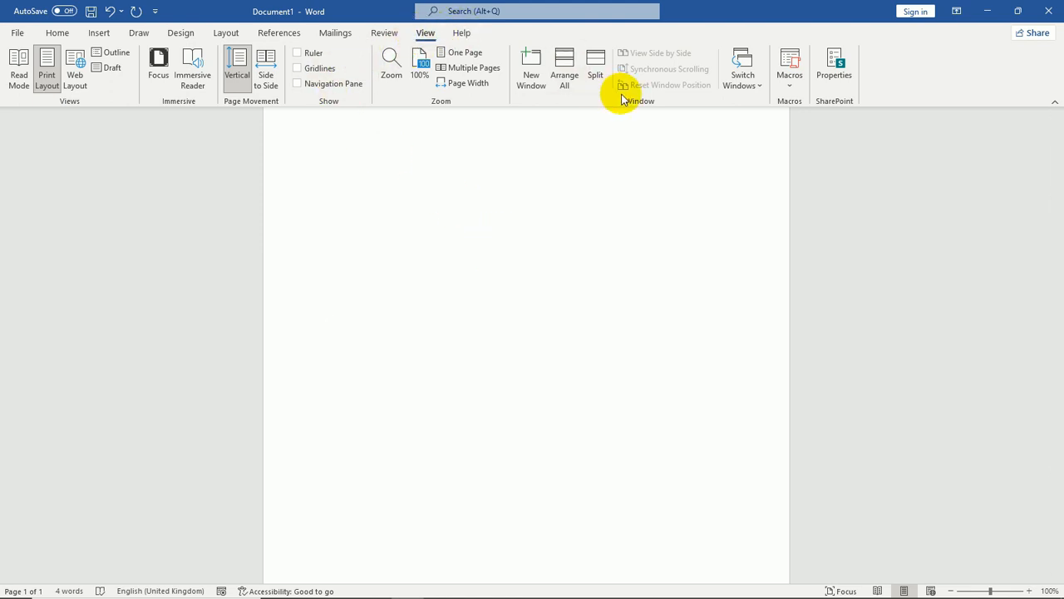
click(796, 85)
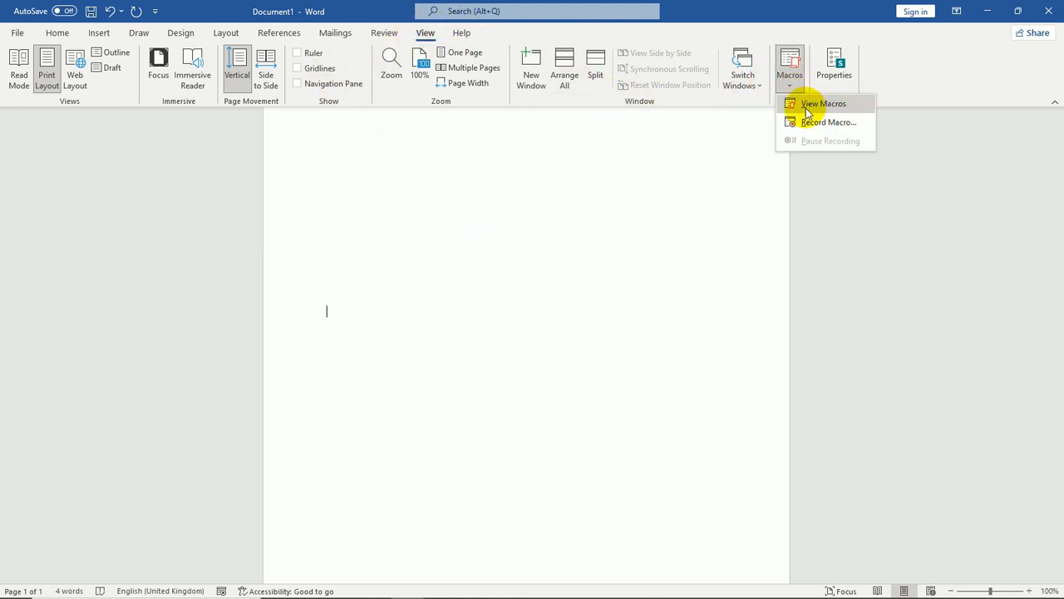
click(823, 103)
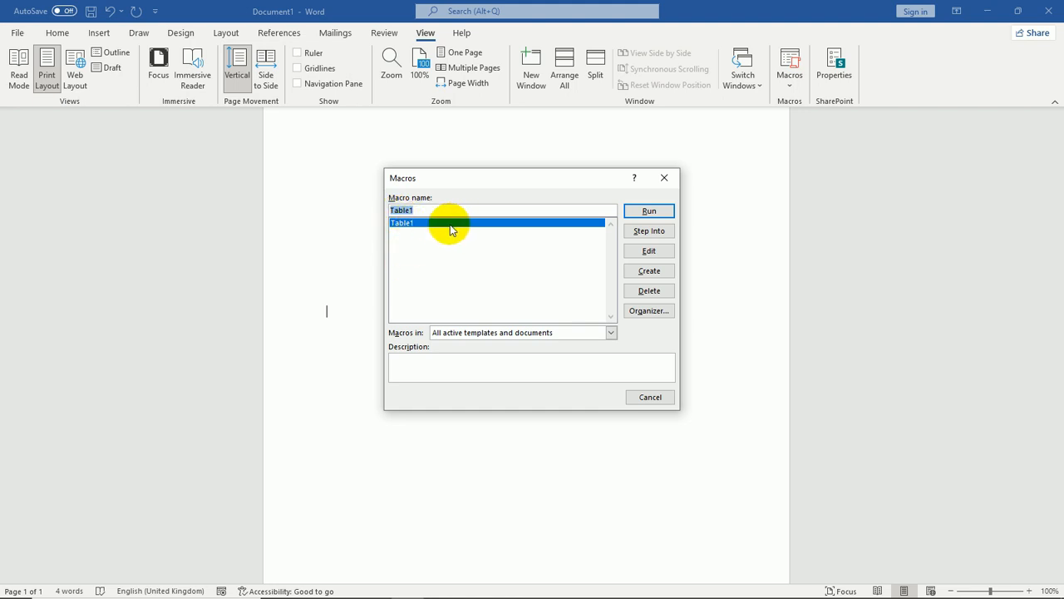
click(663, 211)
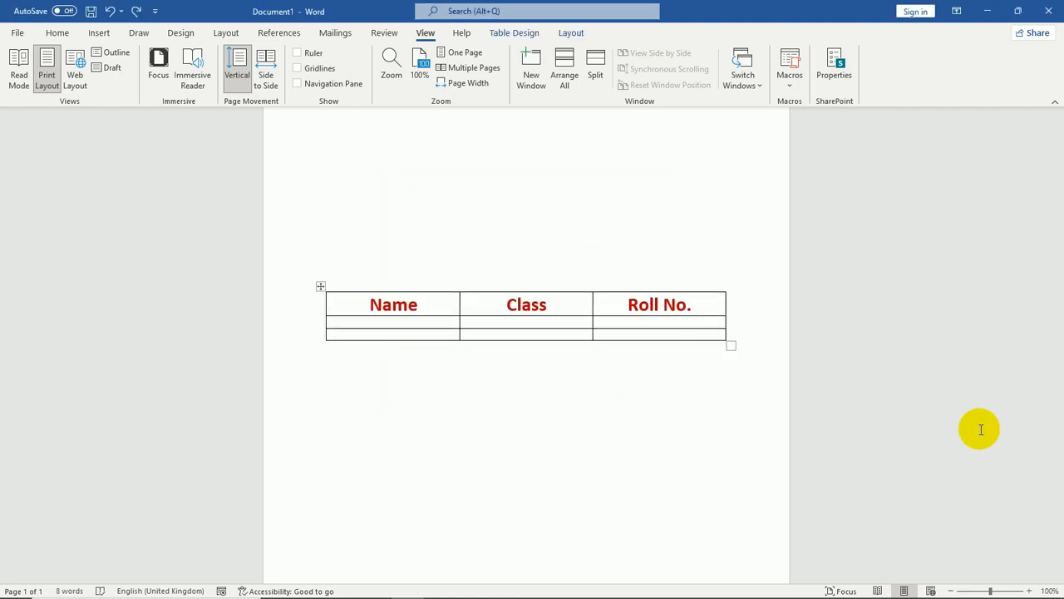